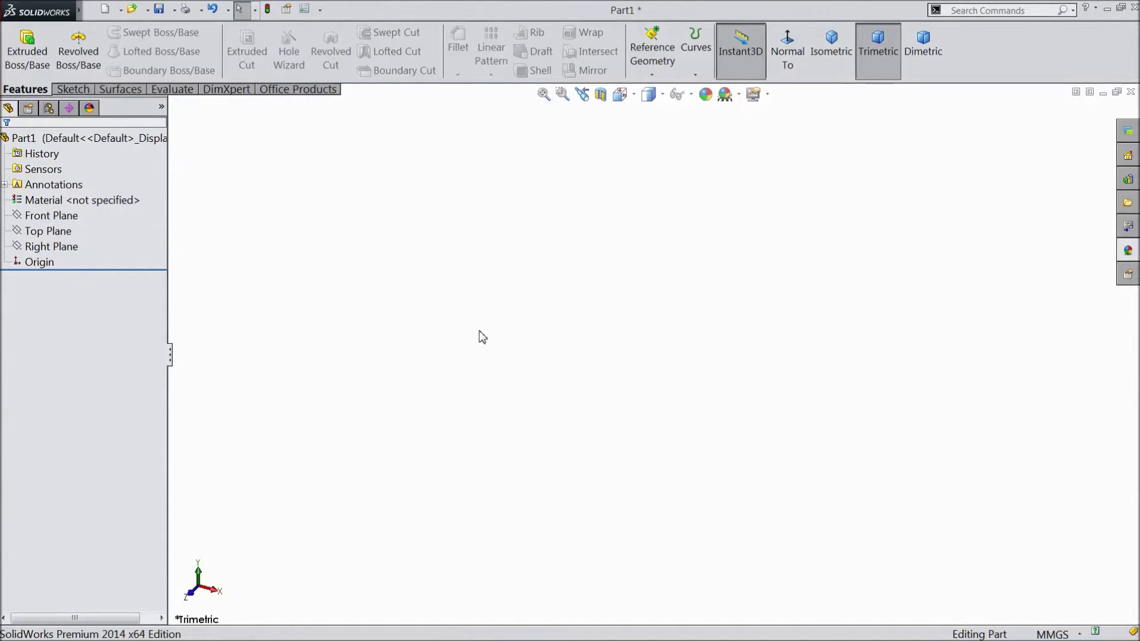
# Open Sketch1 on the Front Plane
pyautogui.click(60, 215)
pyautogui.click(71, 201)
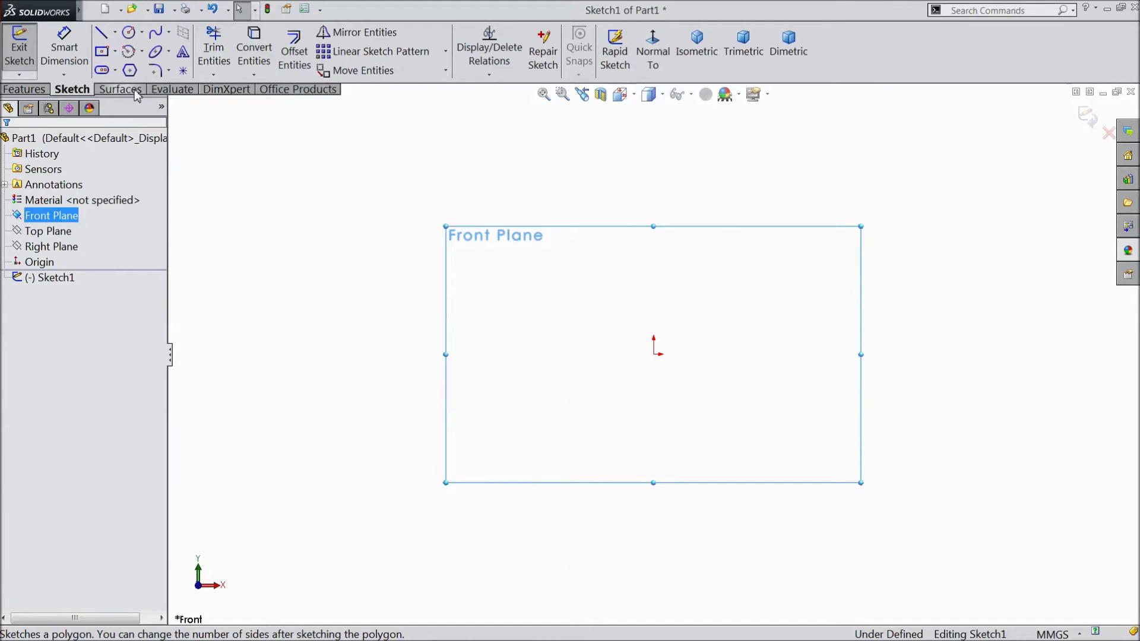
# Draw a vertical line through the origin and give it a Midpoint relation with the origin
pyautogui.click(101, 33)
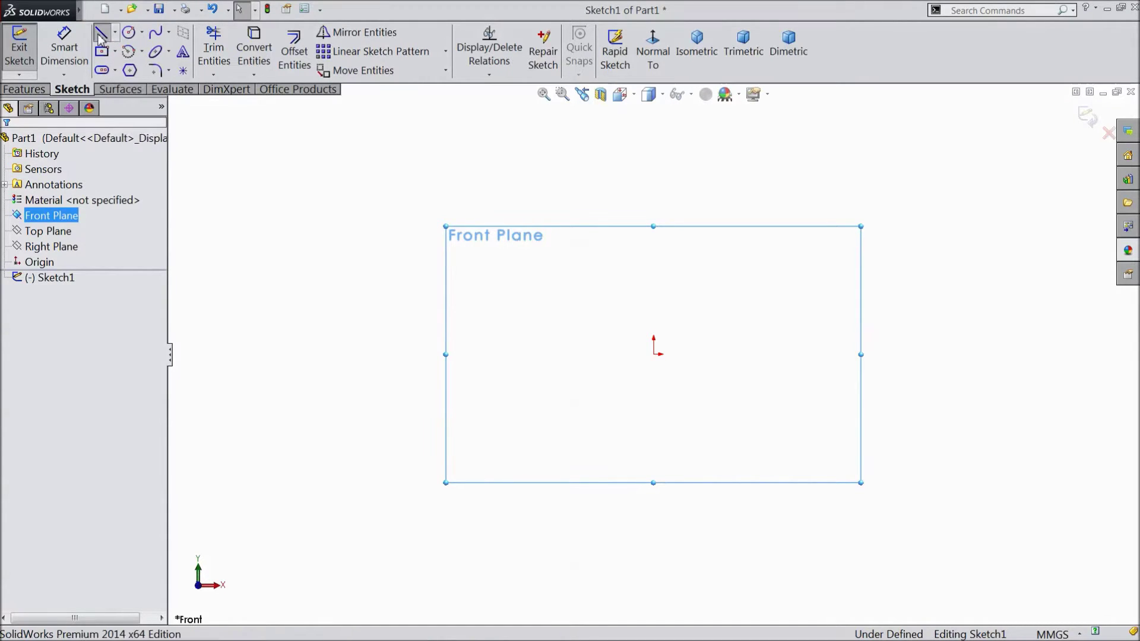
pyautogui.click(654, 261)
pyautogui.click(654, 440)
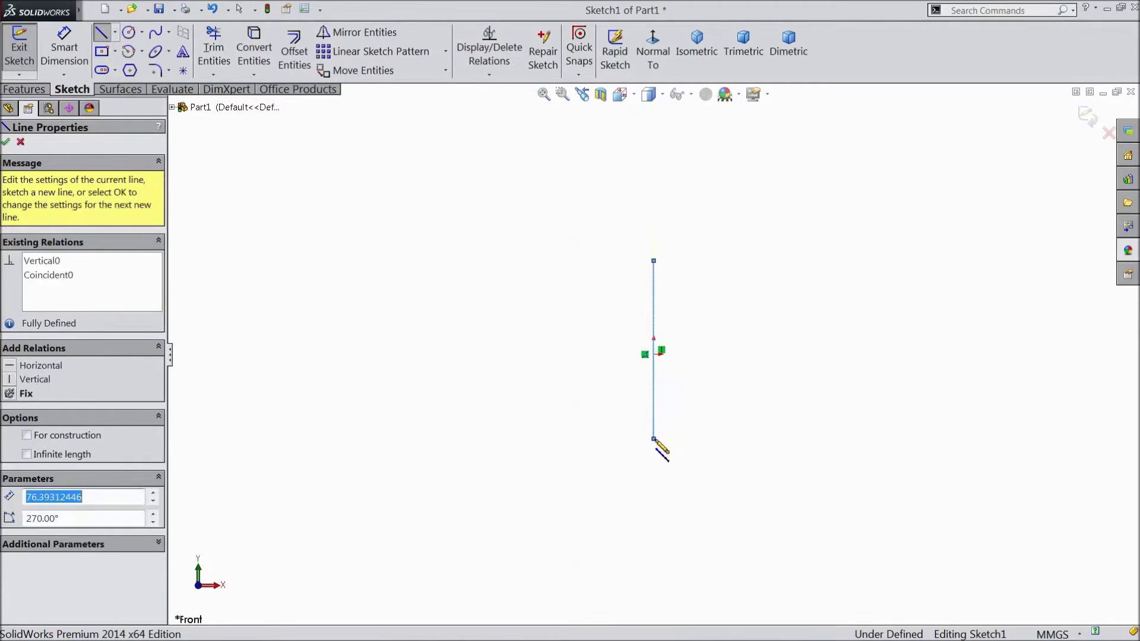
pyautogui.press('Escape')
pyautogui.scroll(-2, 659, 355)
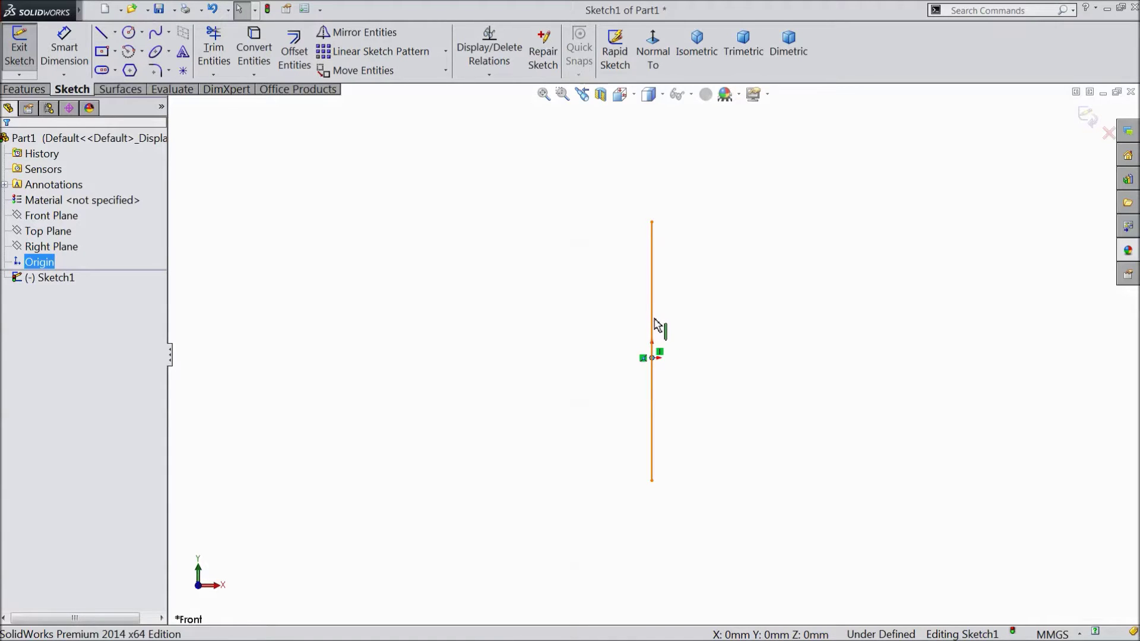
pyautogui.keyDown('ctrl'); pyautogui.click(654, 321); pyautogui.keyUp('ctrl')
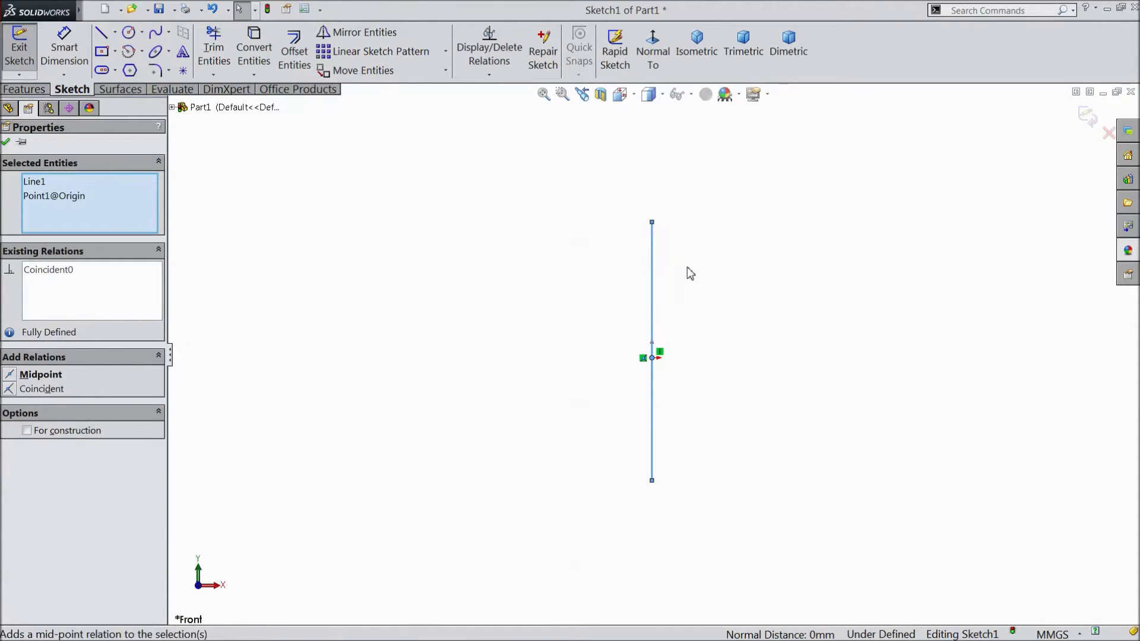
pyautogui.click(64, 51)
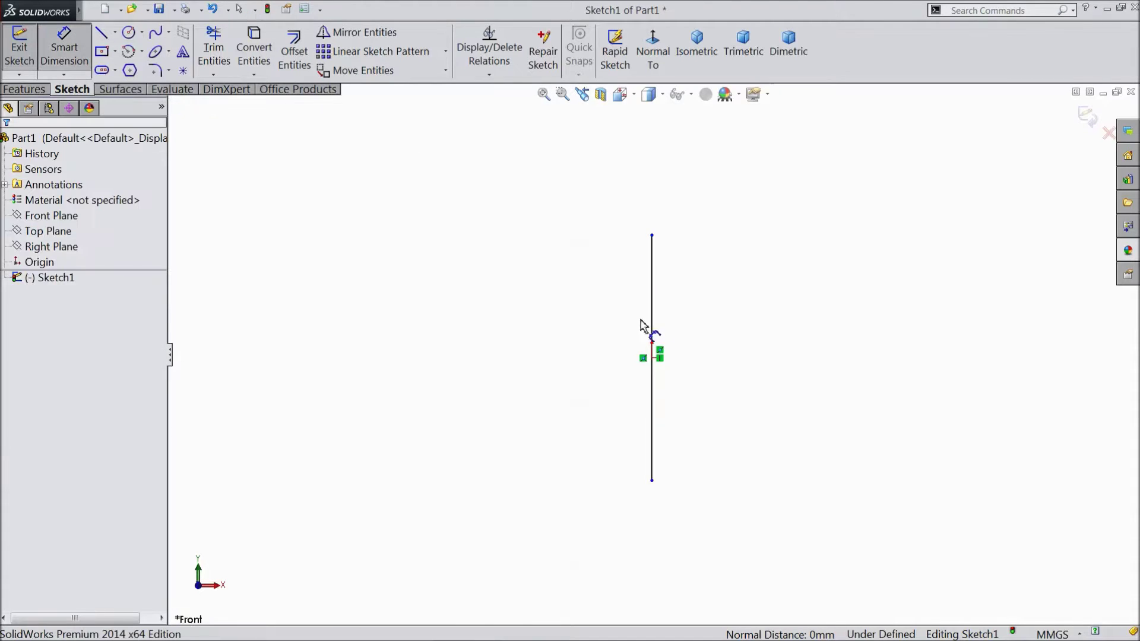
# Dimension the vertical line to 60 mm
pyautogui.click(653, 314)
pyautogui.click(562, 354)
pyautogui.write('60')
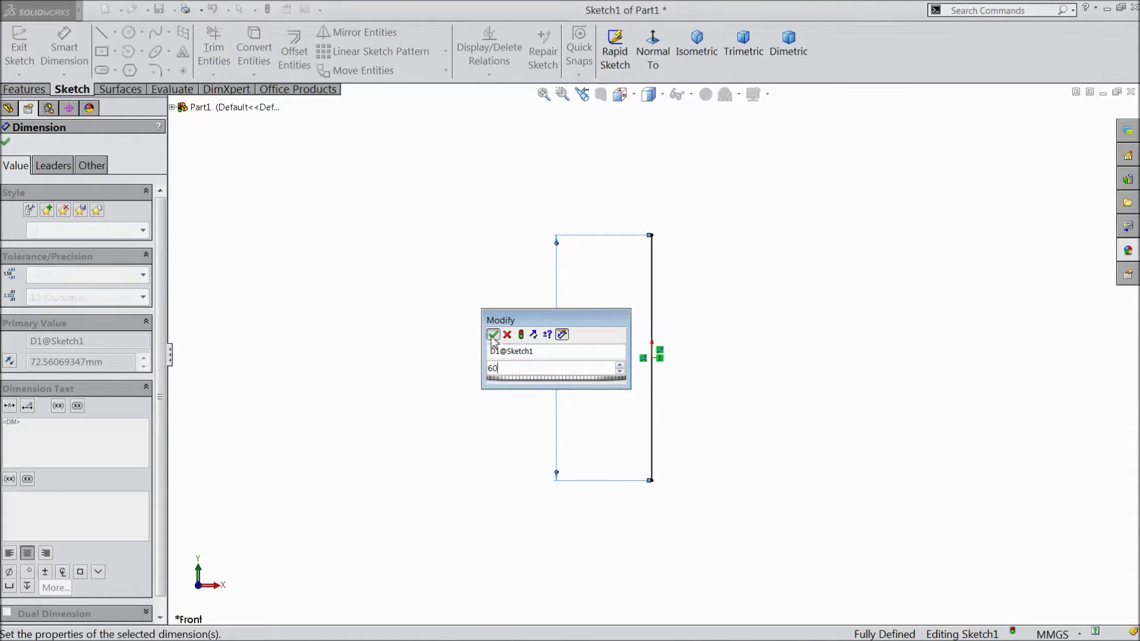
pyautogui.click(493, 334)
pyautogui.press('l')
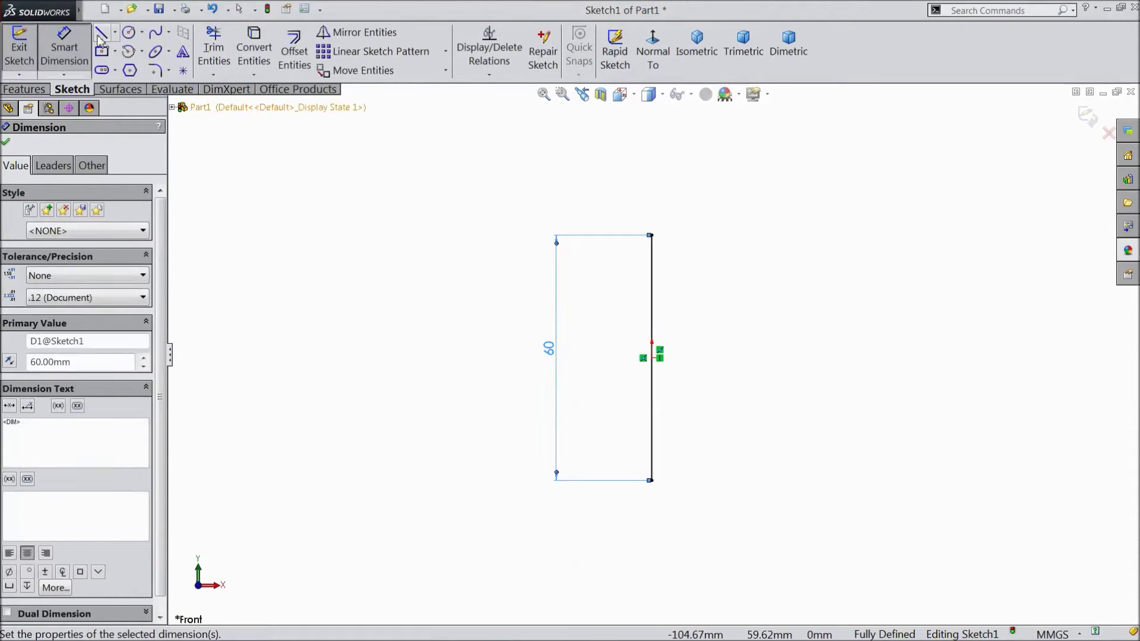
# Sketch the short top edge, sloping edge, tangent end arc, lower tapering edge and bottom edge back to the line
pyautogui.click(651, 235)
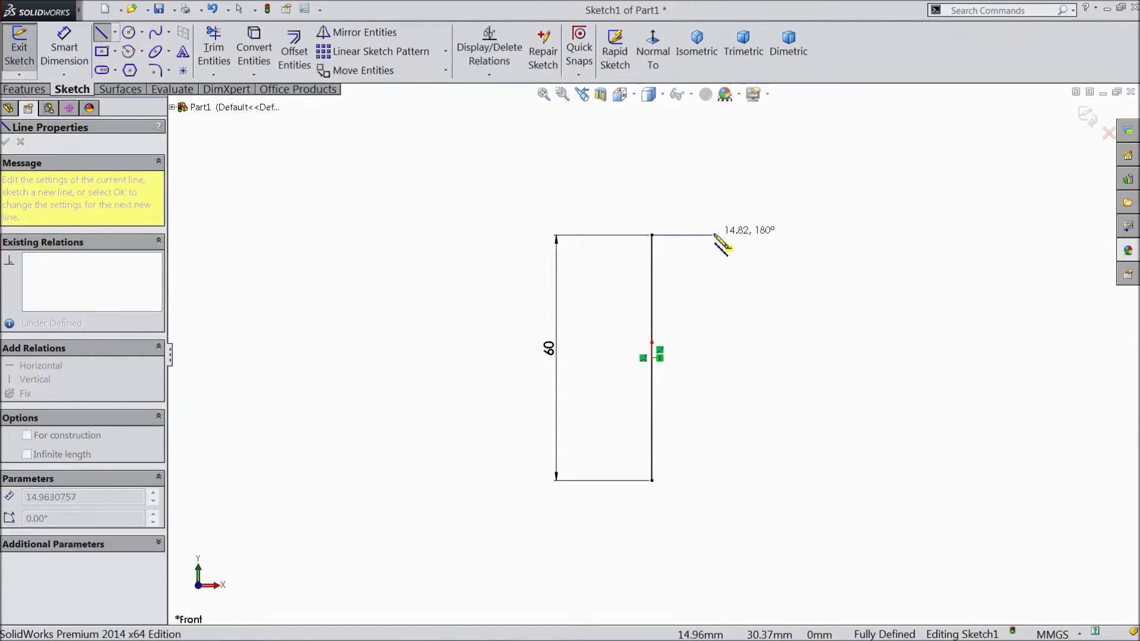
pyautogui.click(729, 235)
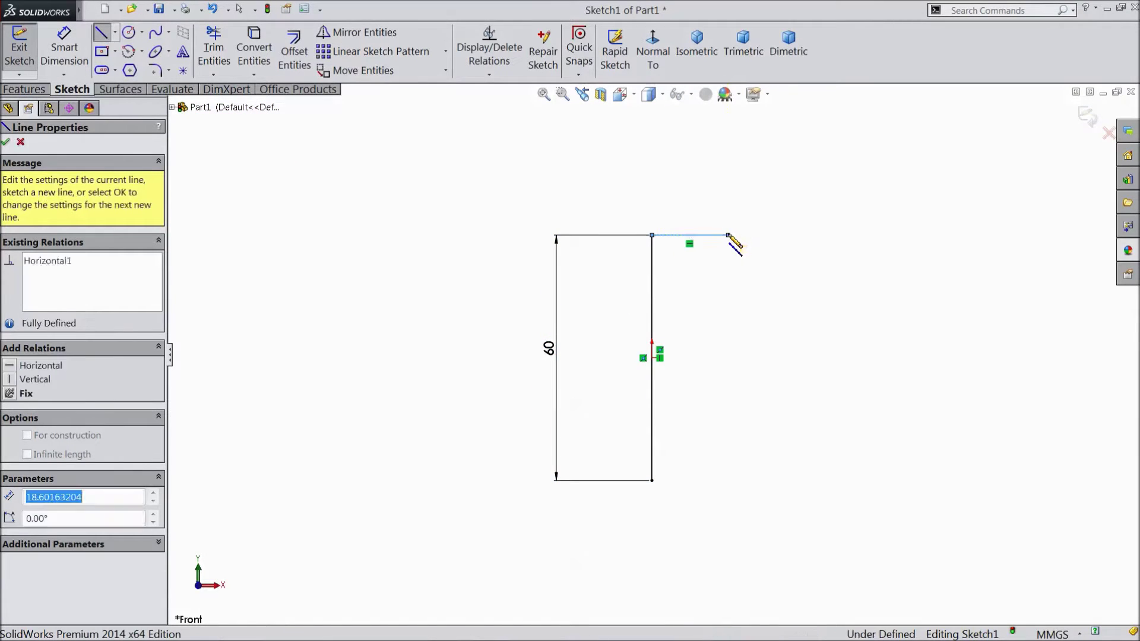
pyautogui.click(891, 307)
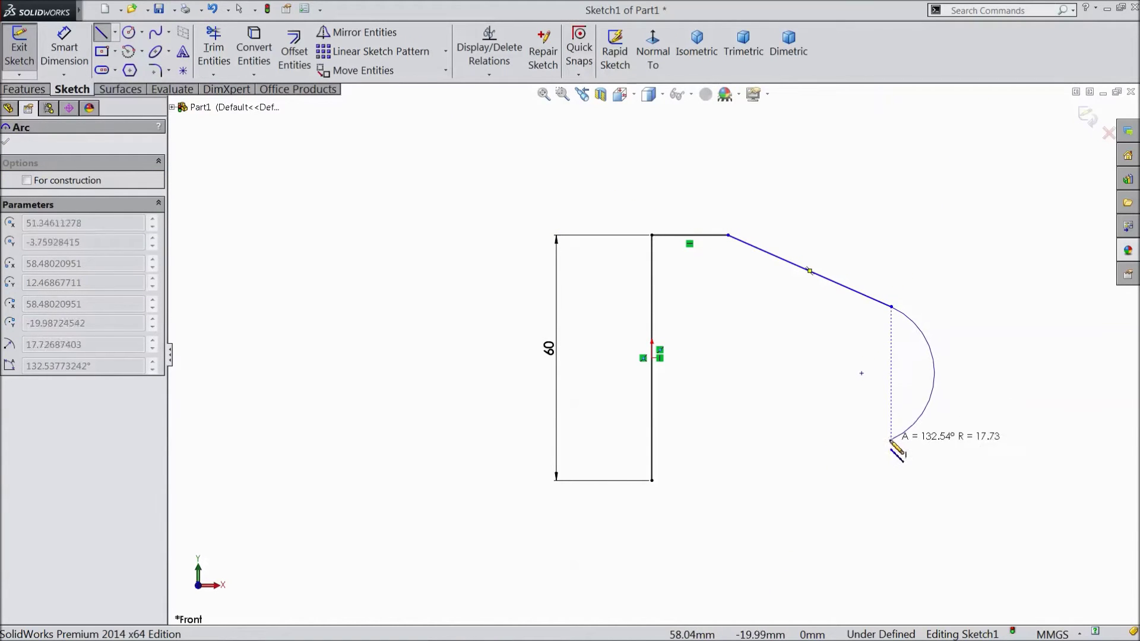
pyautogui.click(891, 423)
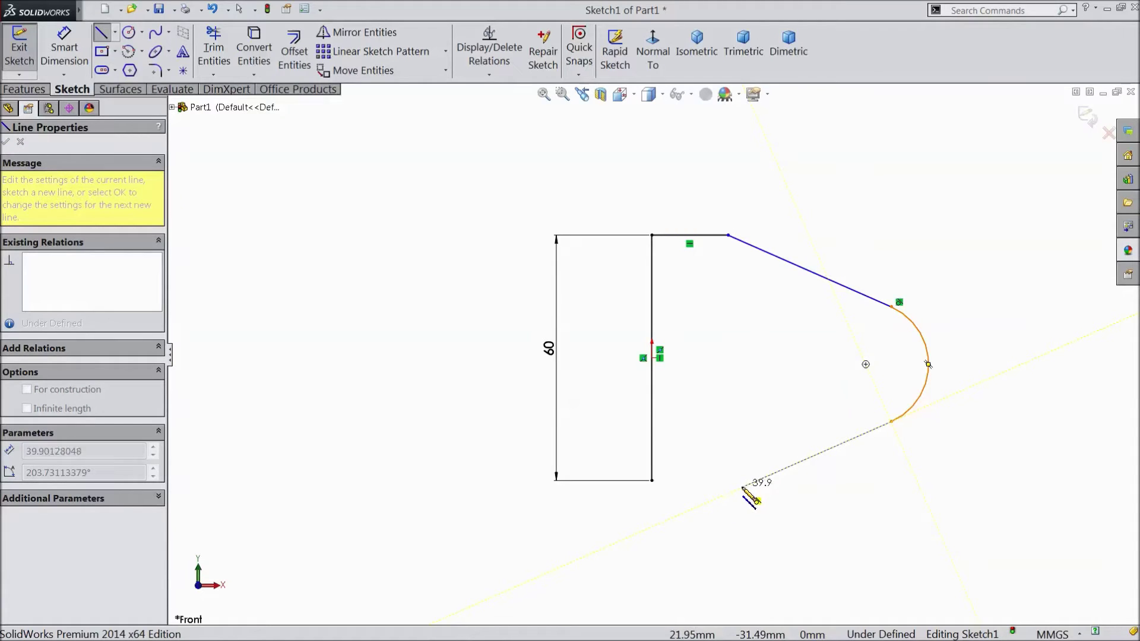
pyautogui.click(743, 488)
pyautogui.click(652, 480)
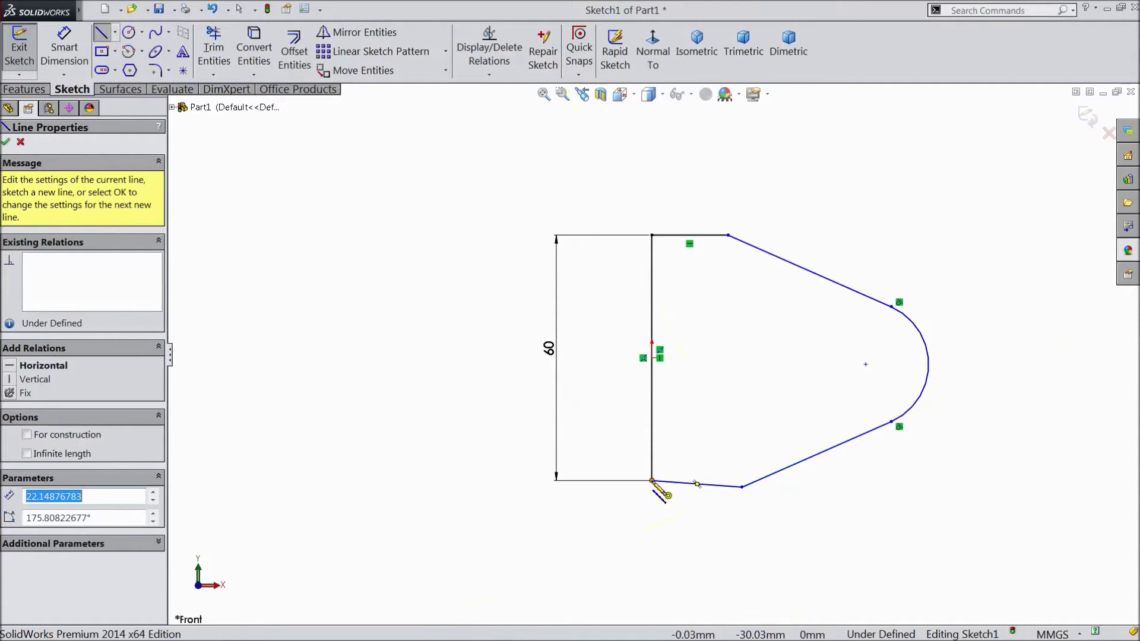
pyautogui.rightClick(396, 336)
pyautogui.click(412, 170)
pyautogui.scroll(-2, 945, 389)
pyautogui.click(563, 528)
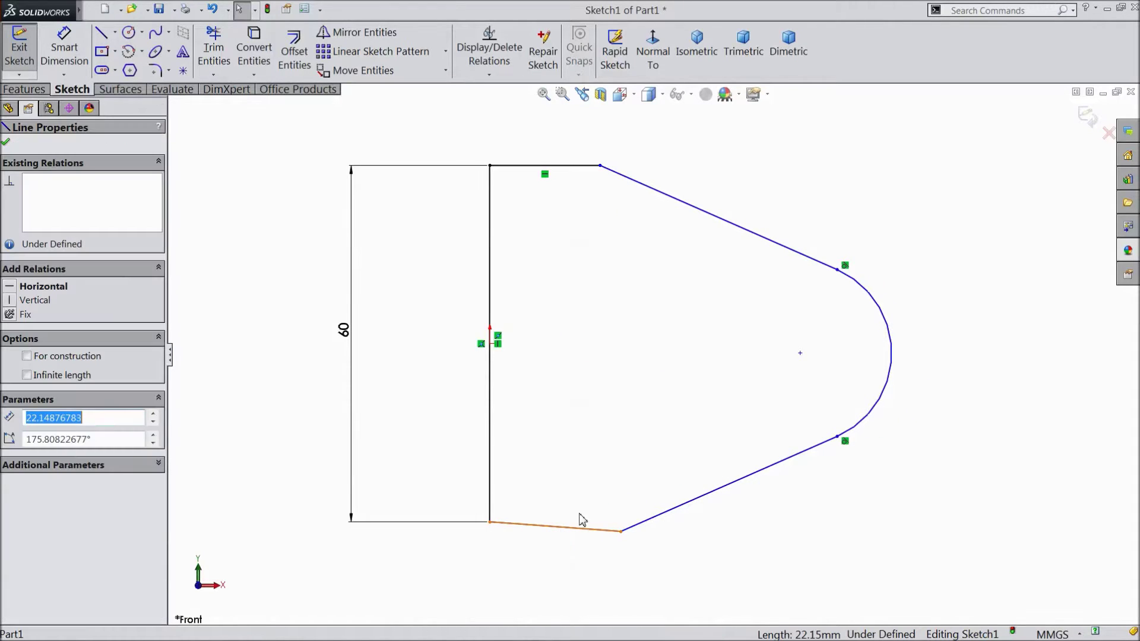
# Make the bottom edge horizontal and level the arc centre with the origin
pyautogui.click(43, 286)
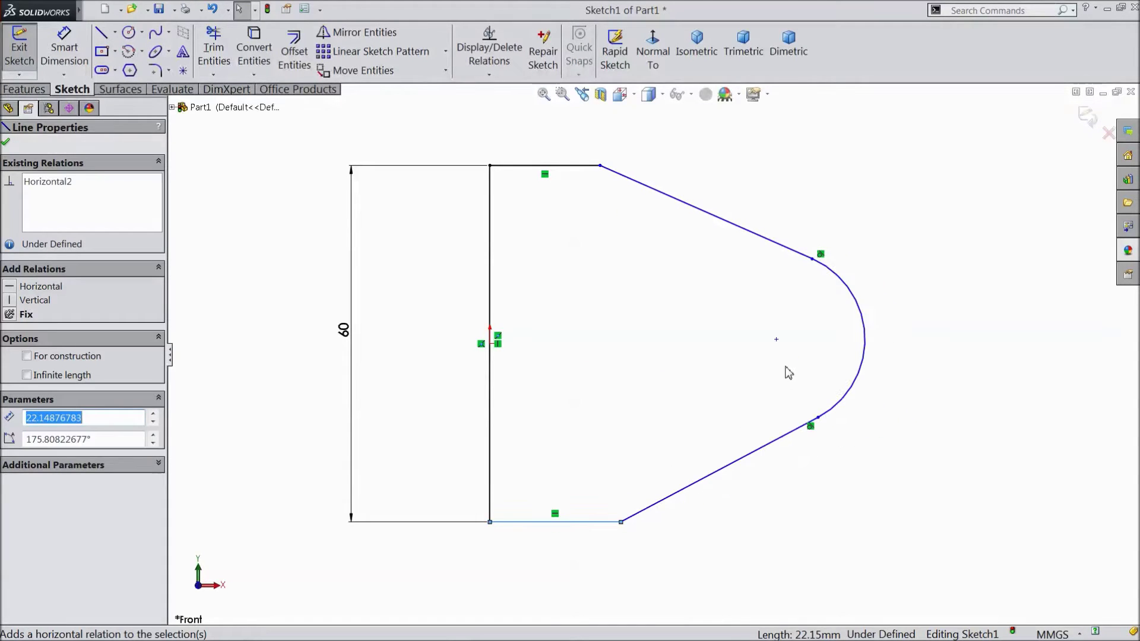
pyautogui.click(777, 340)
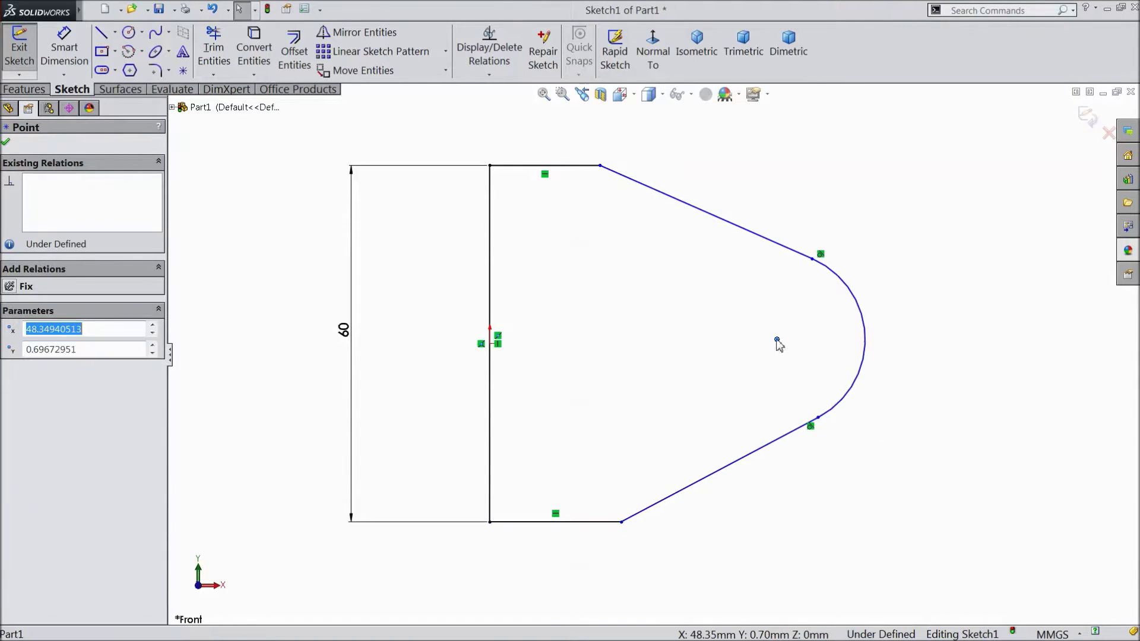
pyautogui.keyDown('ctrl'); pyautogui.click(490, 345); pyautogui.keyUp('ctrl')
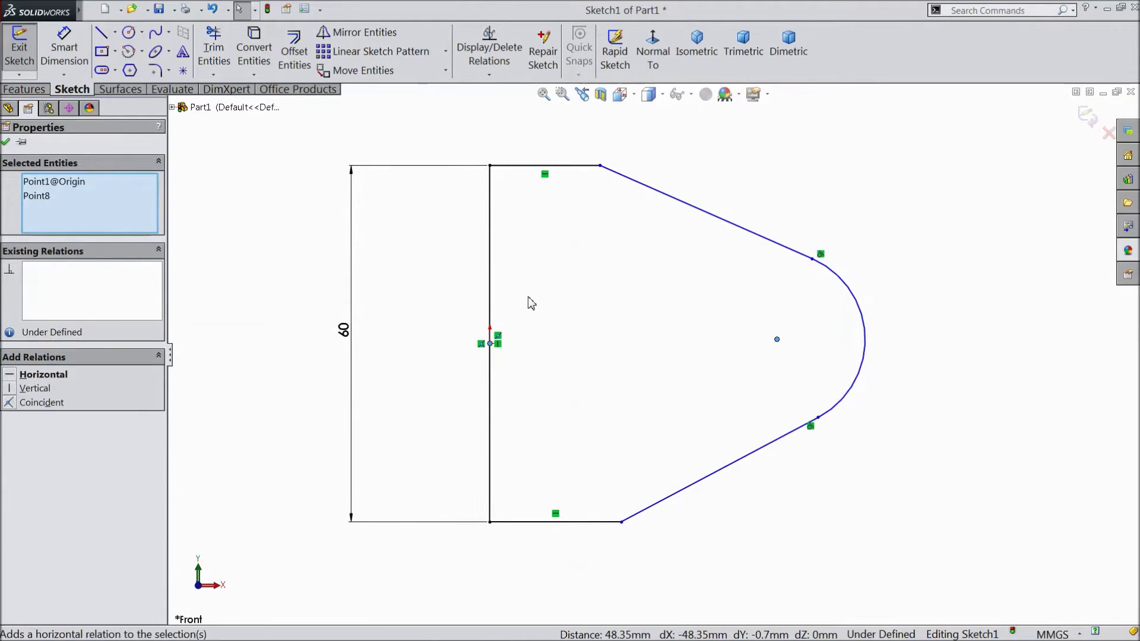
# Dimension the bottom and top edges to 20 mm each
pyautogui.press('d')
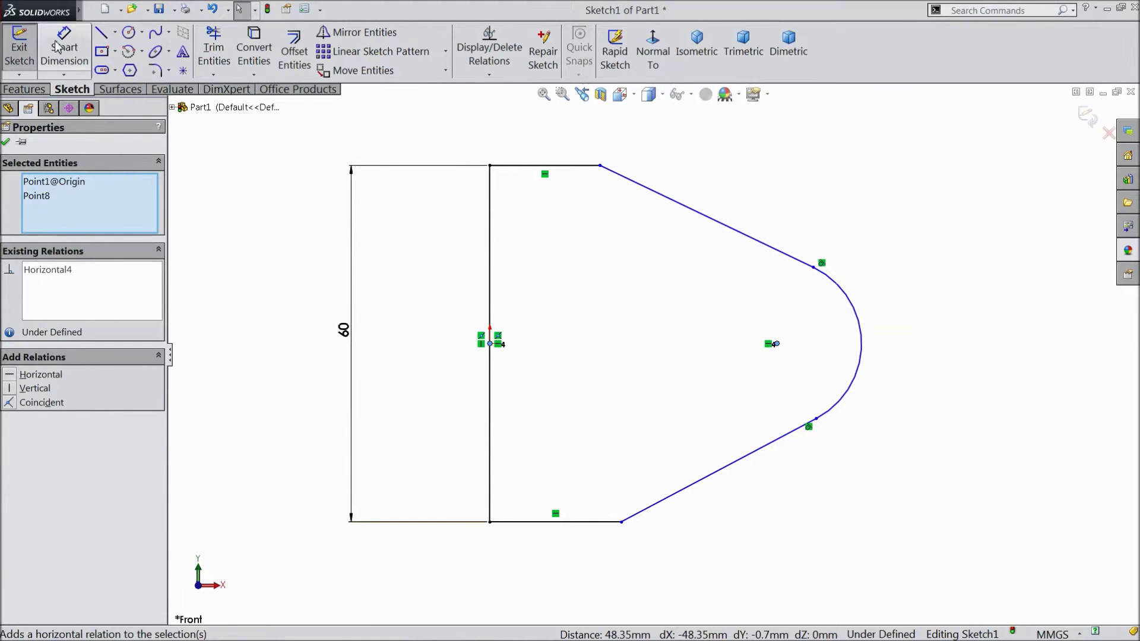
pyautogui.click(551, 522)
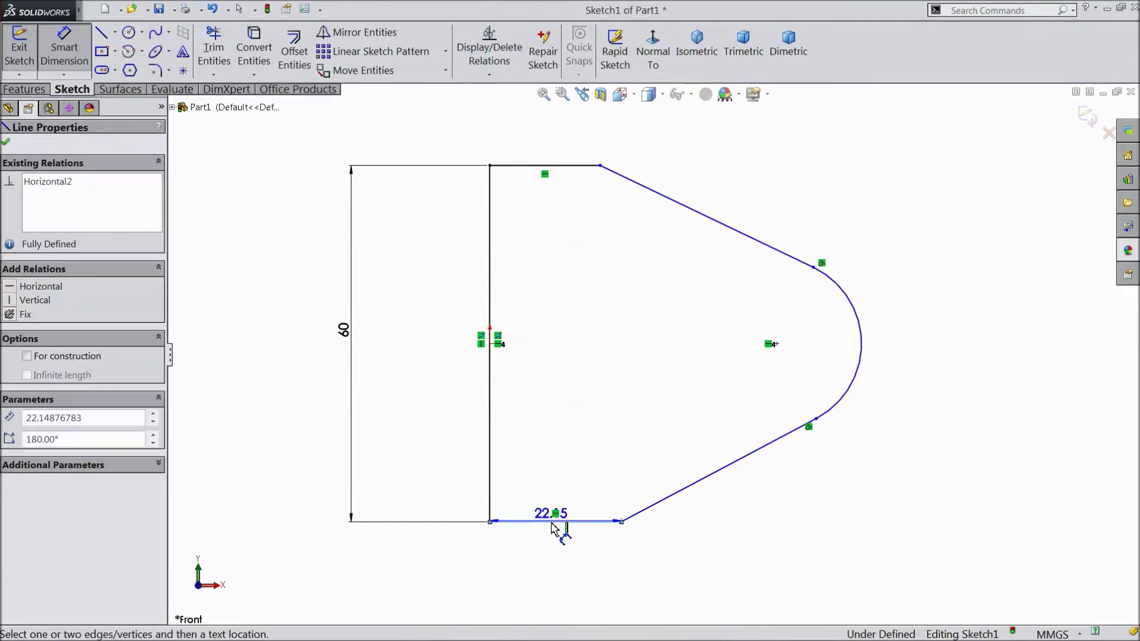
pyautogui.click(558, 550)
pyautogui.write('20')
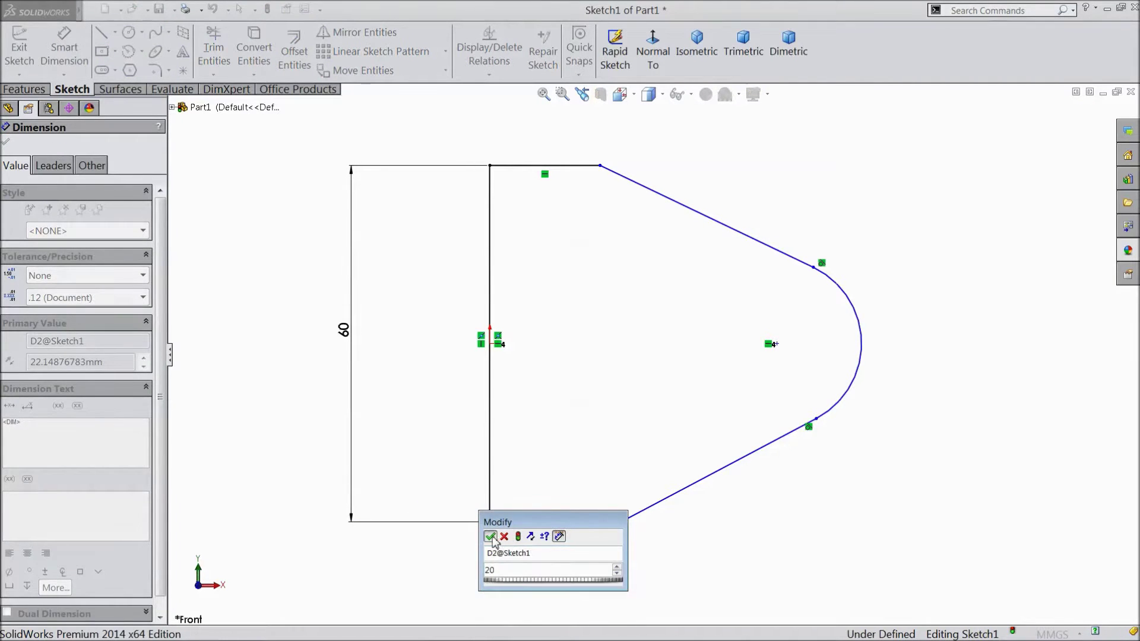
pyautogui.click(490, 537)
pyautogui.click(529, 166)
pyautogui.click(533, 145)
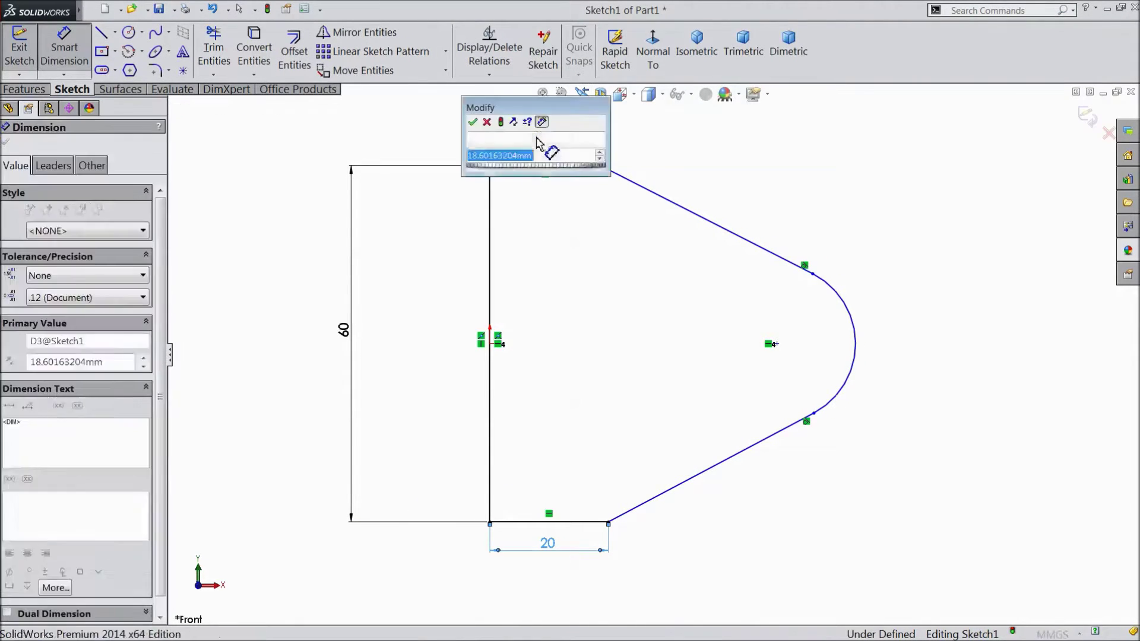
pyautogui.write('20')
pyautogui.click(473, 123)
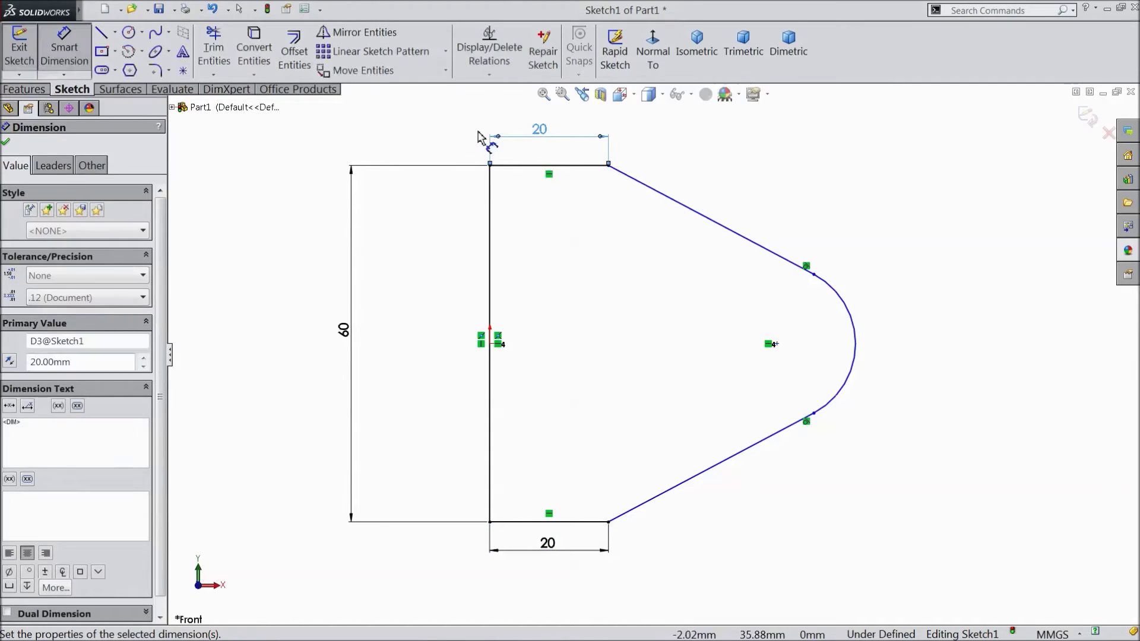
# Set the arc centre 70 mm from the origin and the end arc radius to 20 mm
pyautogui.click(775, 345)
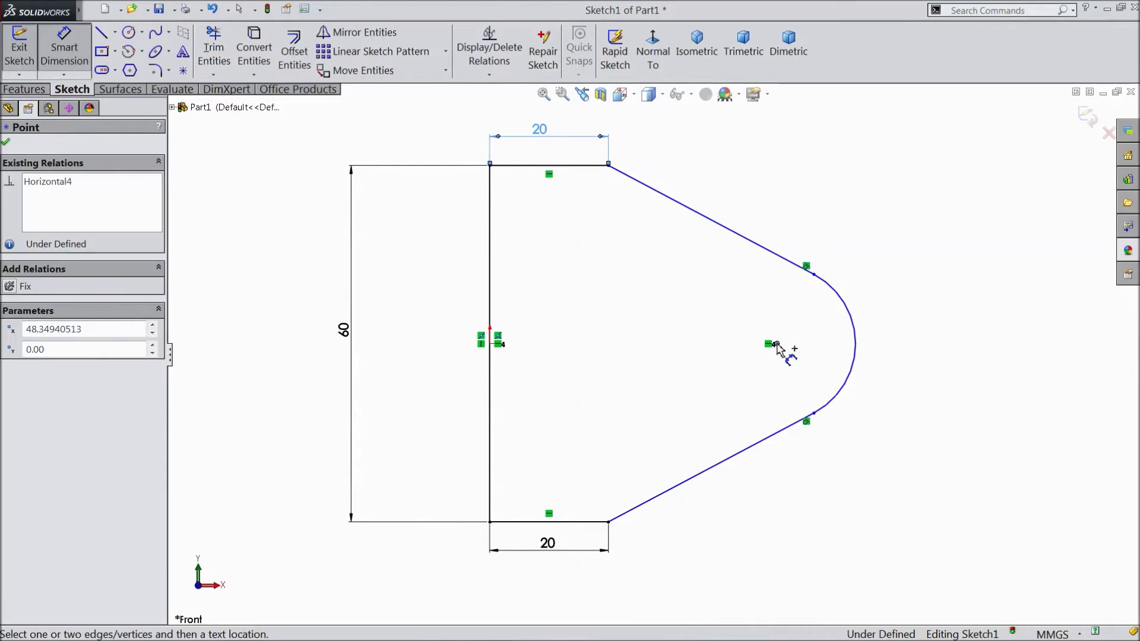
pyautogui.click(490, 345)
pyautogui.click(631, 581)
pyautogui.write('70')
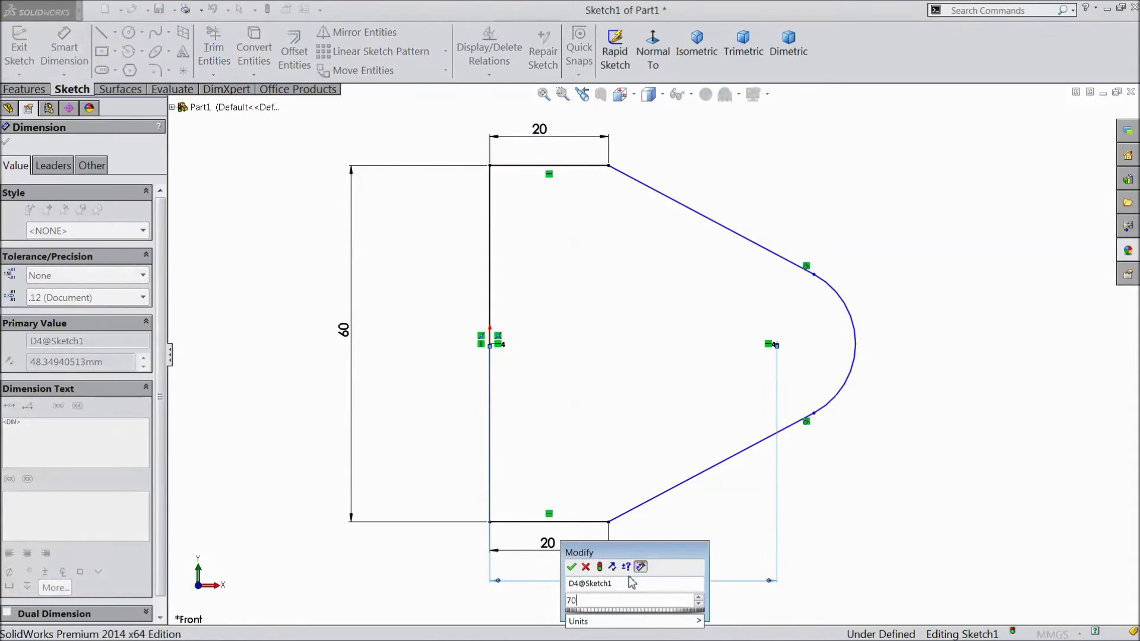
pyautogui.click(572, 567)
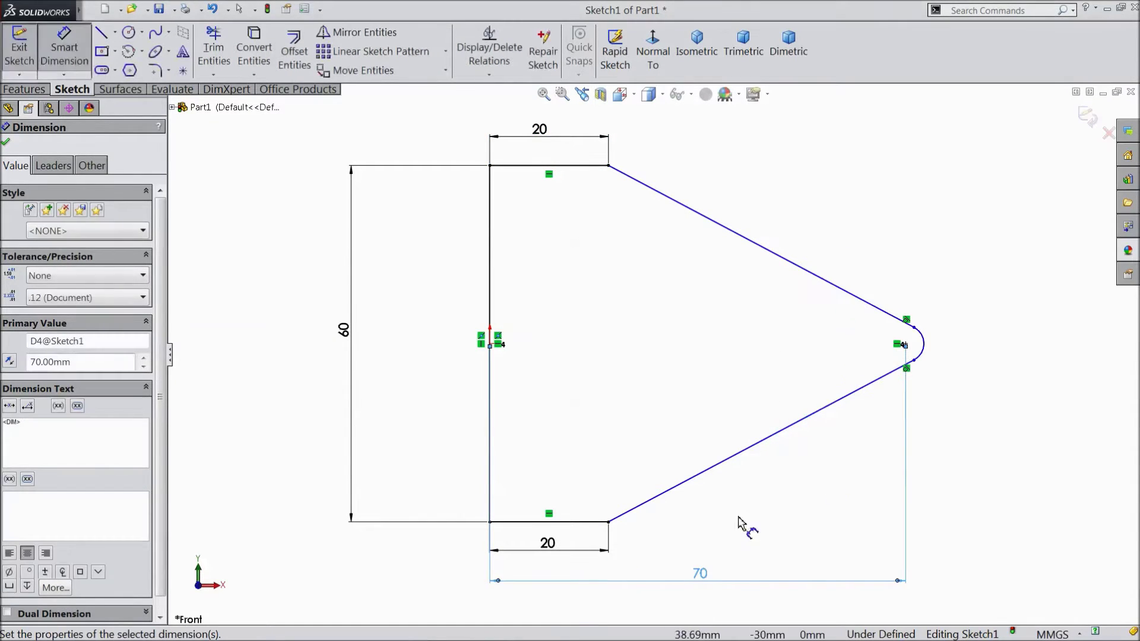
pyautogui.click(923, 351)
pyautogui.click(966, 347)
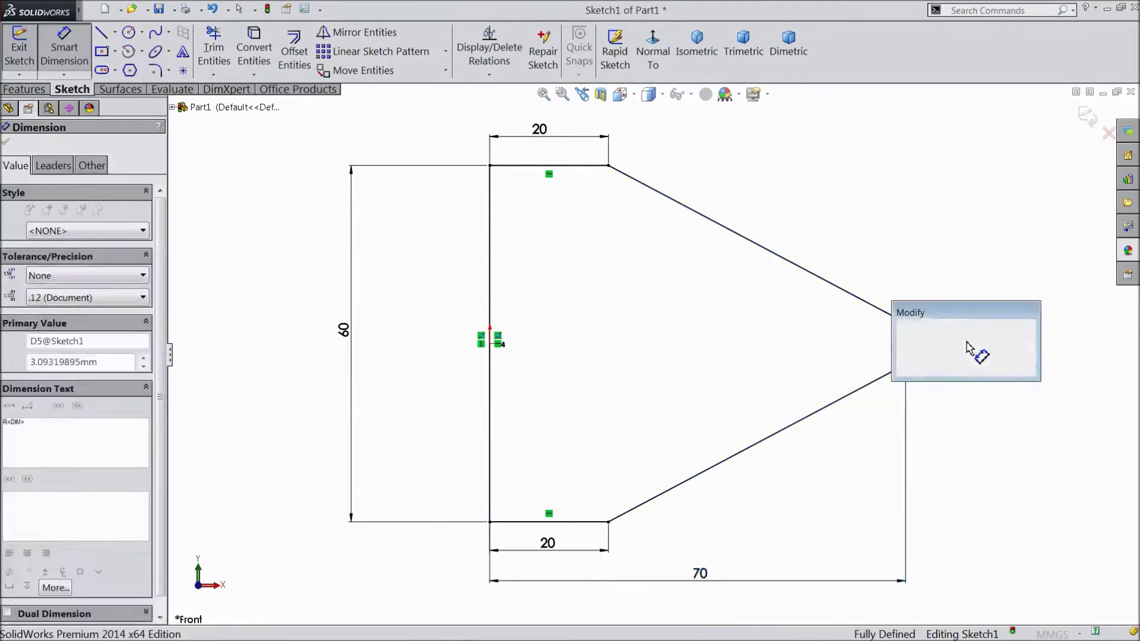
pyautogui.write('20')
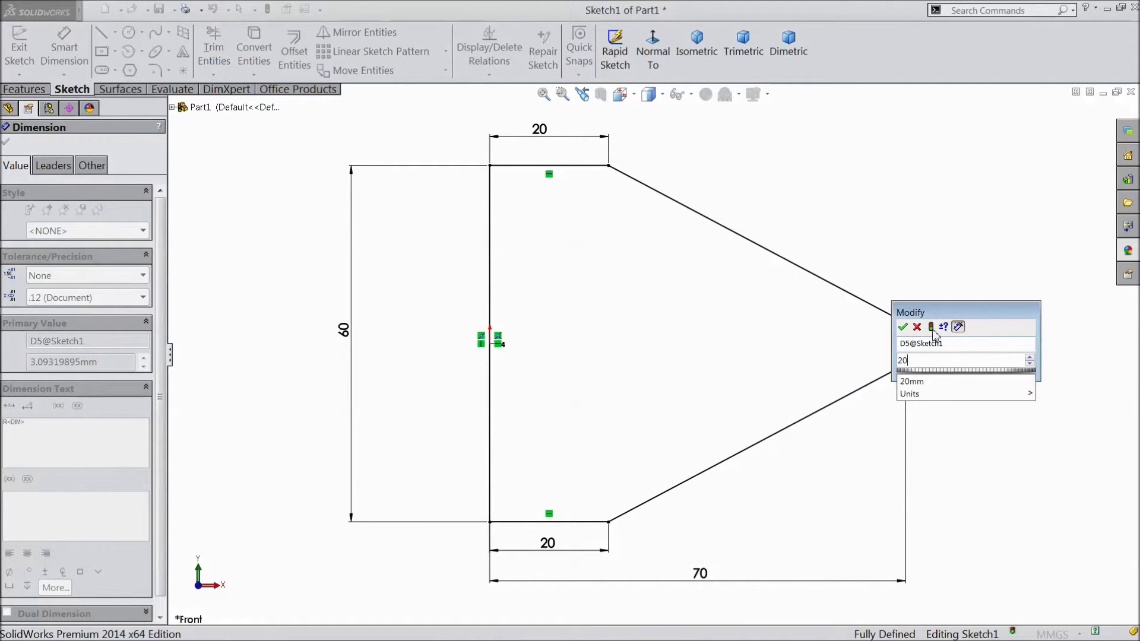
pyautogui.click(903, 327)
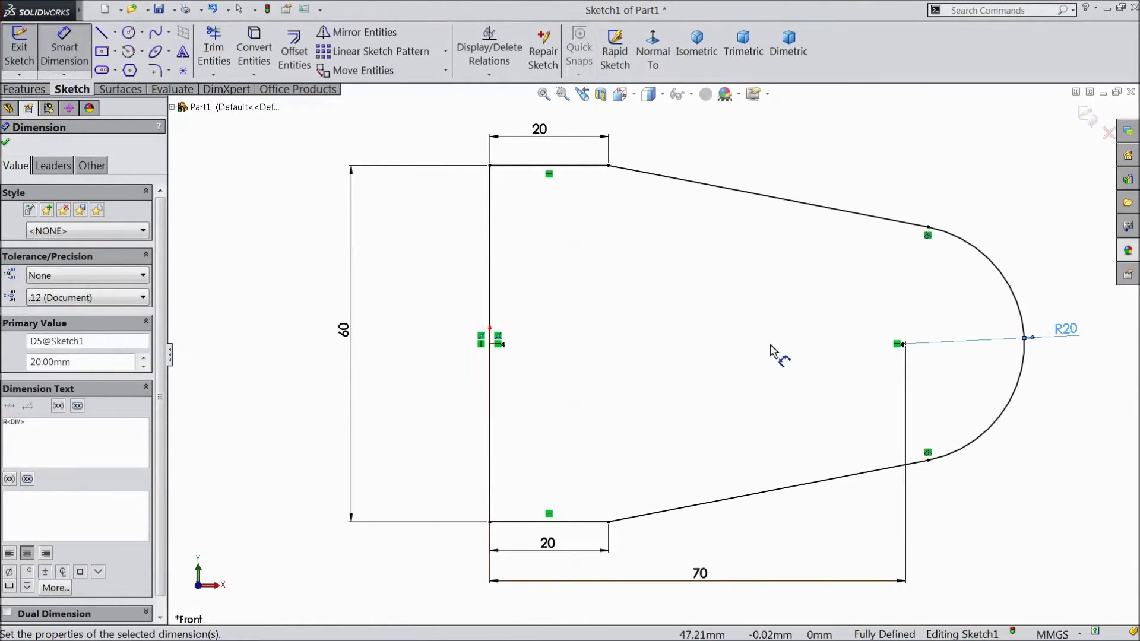
pyautogui.click(21, 92)
# Extrude the profile 65 mm with Mid Plane into Boss-Extrude1
pyautogui.click(26, 59)
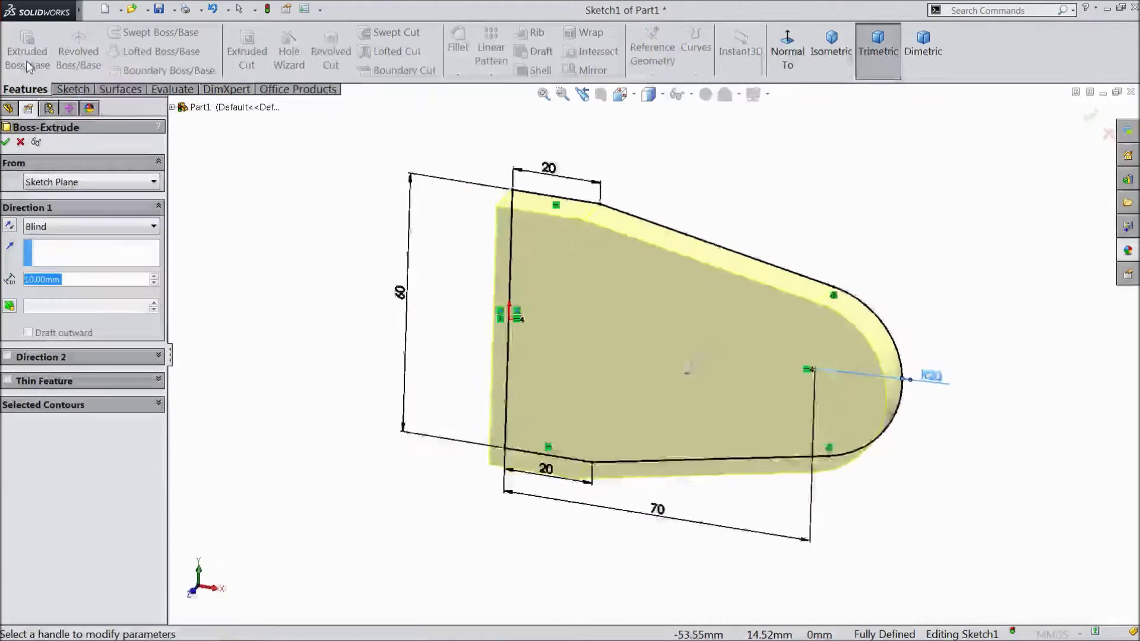
pyautogui.click(89, 226)
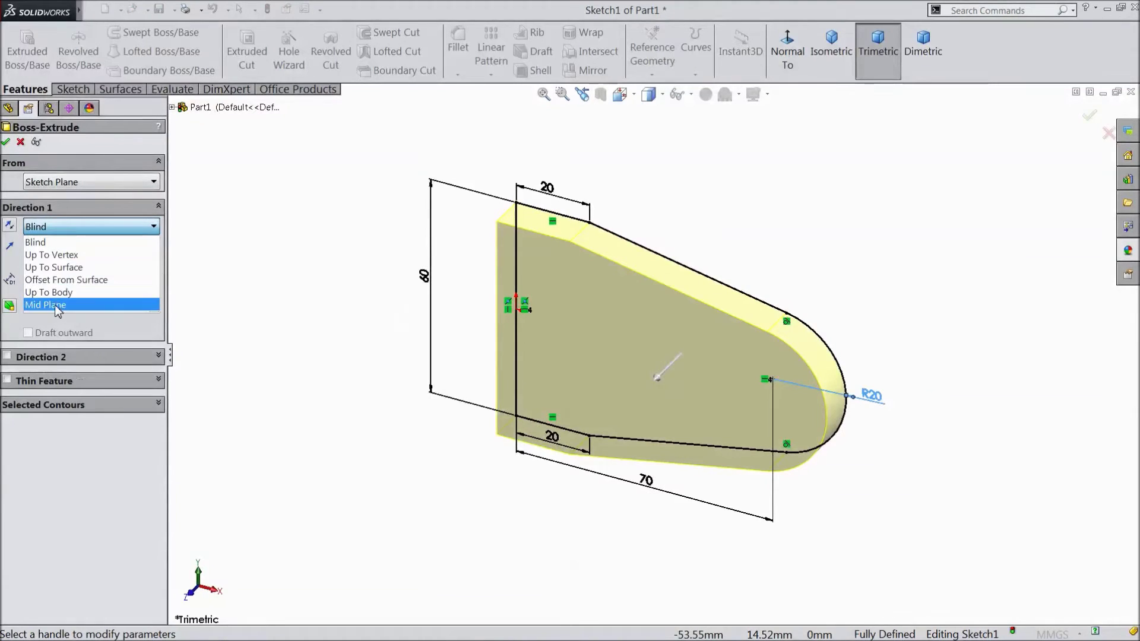
pyautogui.click(56, 306)
pyautogui.write('65')
pyautogui.press('Return')
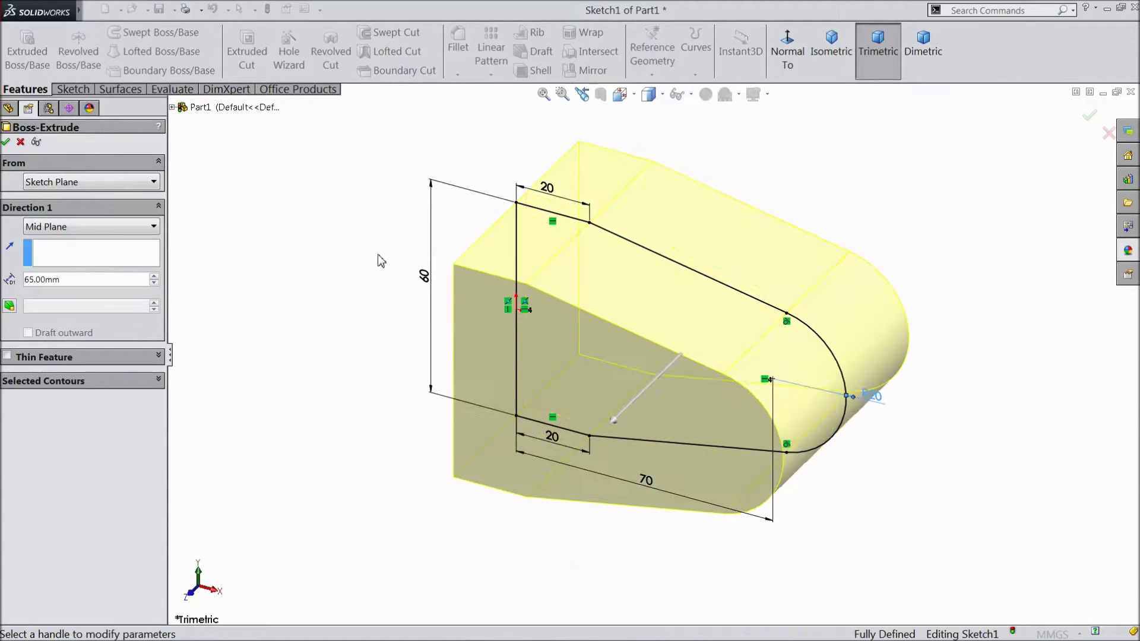
pyautogui.click(5, 143)
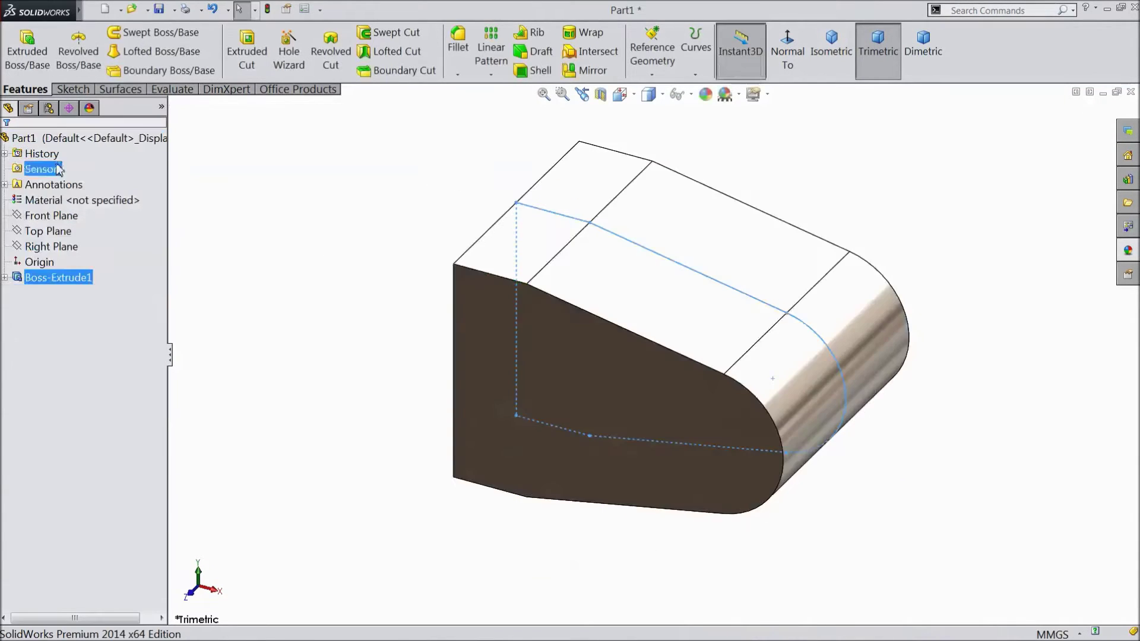
# Start a sketch on the top face and draw a centre rectangle on it
pyautogui.click(558, 238)
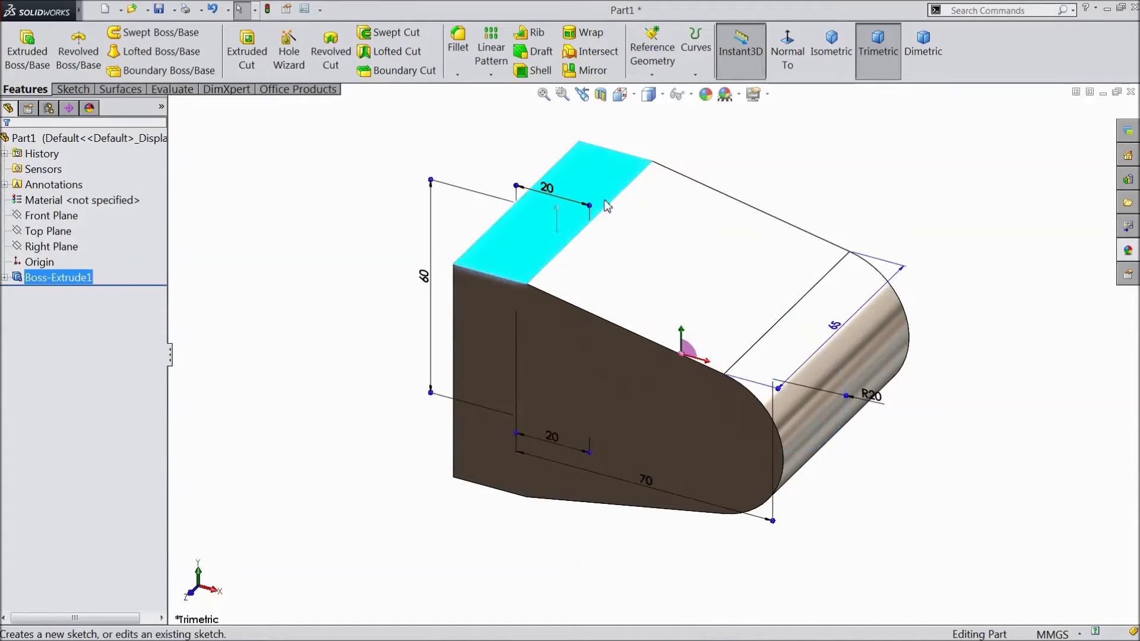
pyautogui.click(630, 196)
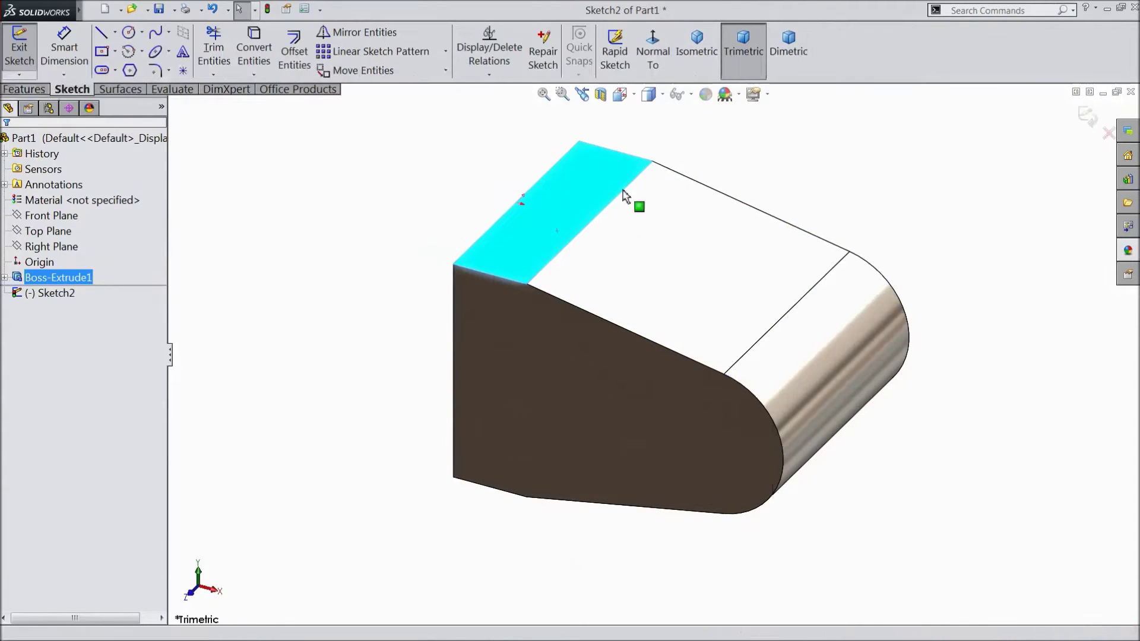
pyautogui.click(653, 51)
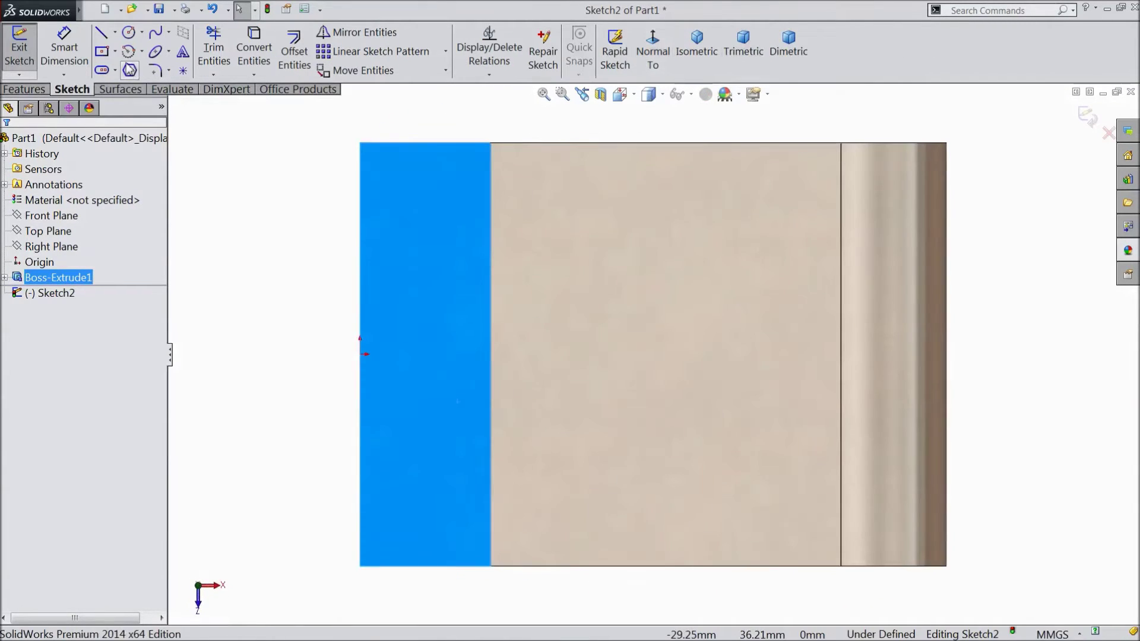
pyautogui.click(115, 52)
pyautogui.click(127, 91)
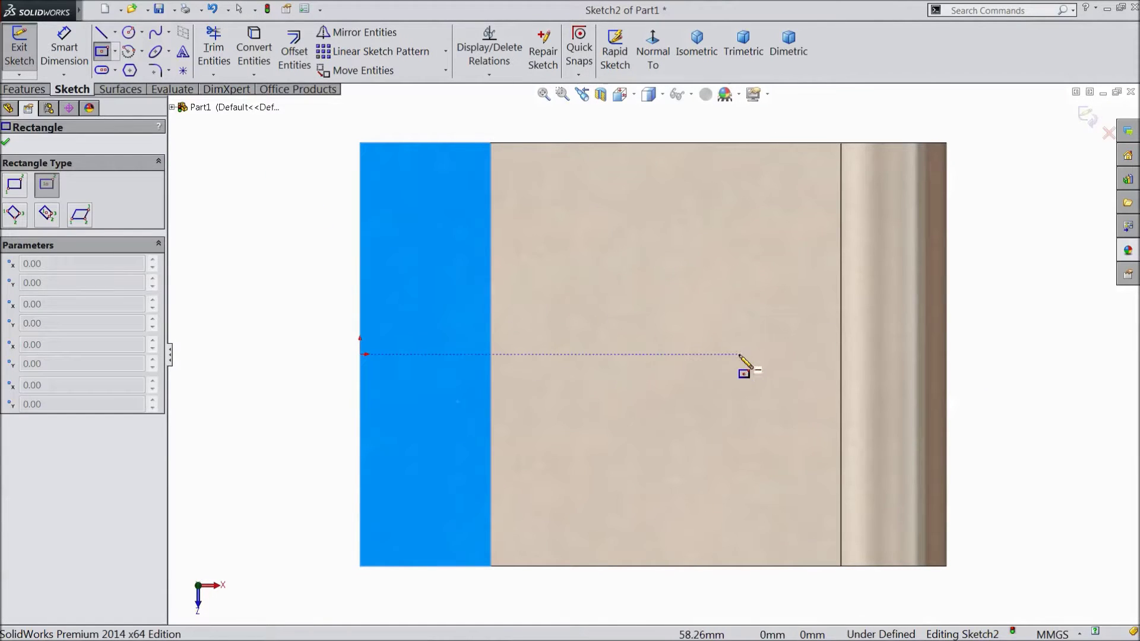
pyautogui.click(720, 355)
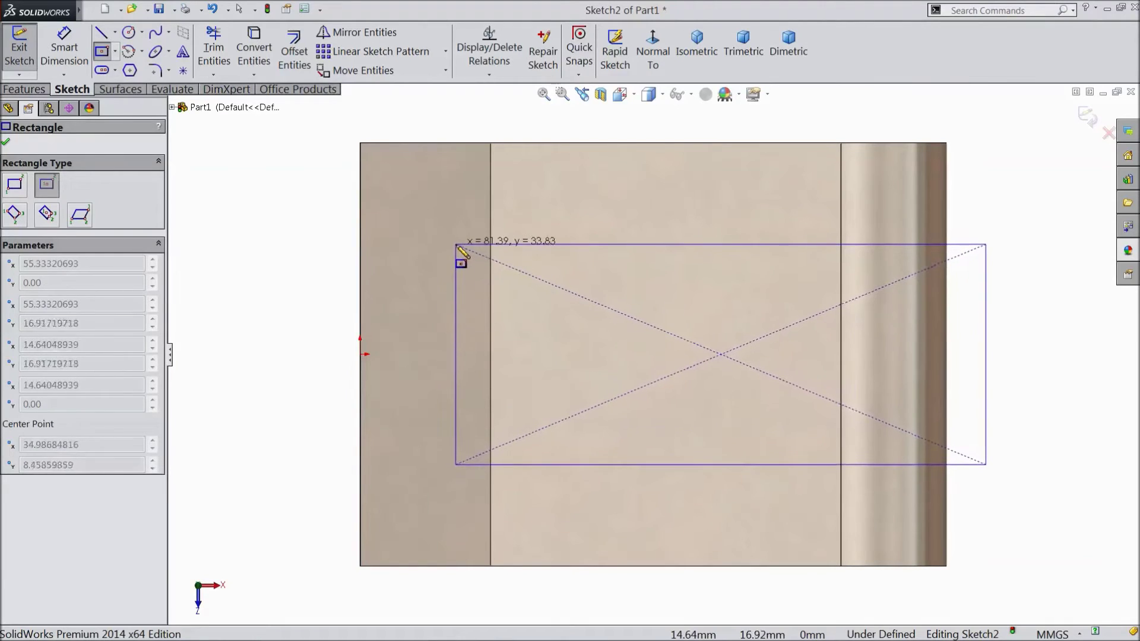
pyautogui.click(447, 233)
# Dimension the rectangle 12.5 mm from the part's left edge and 12.50 mm from its top edge
pyautogui.click(64, 47)
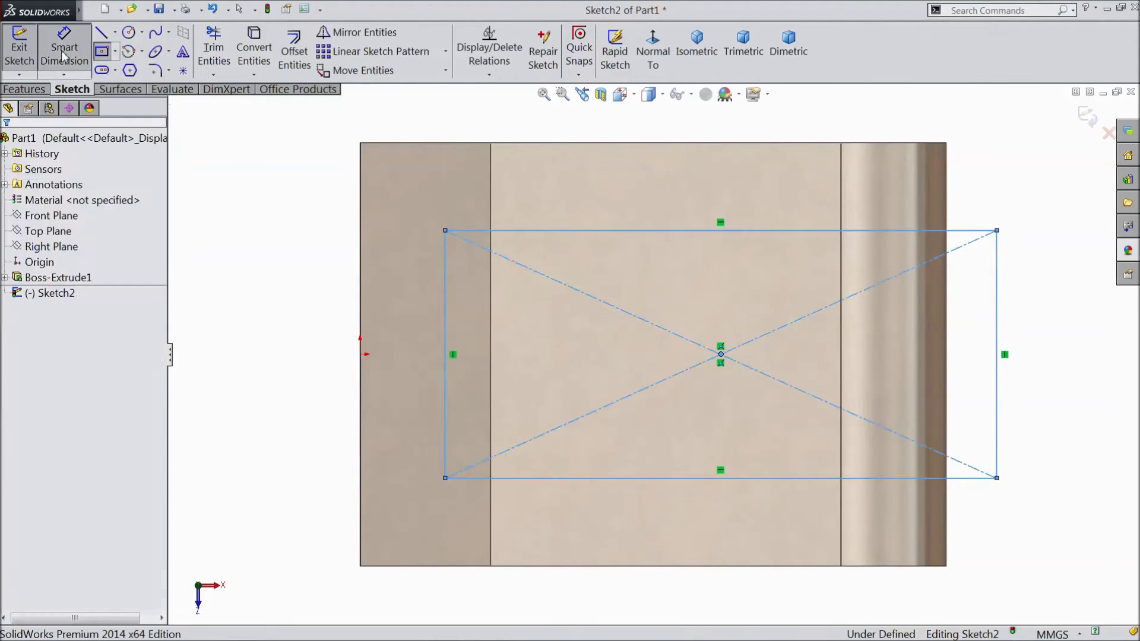
pyautogui.click(445, 273)
pyautogui.click(361, 262)
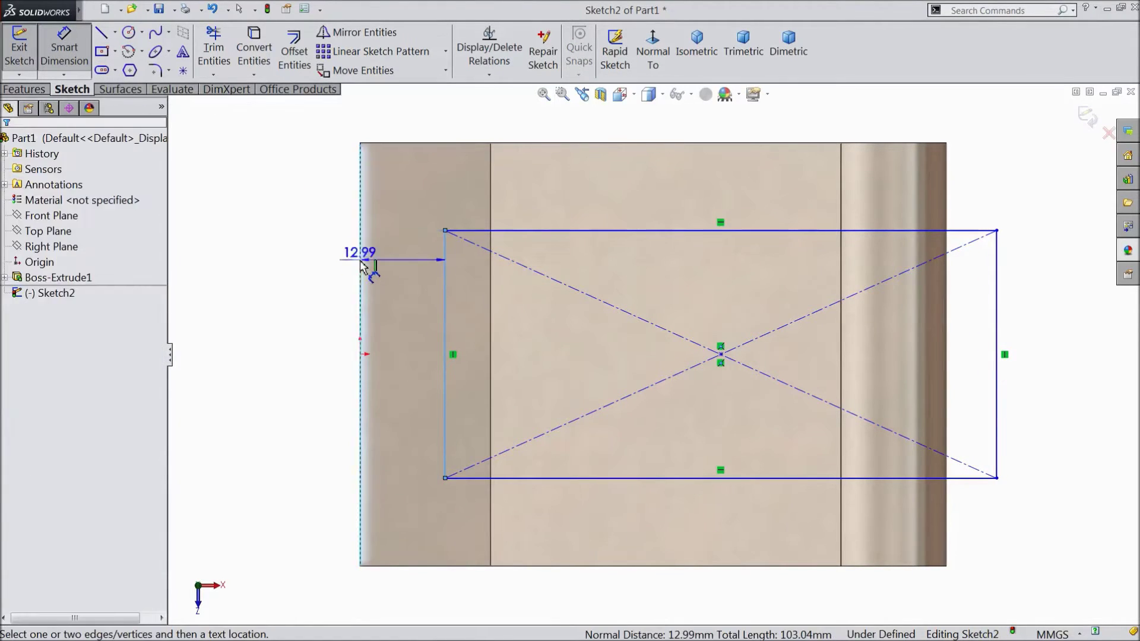
pyautogui.click(313, 289)
pyautogui.write('12.5')
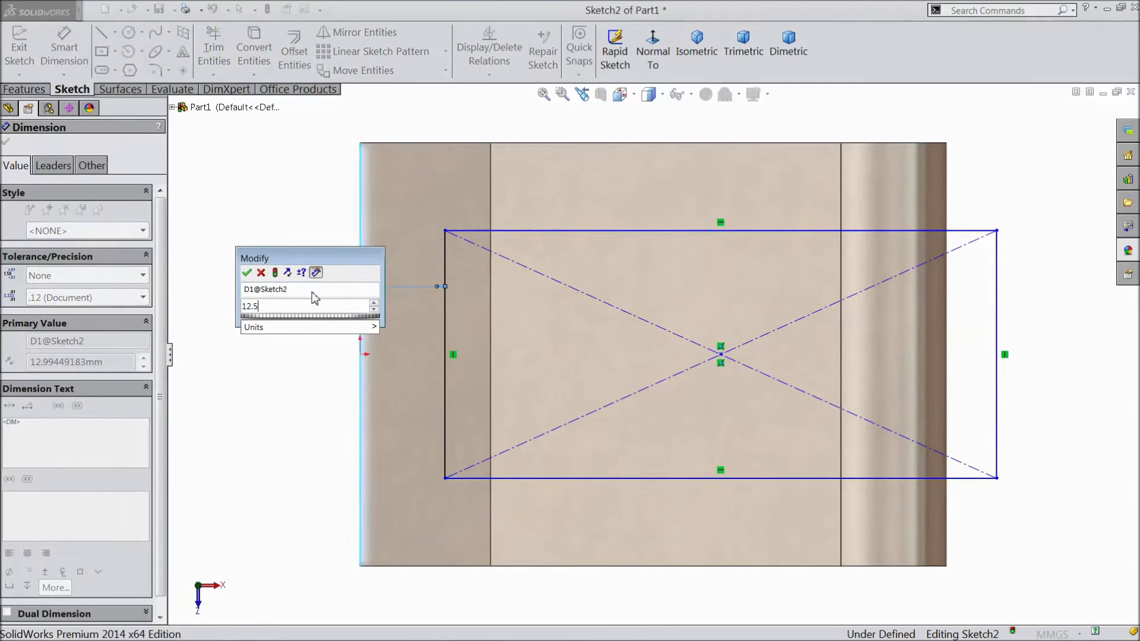
pyautogui.click(249, 274)
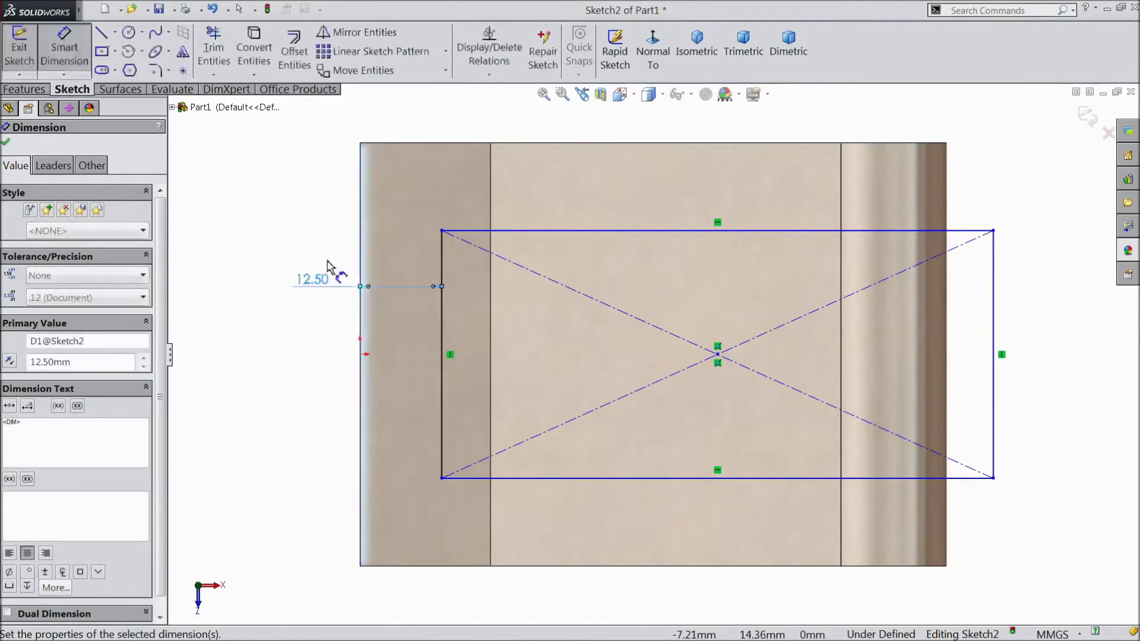
pyautogui.click(542, 230)
pyautogui.click(536, 143)
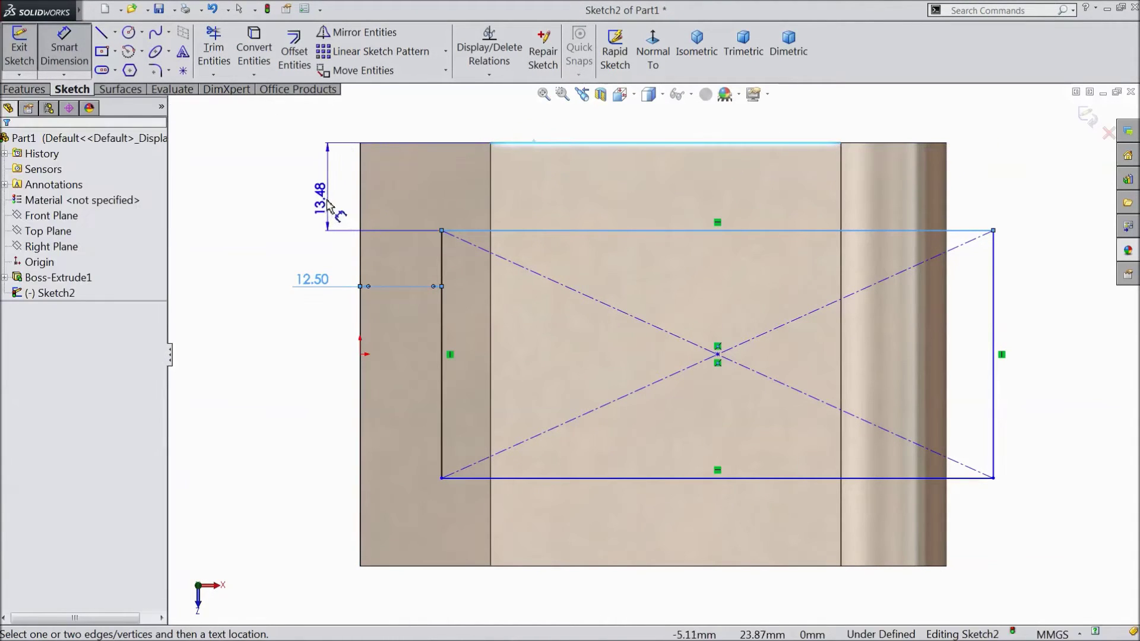
pyautogui.click(326, 198)
pyautogui.write('12.5')
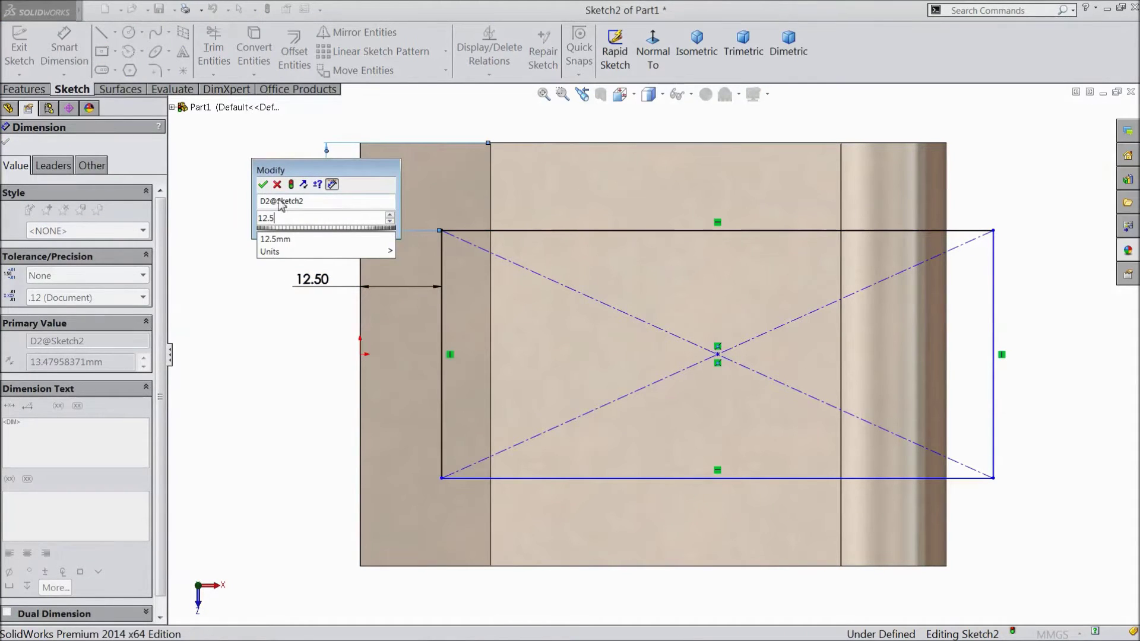
pyautogui.press('Return')
pyautogui.click(70, 63)
# Align the rectangle's centre horizontally with the origin
pyautogui.click(718, 349)
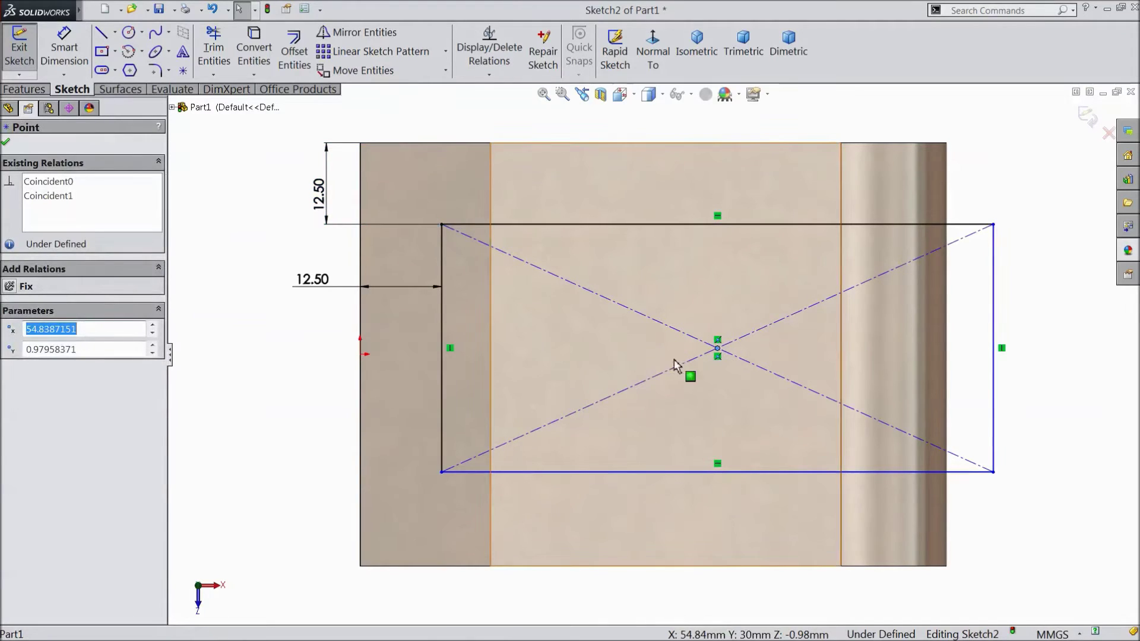
pyautogui.keyDown('ctrl'); pyautogui.click(360, 355); pyautogui.keyUp('ctrl')
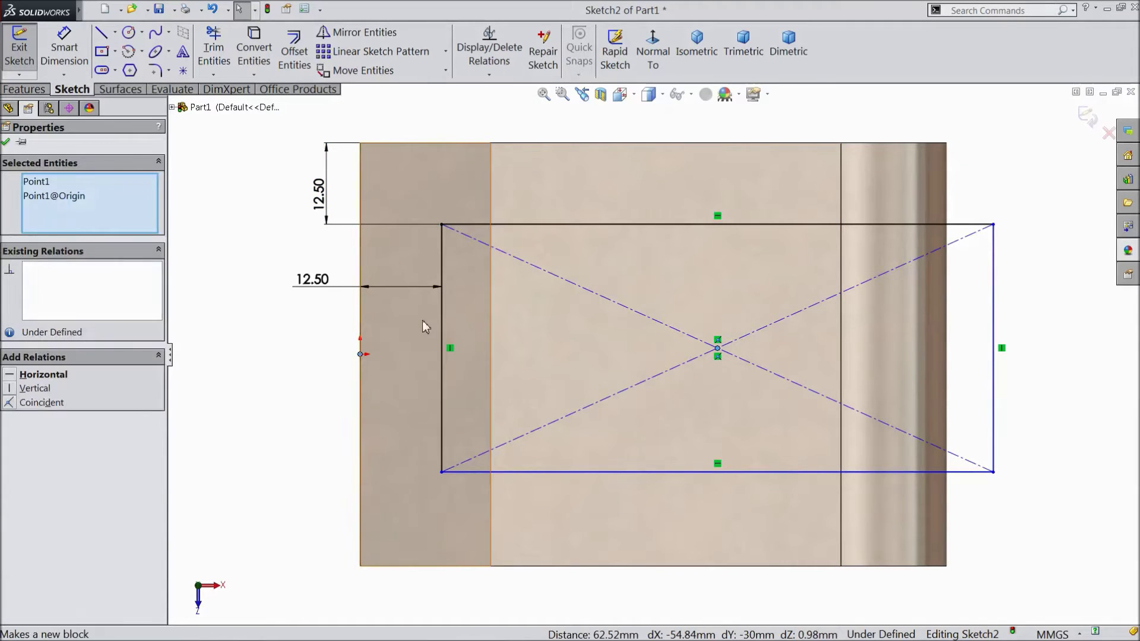
pyautogui.click(7, 143)
pyautogui.click(24, 89)
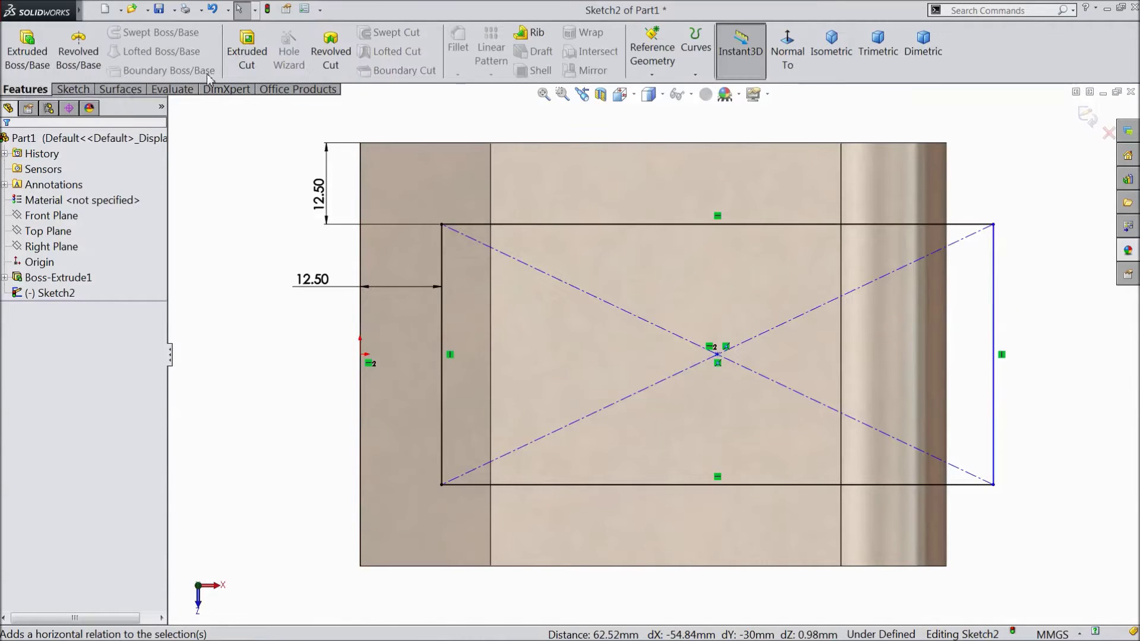
# Extrude-cut the rectangle 95 mm deep, then orbit to view the slot and front face
pyautogui.click(246, 53)
pyautogui.moveTo(275, 180); pyautogui.dragTo(291, 302, button='middle')
pyautogui.moveTo(713, 260); pyautogui.dragTo(736, 178)
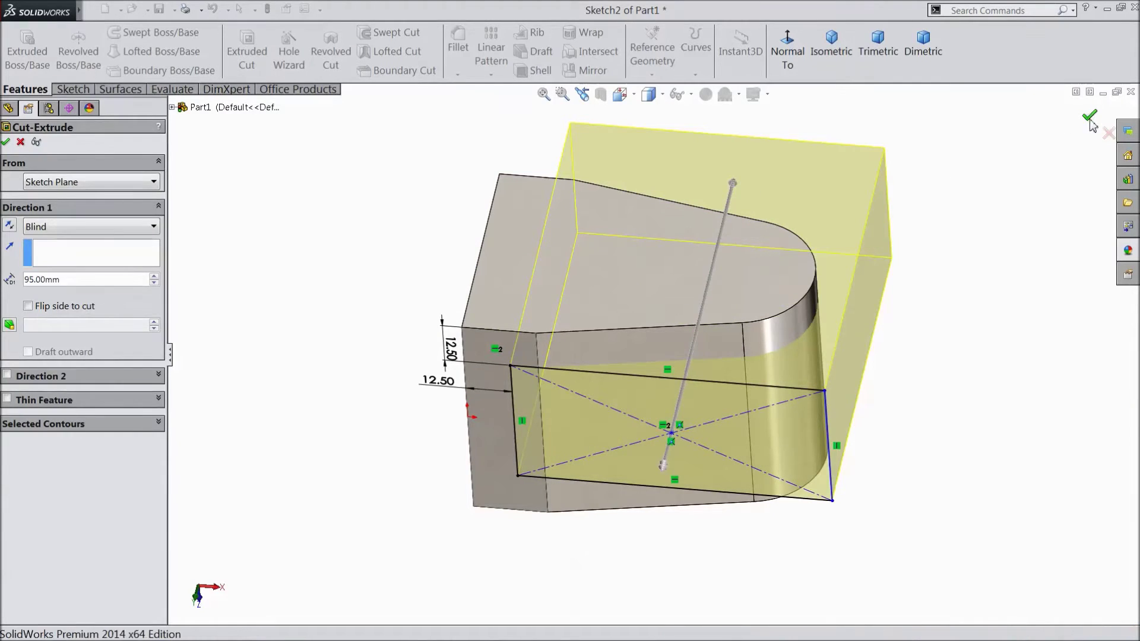
pyautogui.click(1088, 117)
pyautogui.moveTo(970, 273); pyautogui.dragTo(992, 176, button='middle')
pyautogui.moveTo(977, 427); pyautogui.dragTo(932, 323, button='middle')
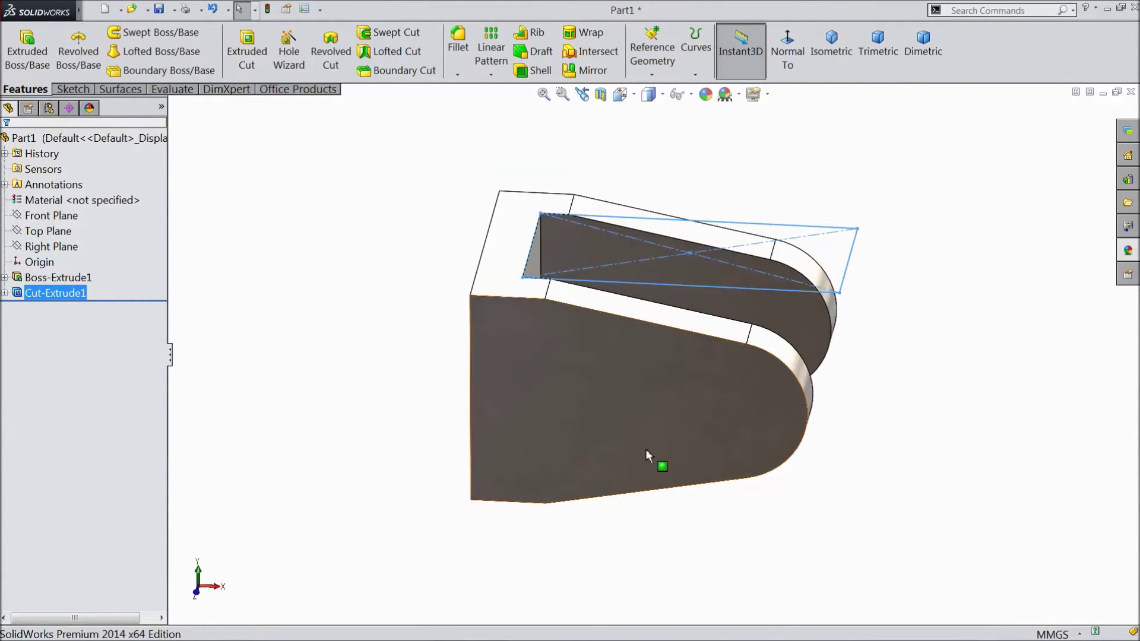
# Start Sketch3 on the front face and draw a circle inside the rounded end
pyautogui.click(646, 451)
pyautogui.click(694, 412)
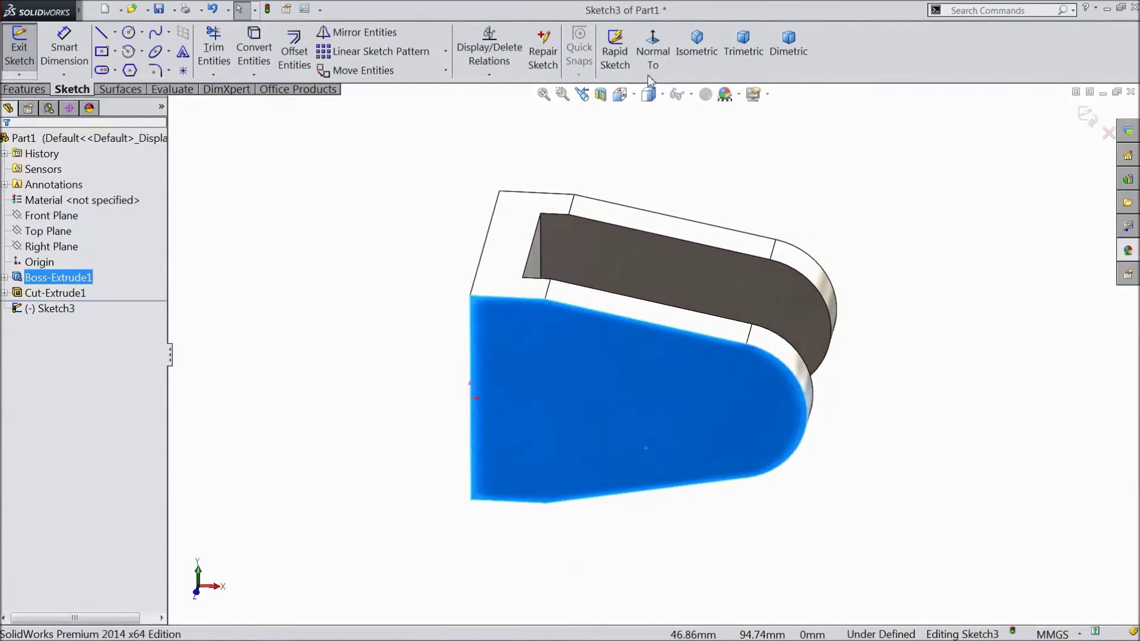
pyautogui.click(653, 55)
pyautogui.press('z')
pyautogui.press('z')
pyautogui.press('z')
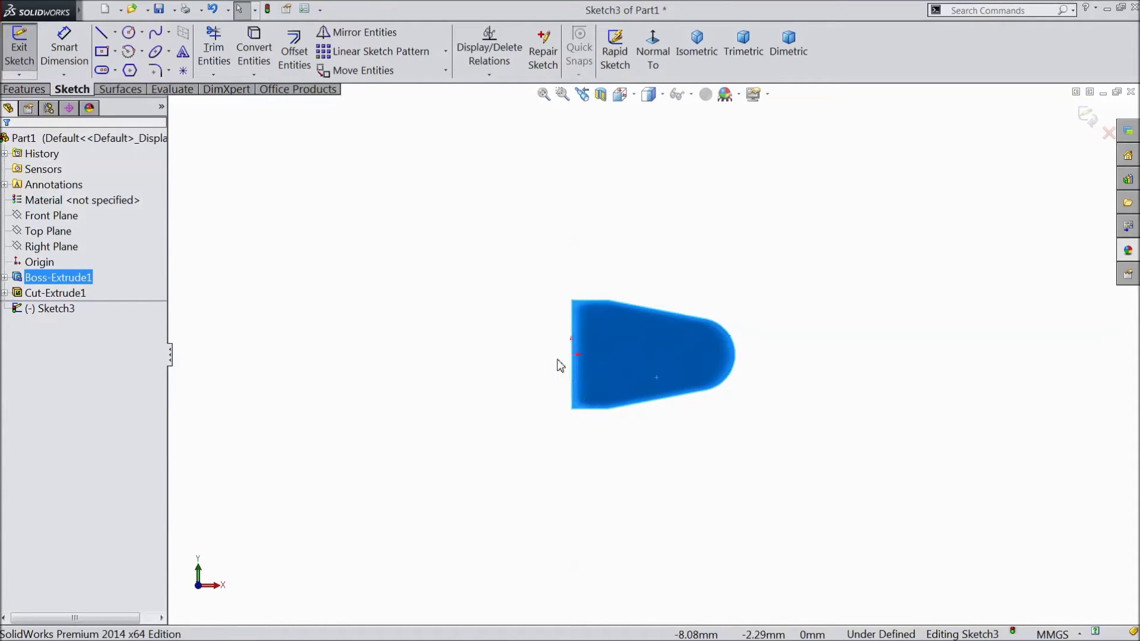
pyautogui.moveTo(542, 285)
pyautogui.mouseDown(button='middle')
pyautogui.moveTo(540, 382)
pyautogui.moveTo(544, 287)
pyautogui.mouseUp(button='middle')
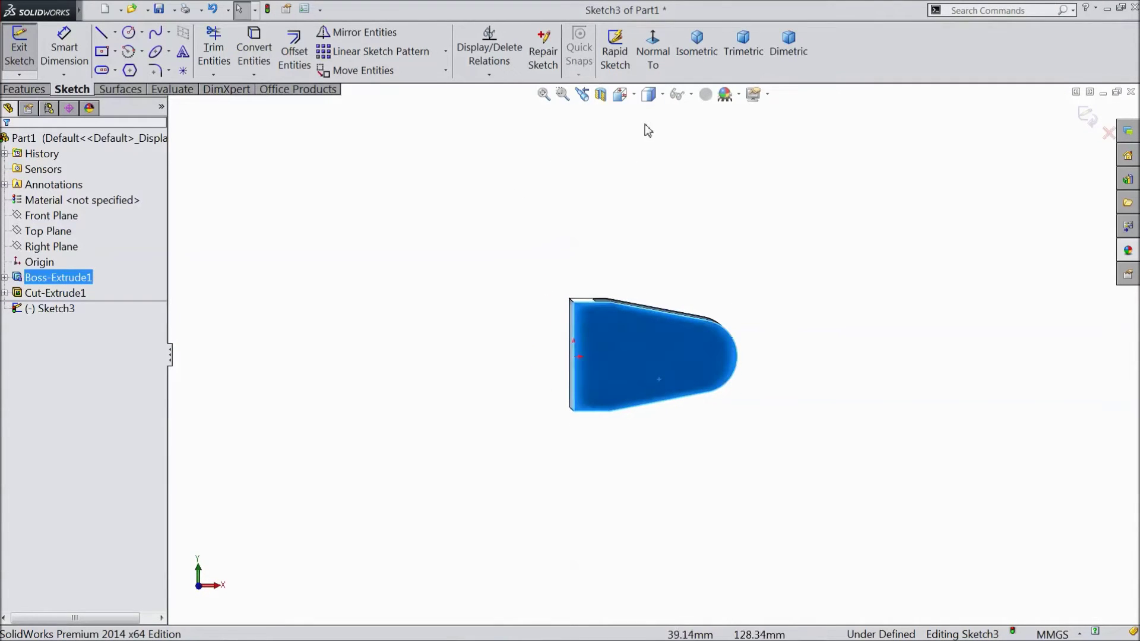
pyautogui.click(653, 52)
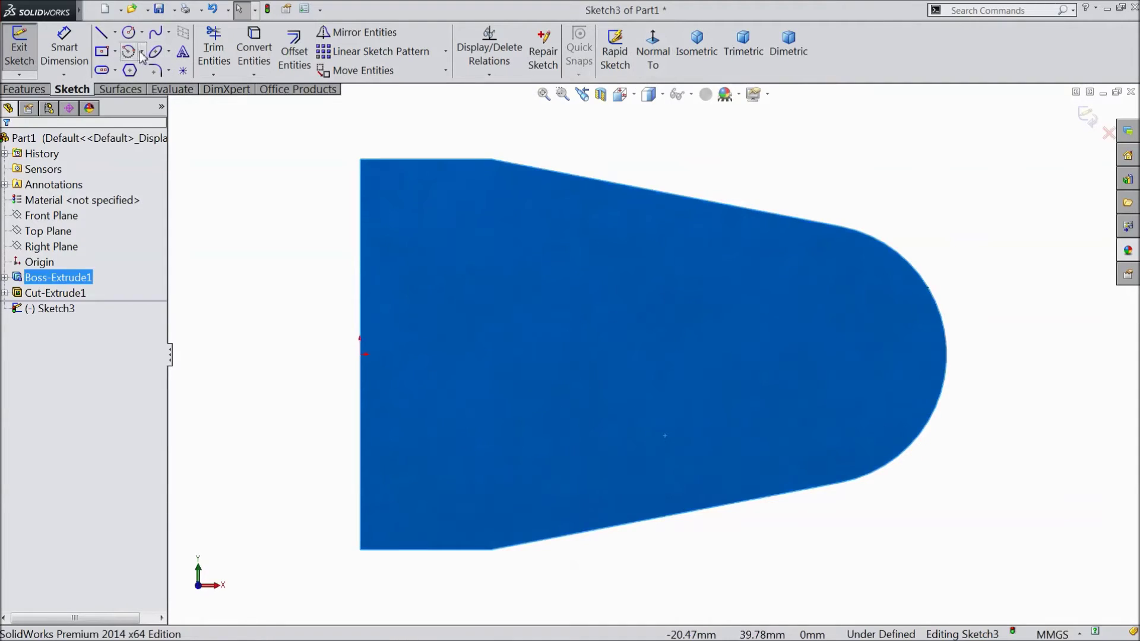
pyautogui.click(128, 32)
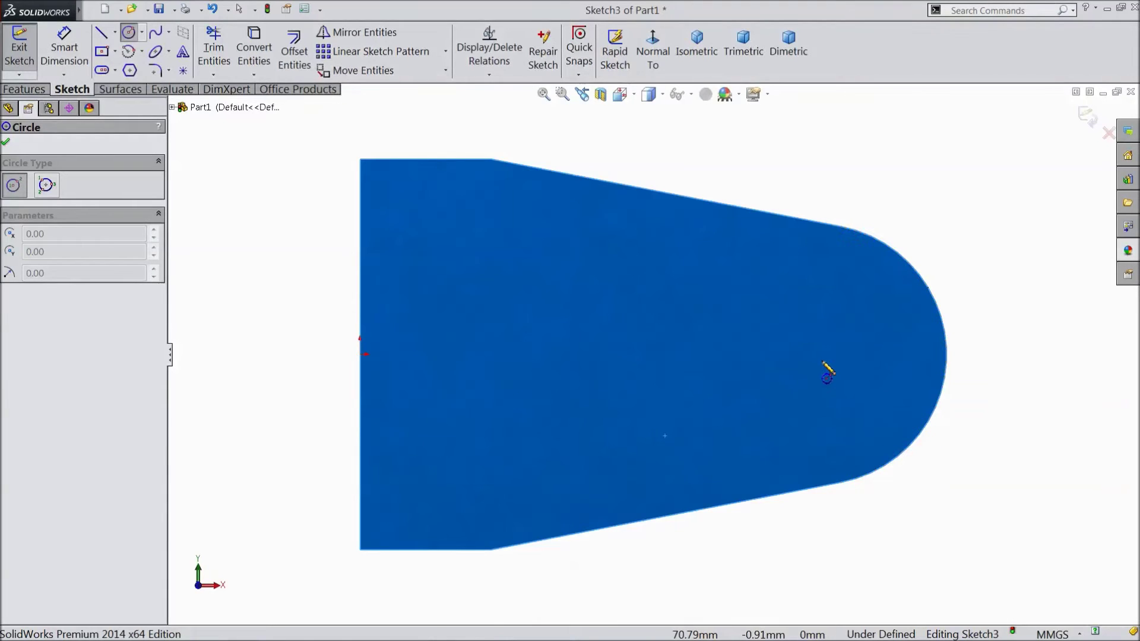
pyautogui.moveTo(822, 361); pyautogui.dragTo(780, 307)
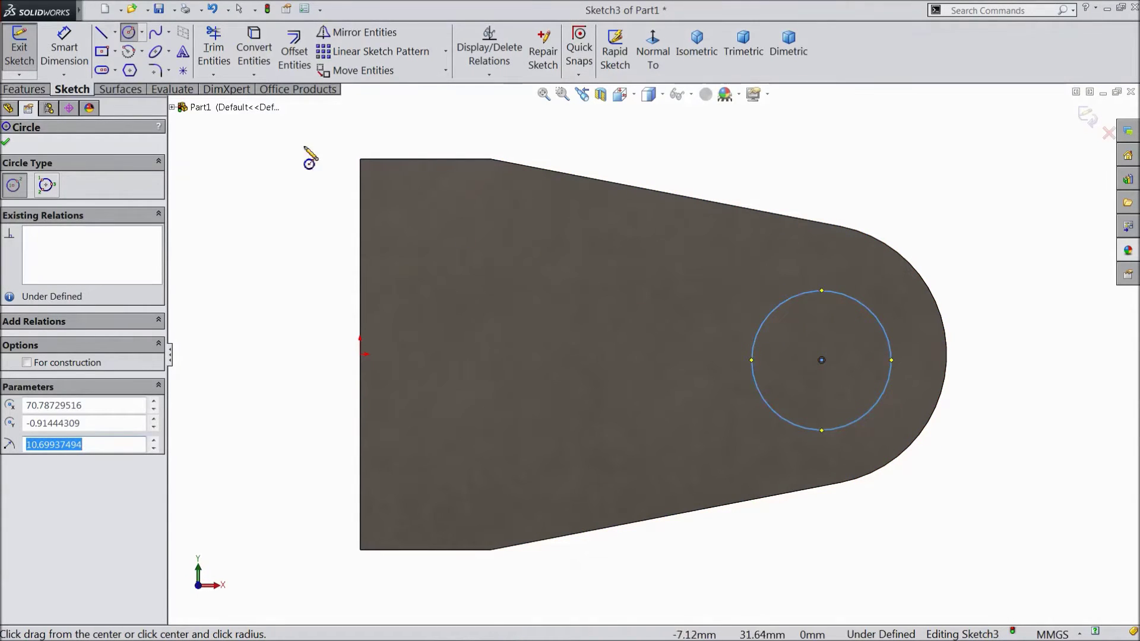
pyautogui.click(65, 51)
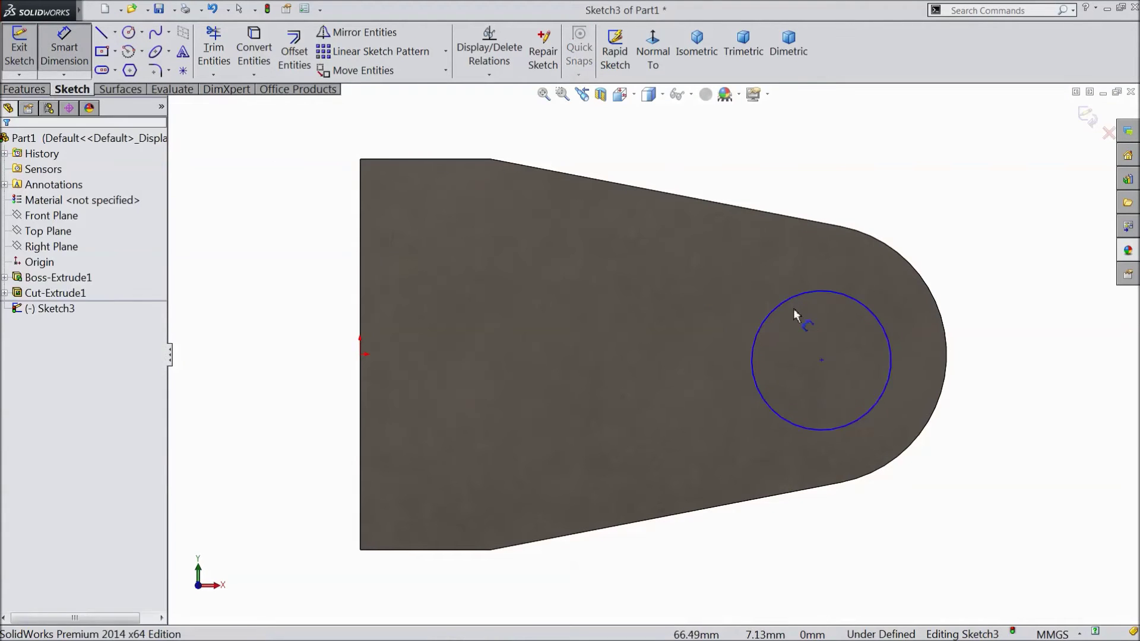
# Dimension the circle to Ø20 and make it concentric with the rounded end
pyautogui.click(789, 300)
pyautogui.click(795, 175)
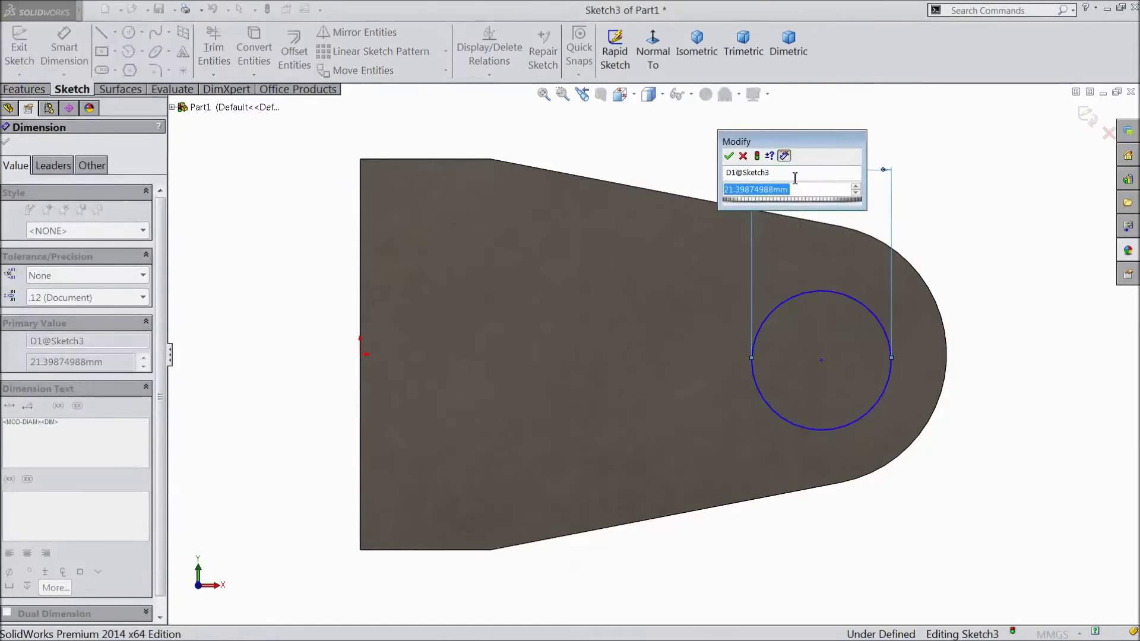
pyautogui.write('20')
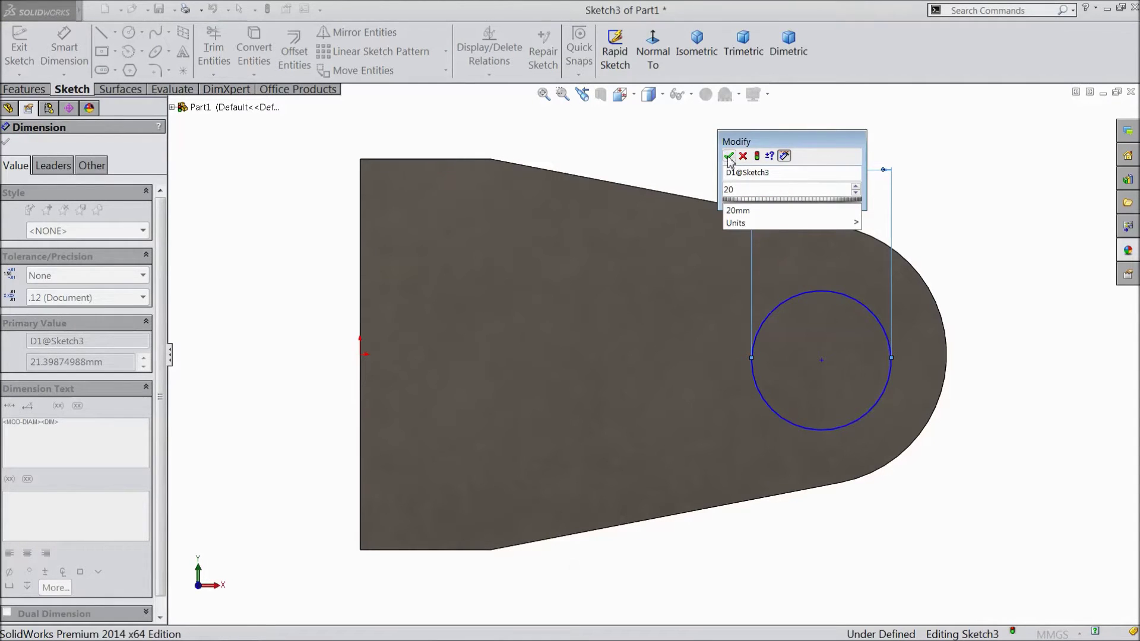
pyautogui.click(730, 157)
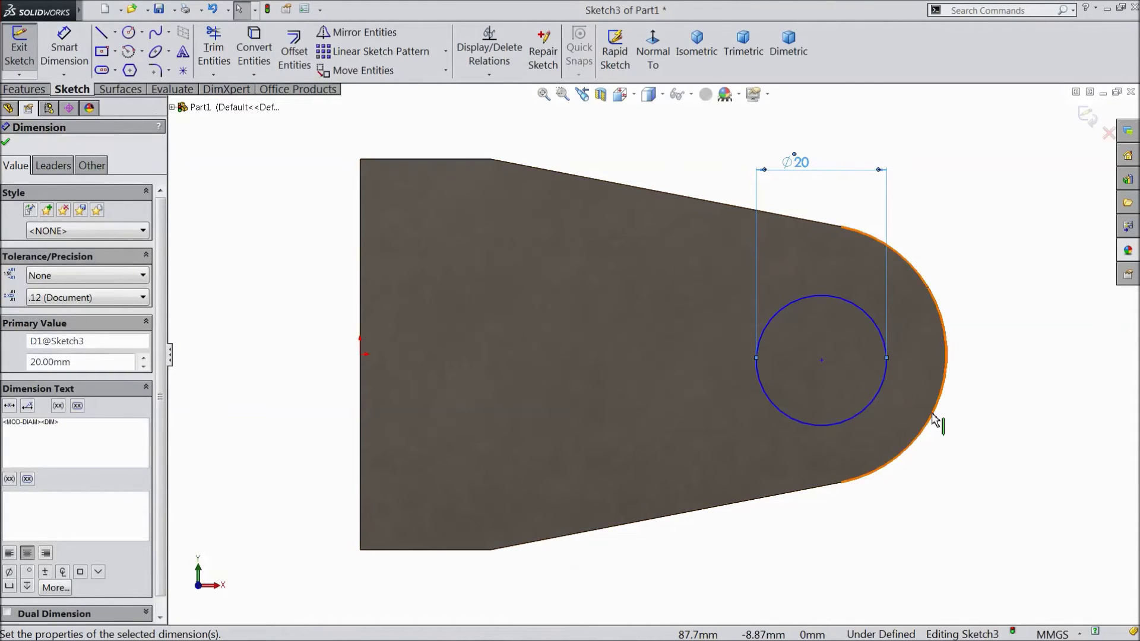
pyautogui.press('Escape')
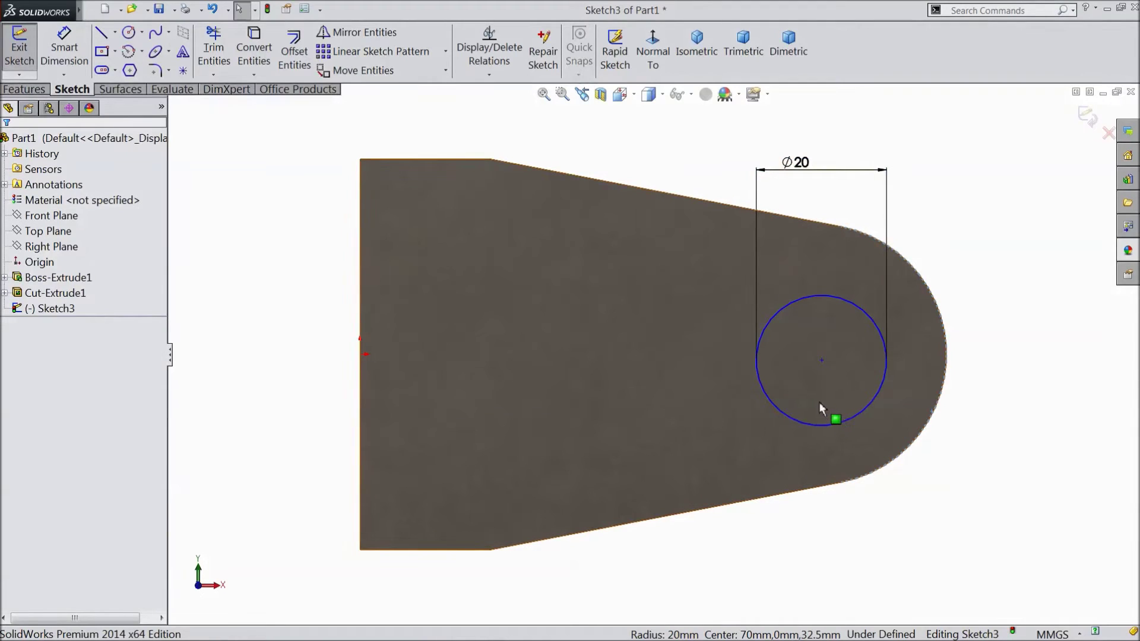
pyautogui.keyDown('ctrl'); pyautogui.click(842, 421); pyautogui.keyUp('ctrl')
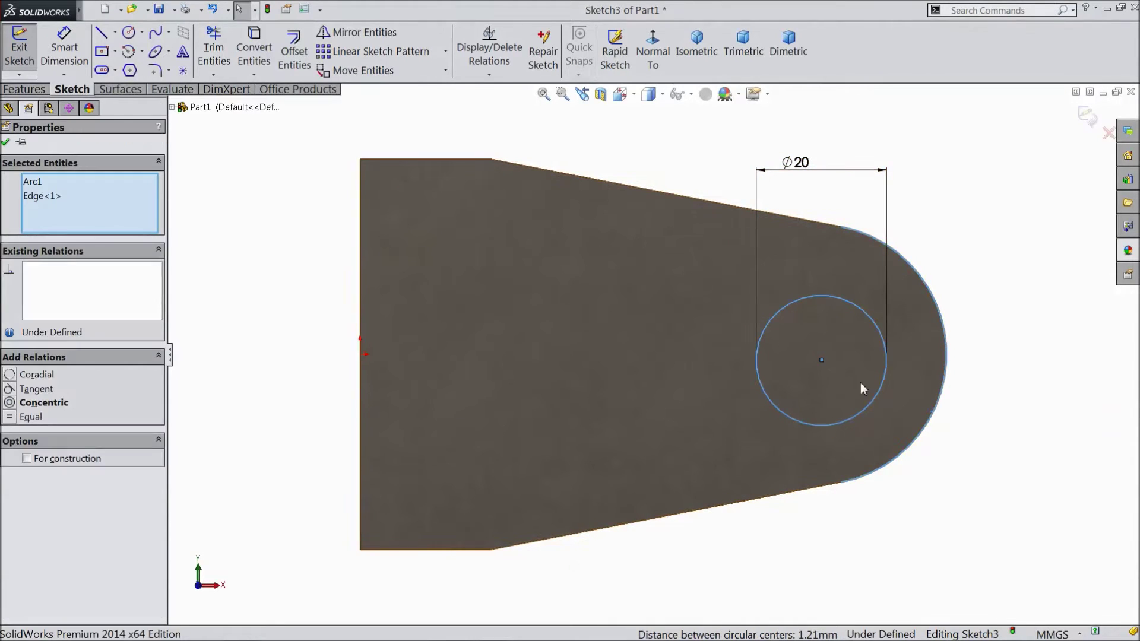
pyautogui.click(903, 368)
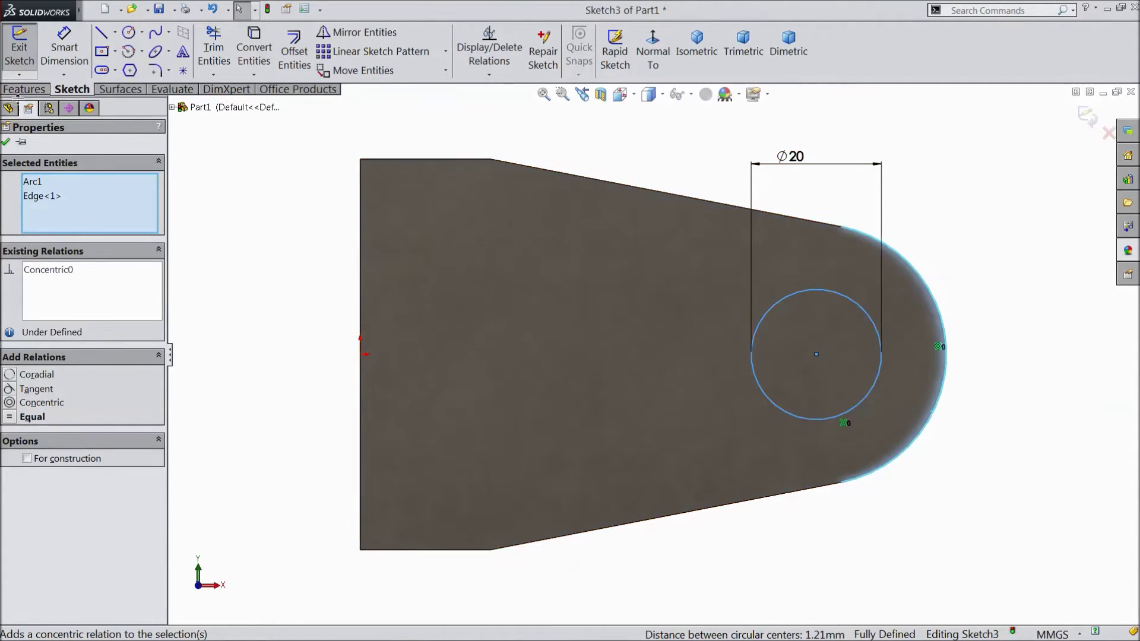
# Cut the Ø20 circle Through All as Cut-Extrude2 and orbit to a 3-D view
pyautogui.click(23, 89)
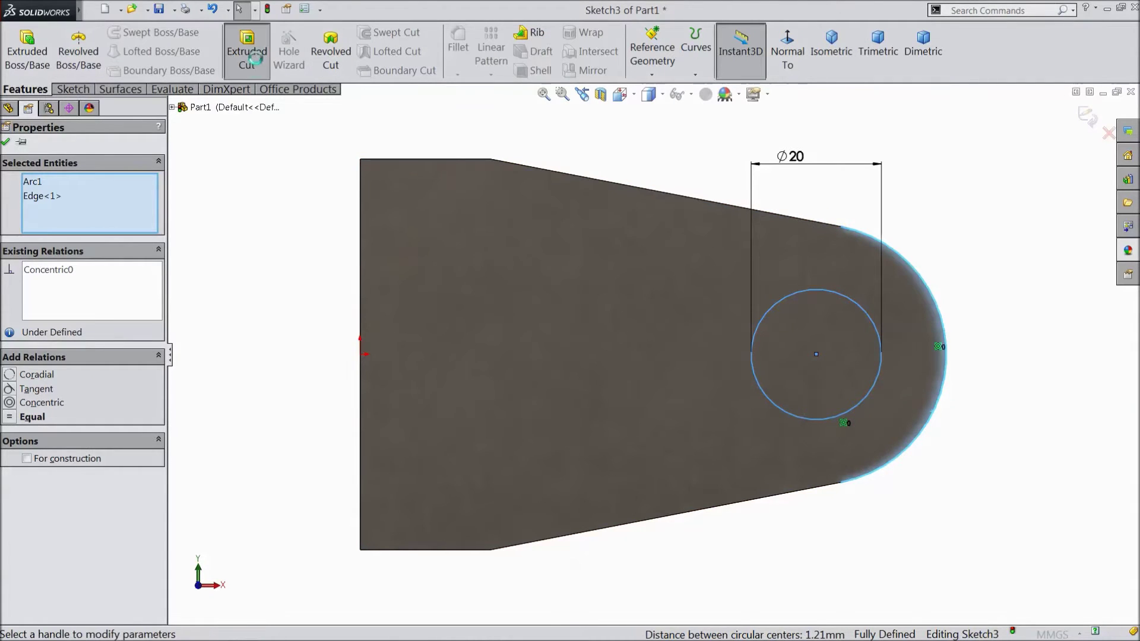
pyautogui.click(247, 52)
pyautogui.click(88, 228)
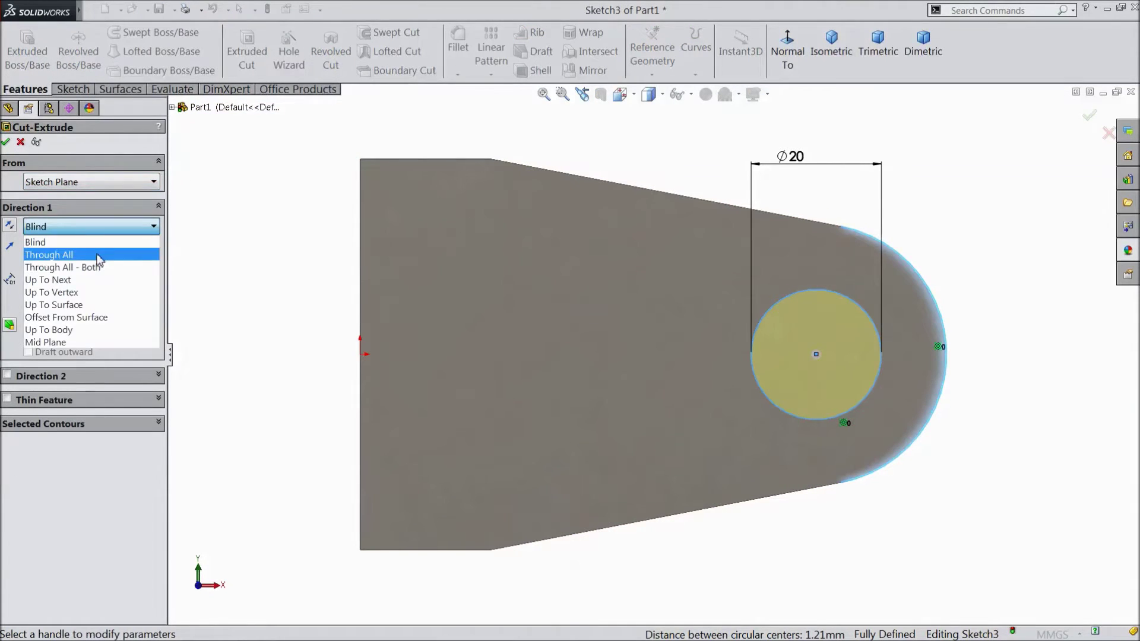
pyautogui.click(99, 255)
pyautogui.click(6, 142)
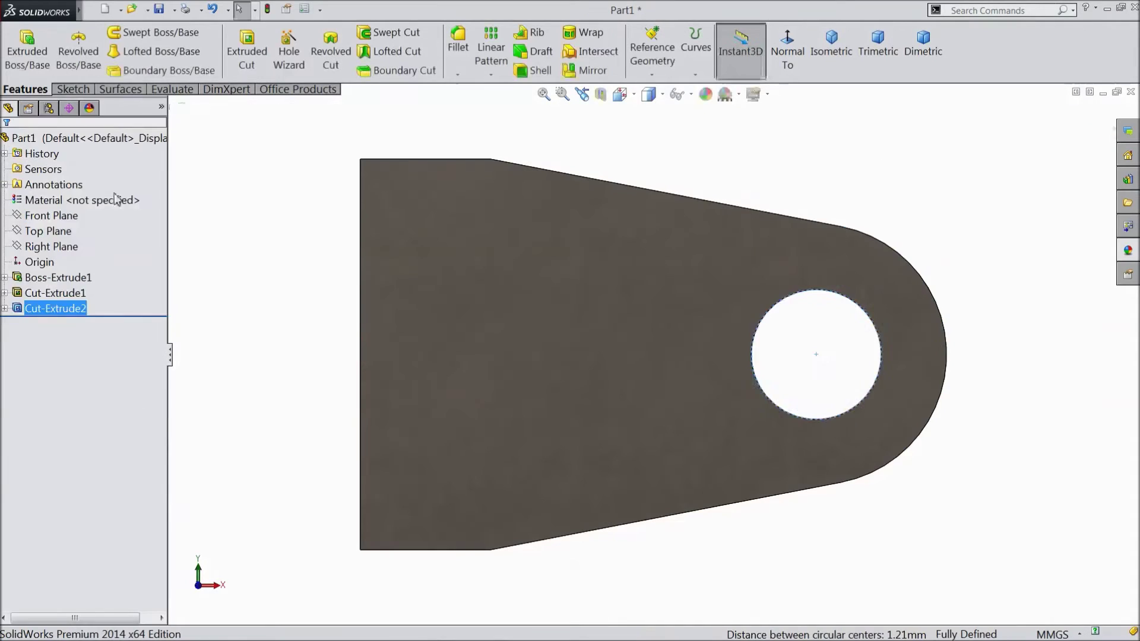
pyautogui.scroll(3, 512, 333)
pyautogui.moveTo(473, 275); pyautogui.dragTo(458, 308, button='middle')
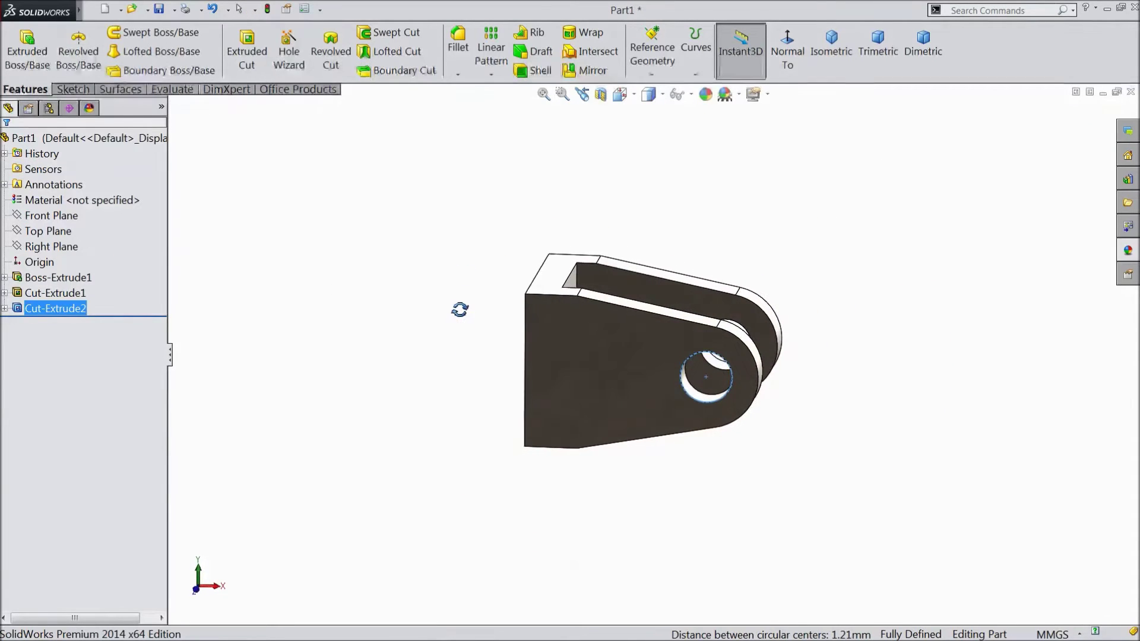
pyautogui.click(580, 357)
# Start a sketch on the clevis's flat face and draw a circle left of the part
pyautogui.click(631, 327)
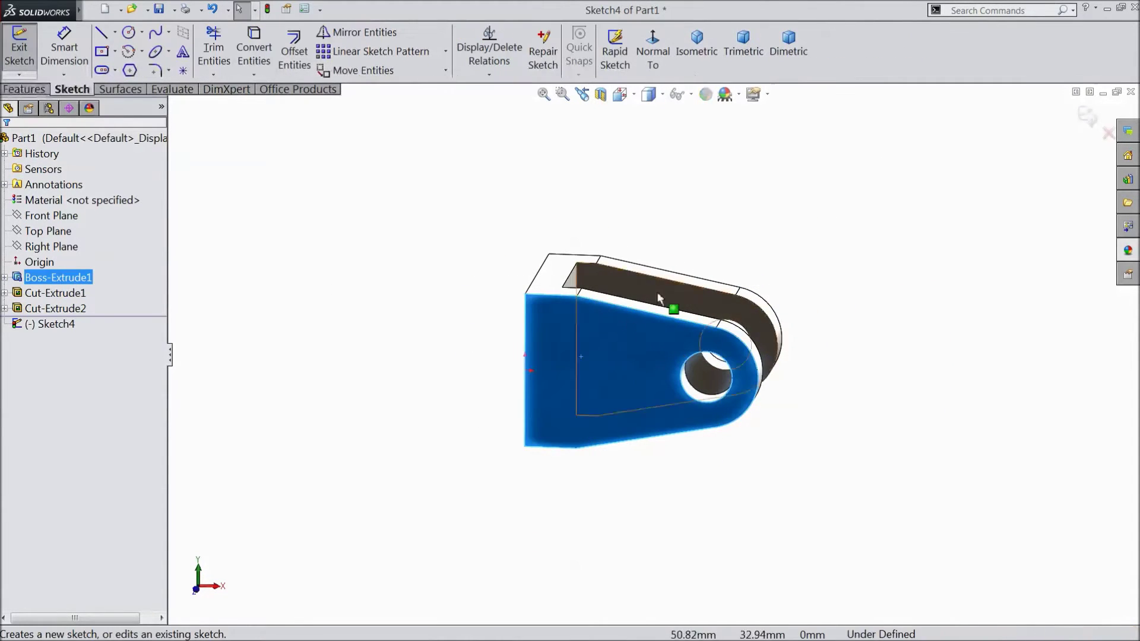
pyautogui.click(658, 53)
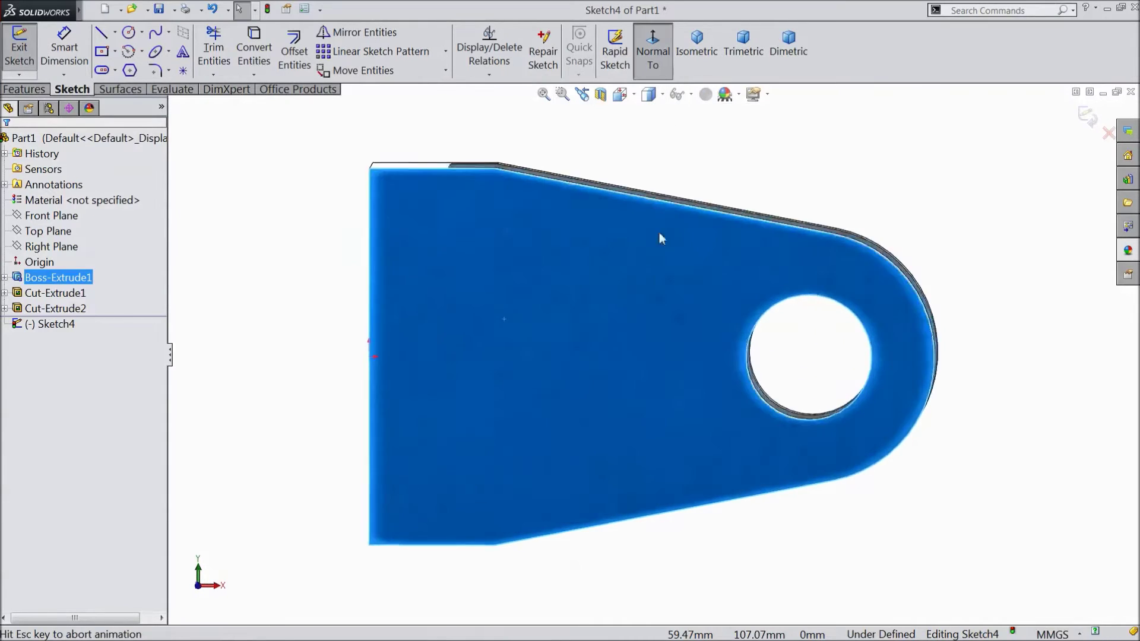
pyautogui.scroll(5, 611, 370)
pyautogui.scroll(-2, 507, 350)
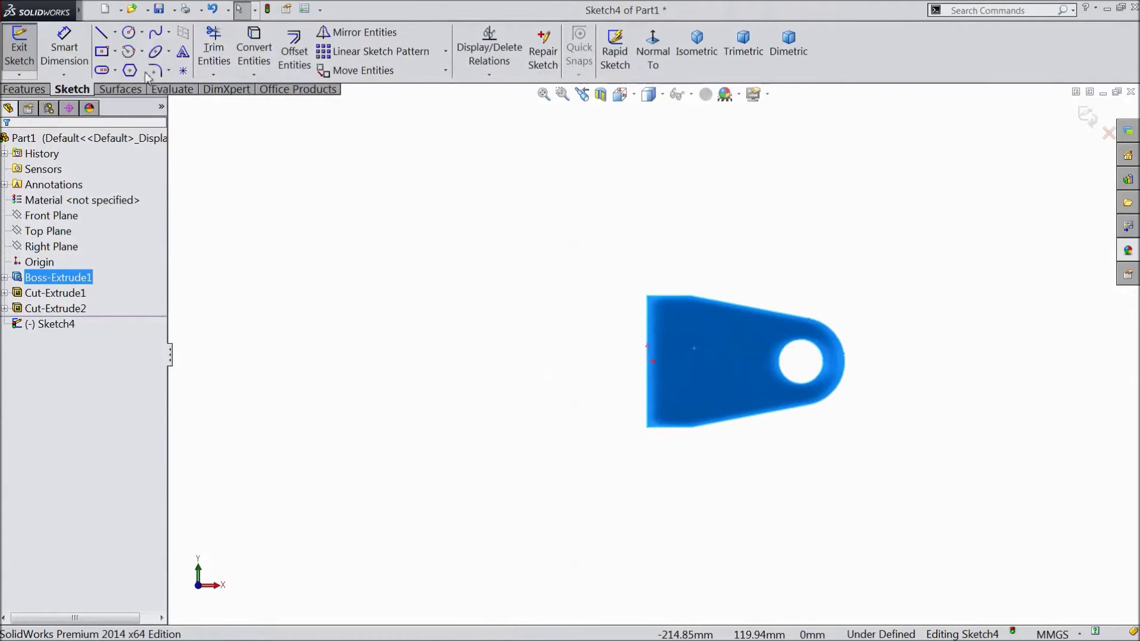
pyautogui.click(129, 33)
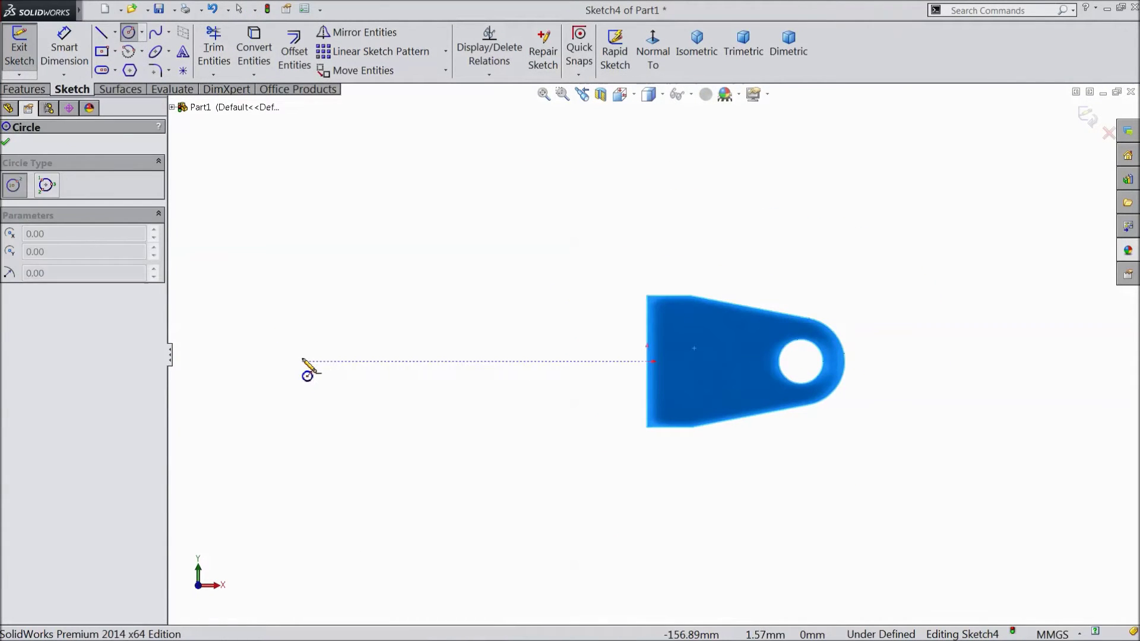
pyautogui.click(305, 361)
pyautogui.click(300, 294)
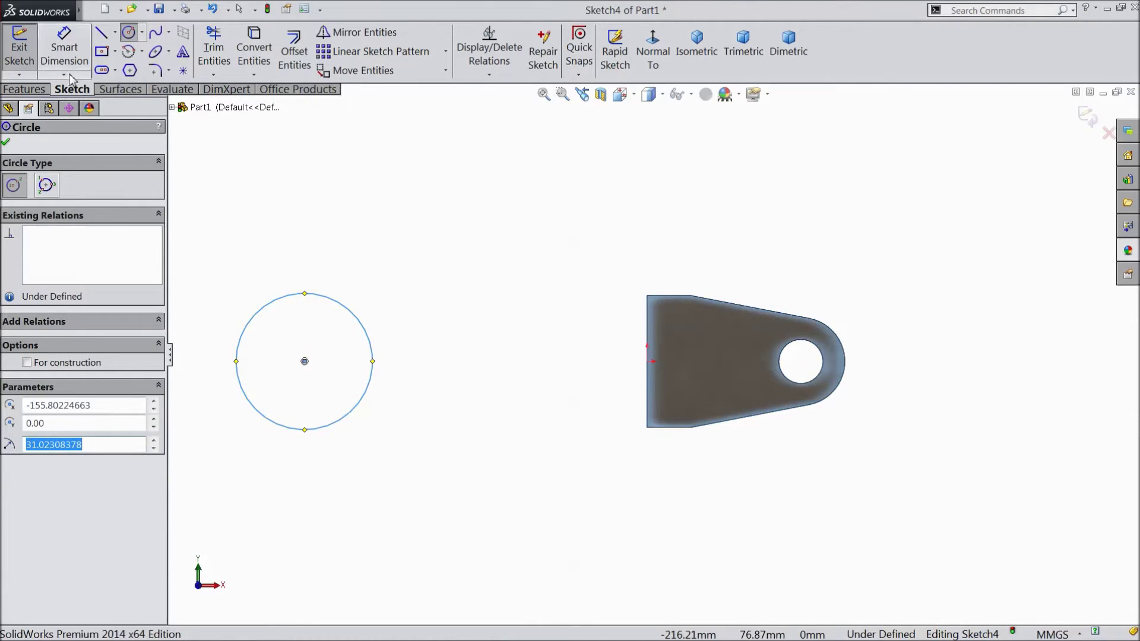
pyautogui.press('Escape')
# Dimension the circle to Ø60 and begin its horizontal distance dimension to the pin hole
pyautogui.click(292, 295)
pyautogui.click(323, 221)
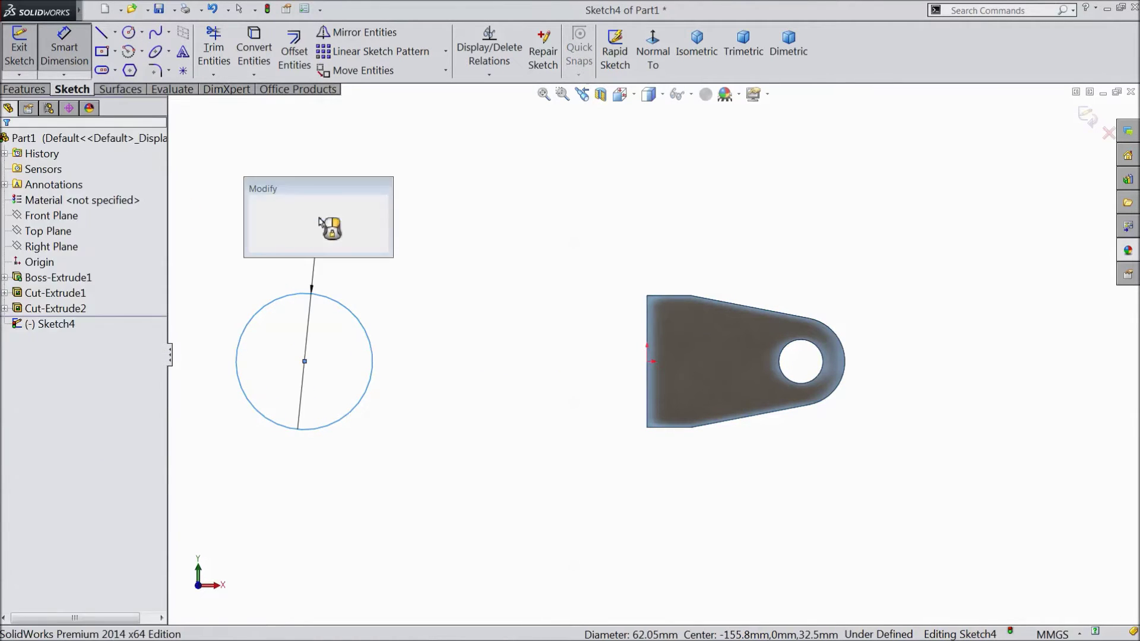
pyautogui.write('60')
pyautogui.click(255, 204)
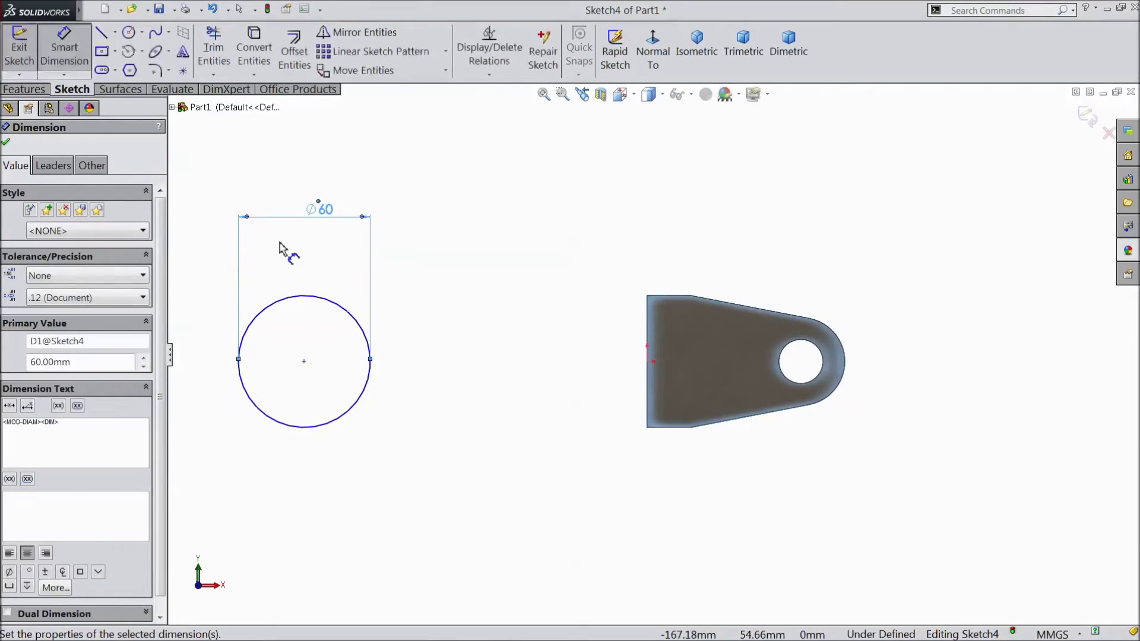
pyautogui.click(305, 362)
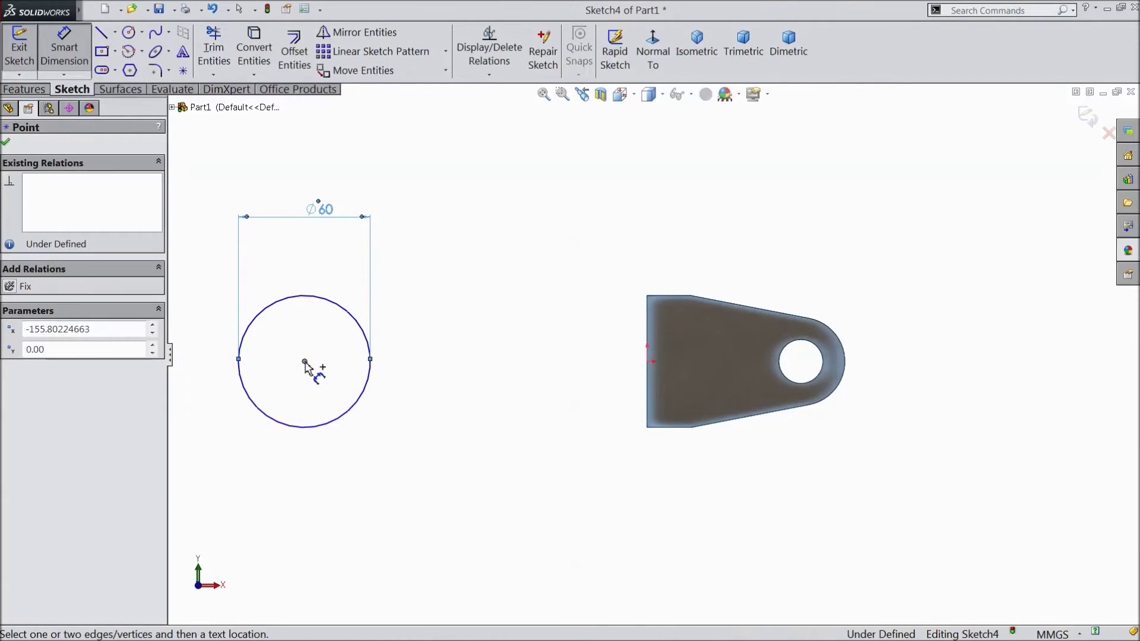
pyautogui.click(809, 383)
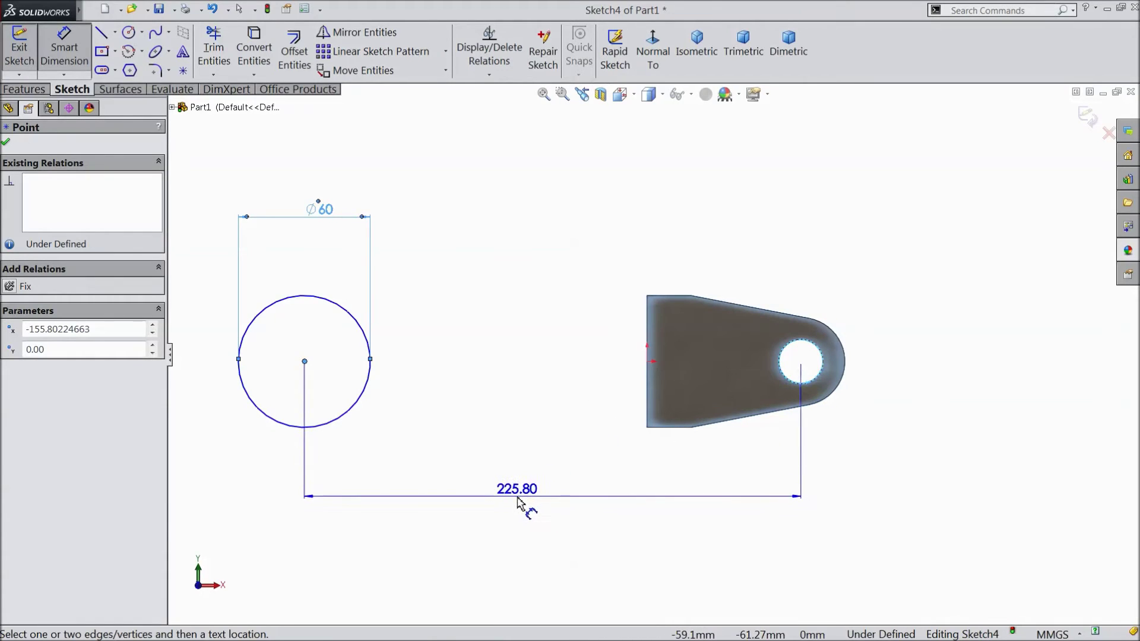
pyautogui.click(523, 503)
# Set the circle's distance from the pin hole to 328 mm
pyautogui.write('328')
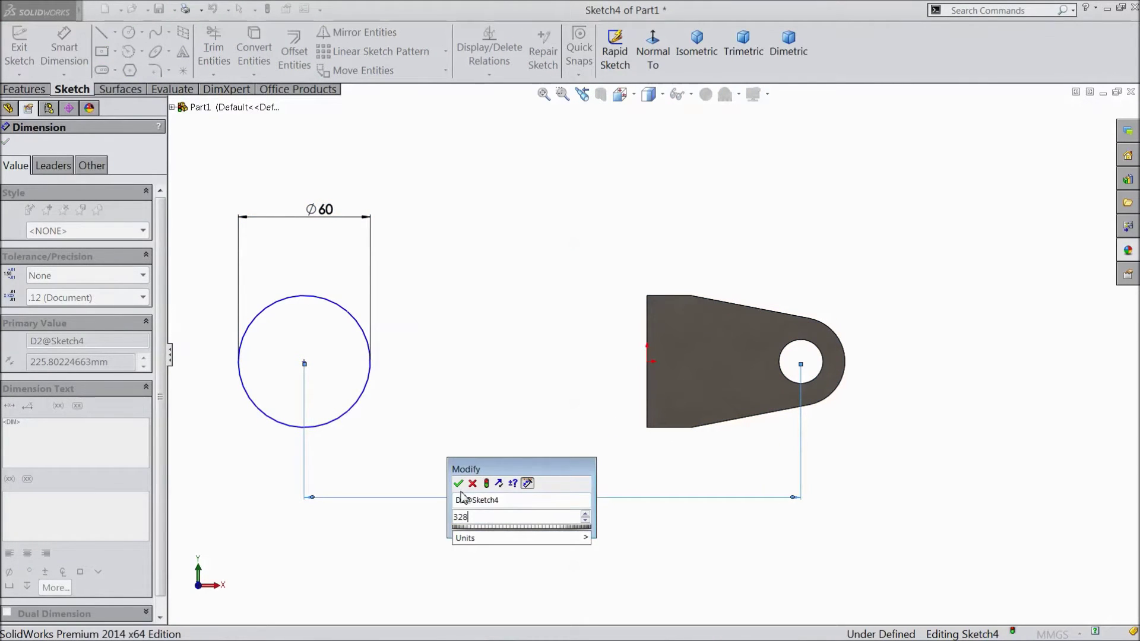
pyautogui.click(458, 483)
pyautogui.press('f')
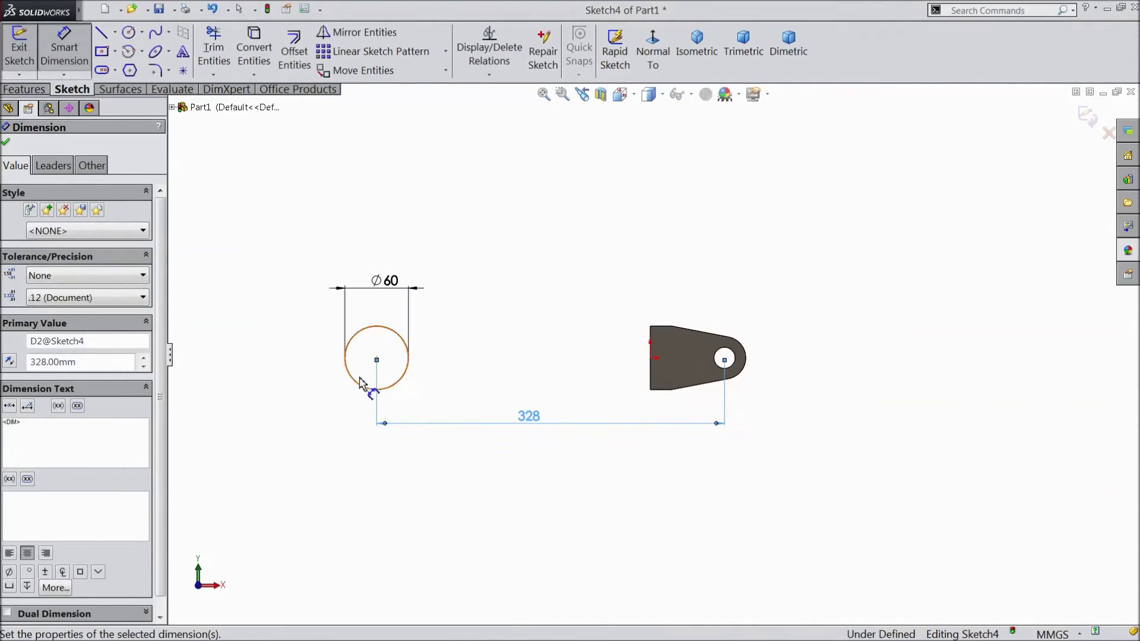
pyautogui.press('Escape')
# Make the circle centre horizontal with the origin so the sketch is fully defined
pyautogui.scroll(-2, 658, 398)
pyautogui.click(812, 342)
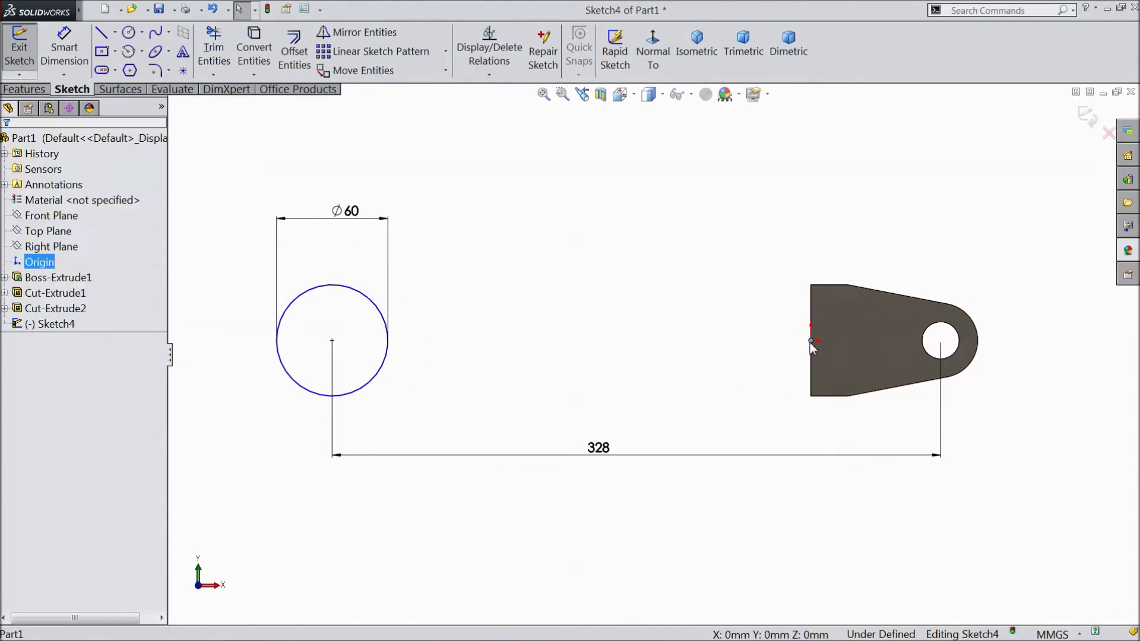
pyautogui.keyDown('ctrl'); pyautogui.click(332, 341); pyautogui.keyUp('ctrl')
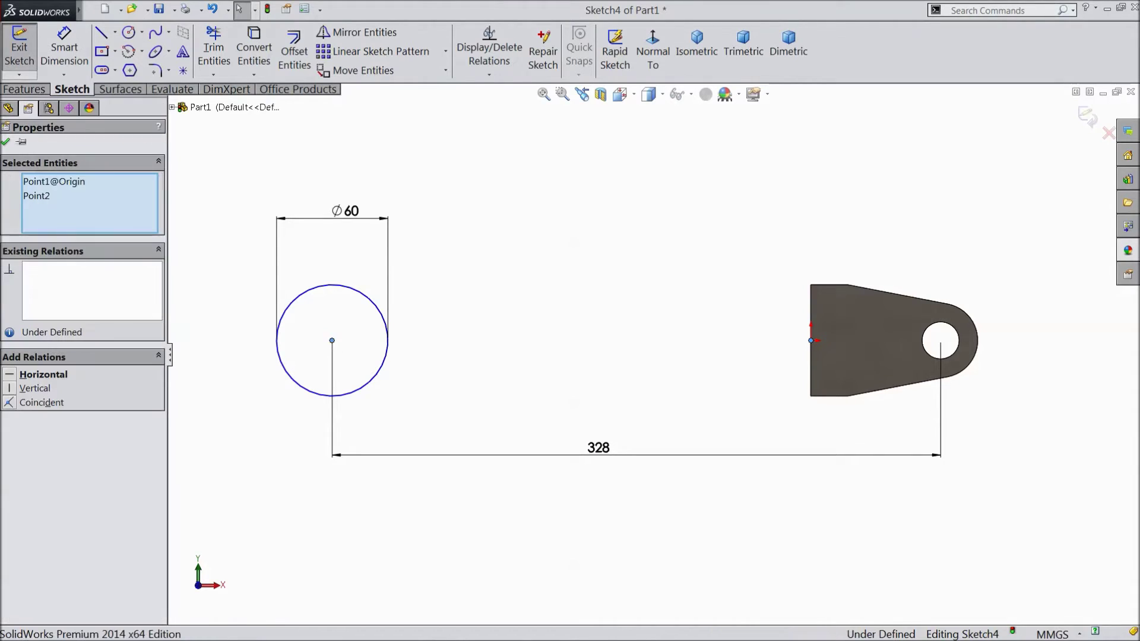
pyautogui.click(370, 297)
pyautogui.click(267, 288)
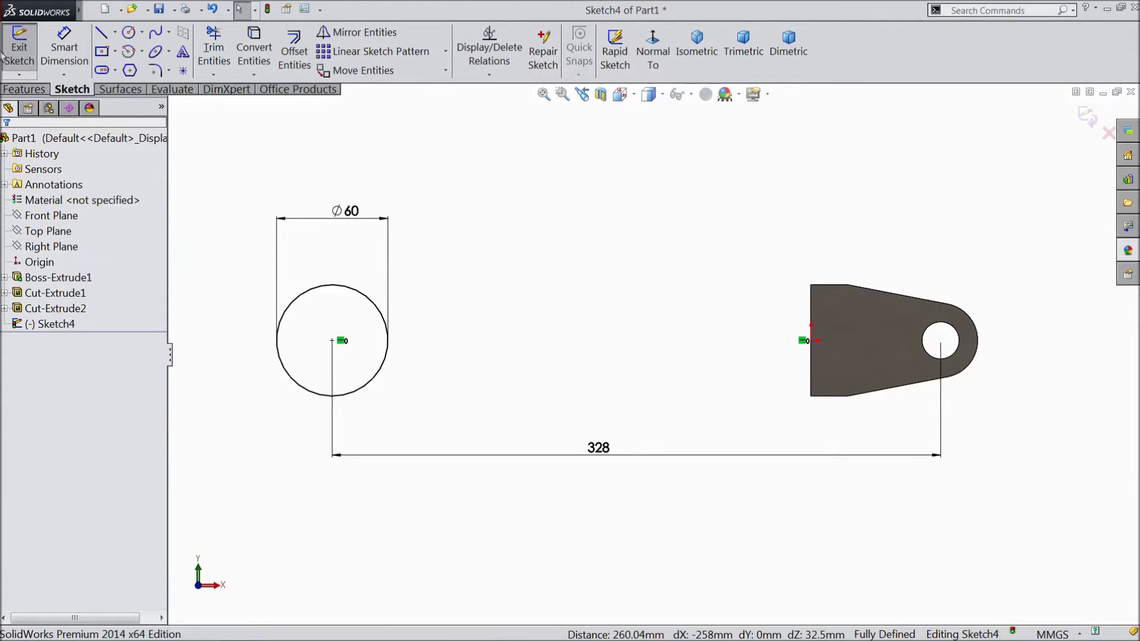
pyautogui.click(25, 90)
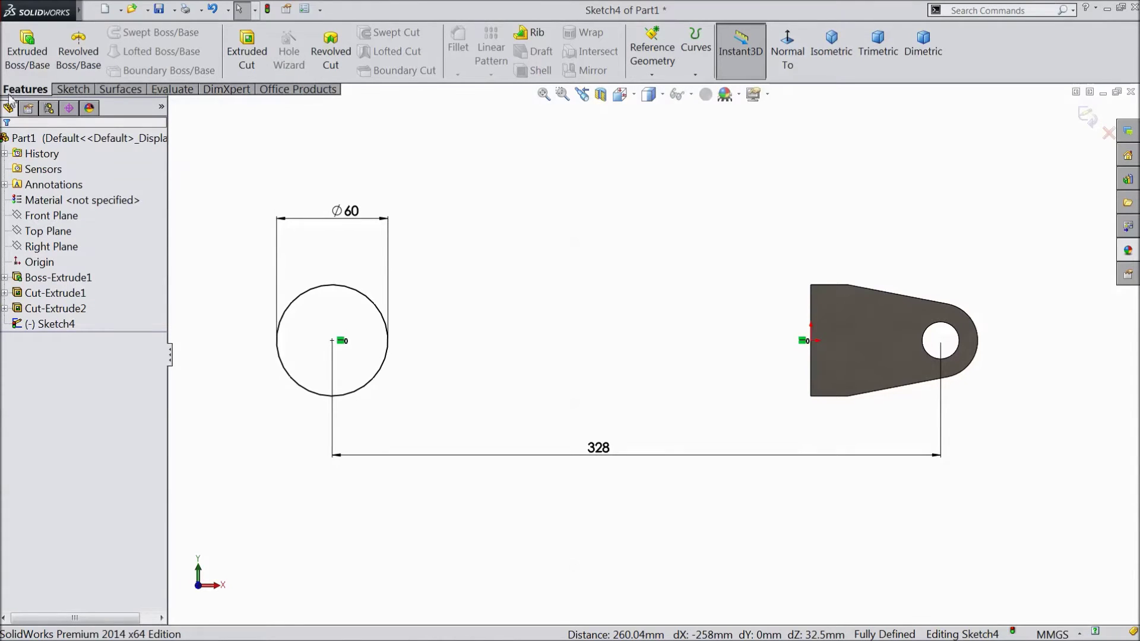
# Start an extruded boss from the circle at a reversed 125 mm offset from the sketch plane
pyautogui.click(27, 51)
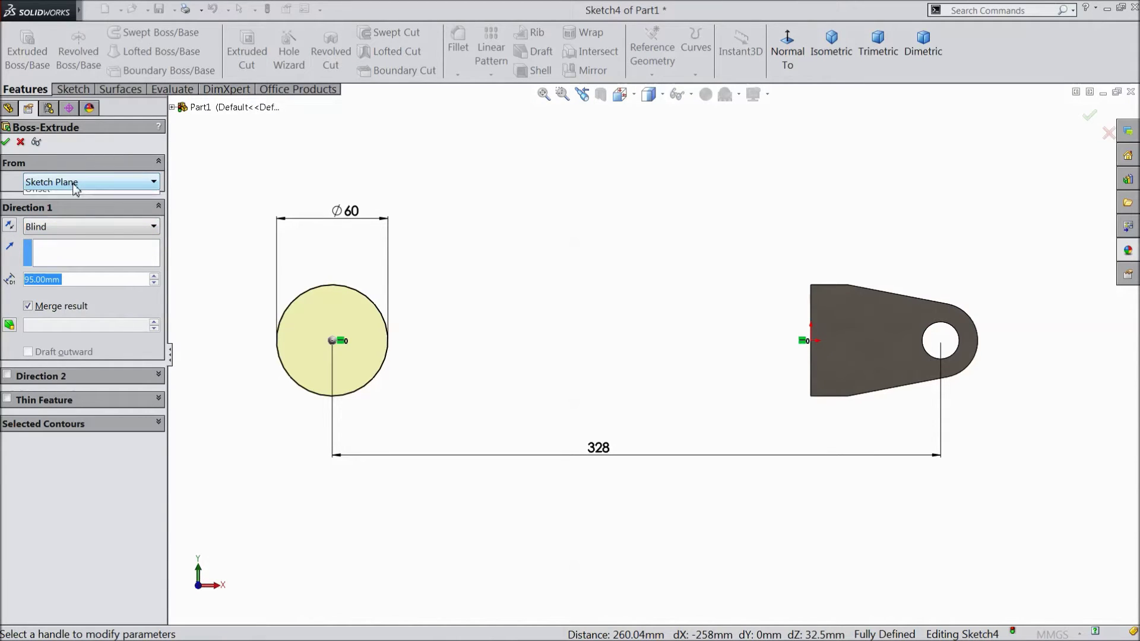
pyautogui.click(47, 235)
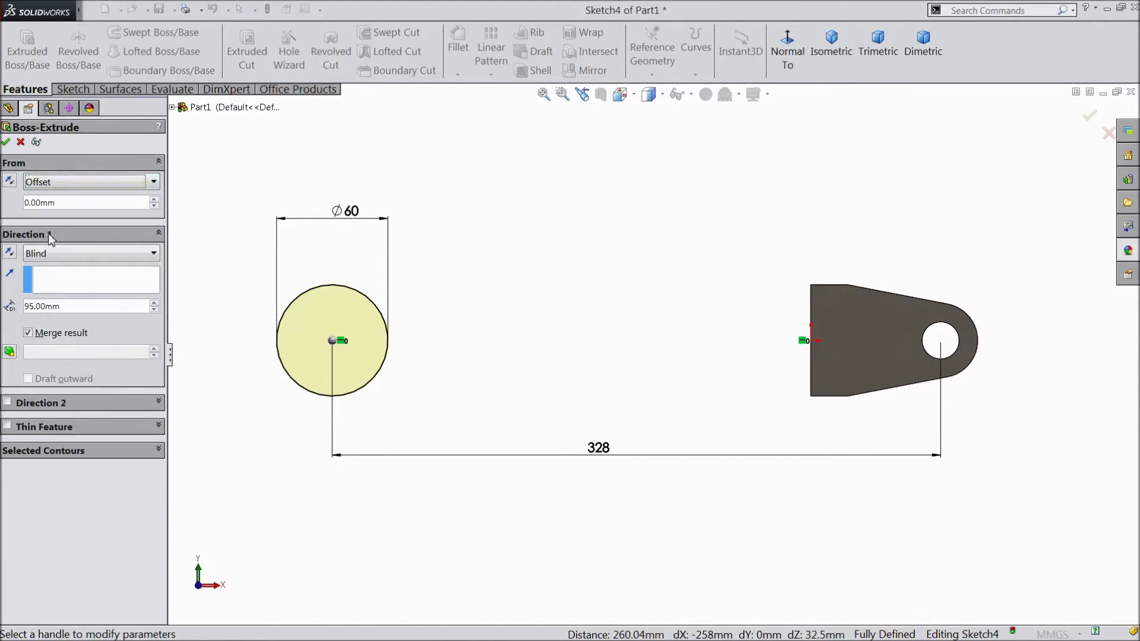
pyautogui.doubleClick(62, 204)
pyautogui.write('125')
pyautogui.press('Return')
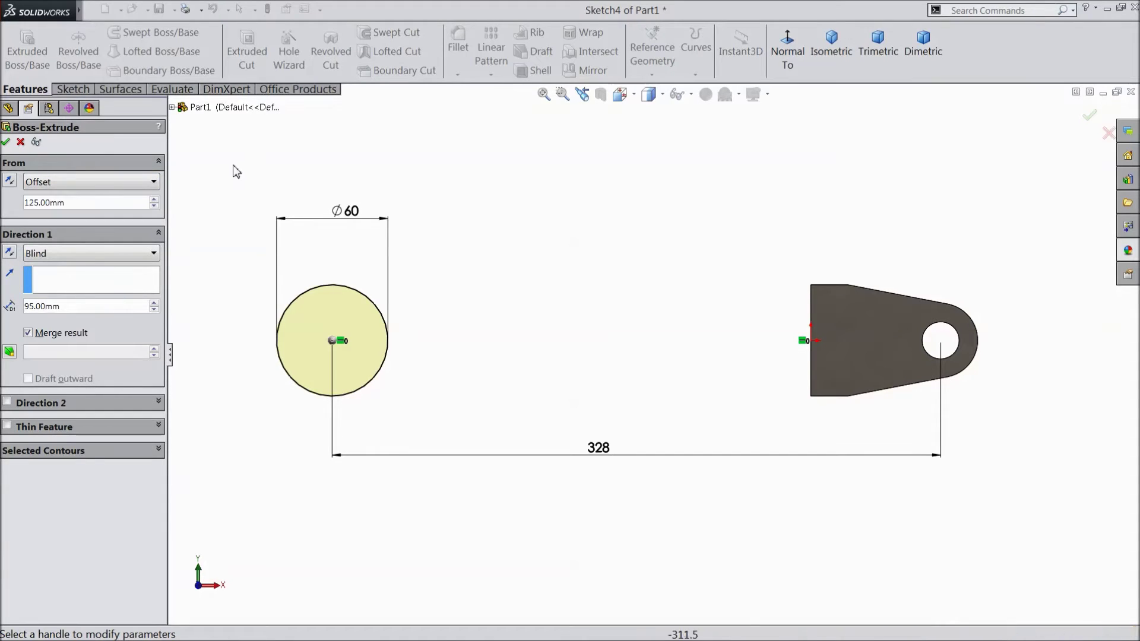
pyautogui.moveTo(244, 191); pyautogui.dragTo(295, 307, button='middle')
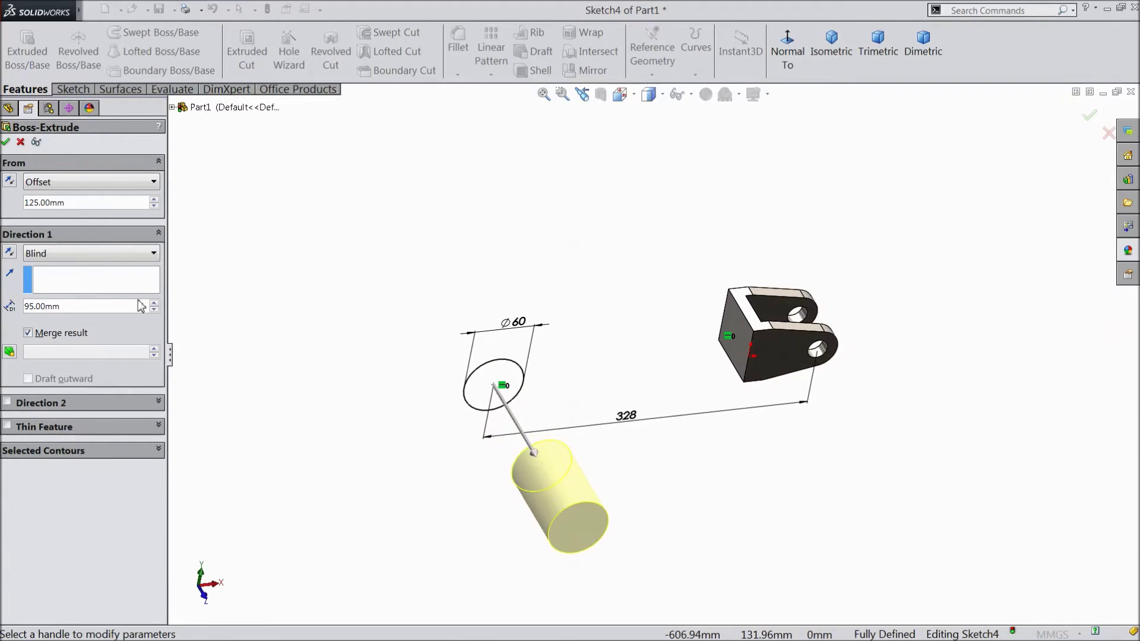
pyautogui.click(11, 182)
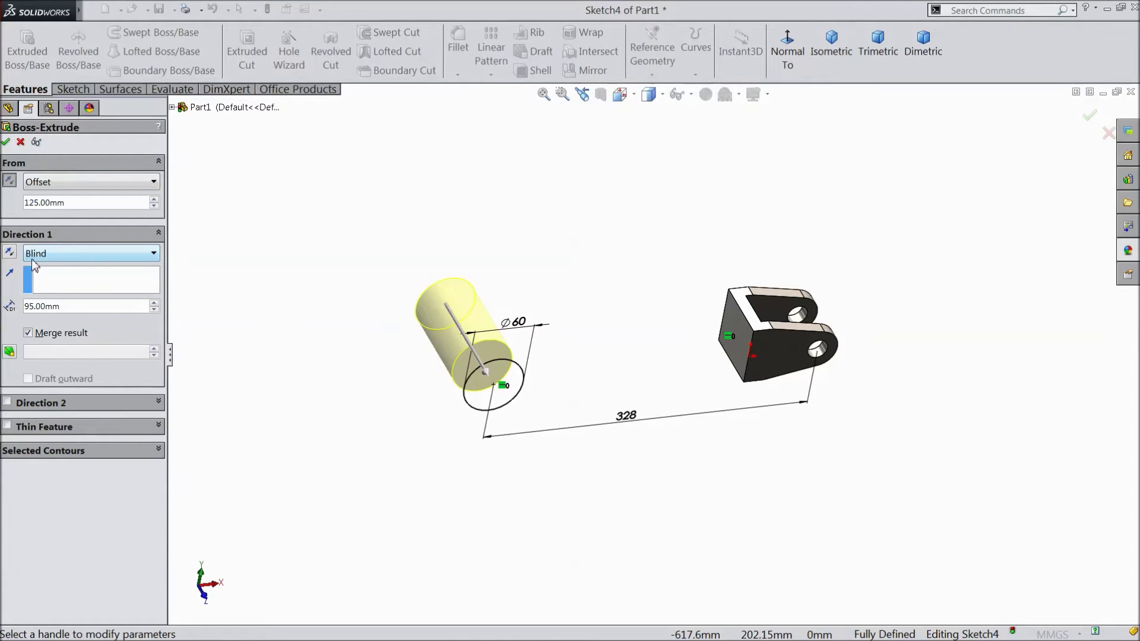
# Extrude it 55 mm in the reversed direction with a 10° outward draft
pyautogui.click(9, 254)
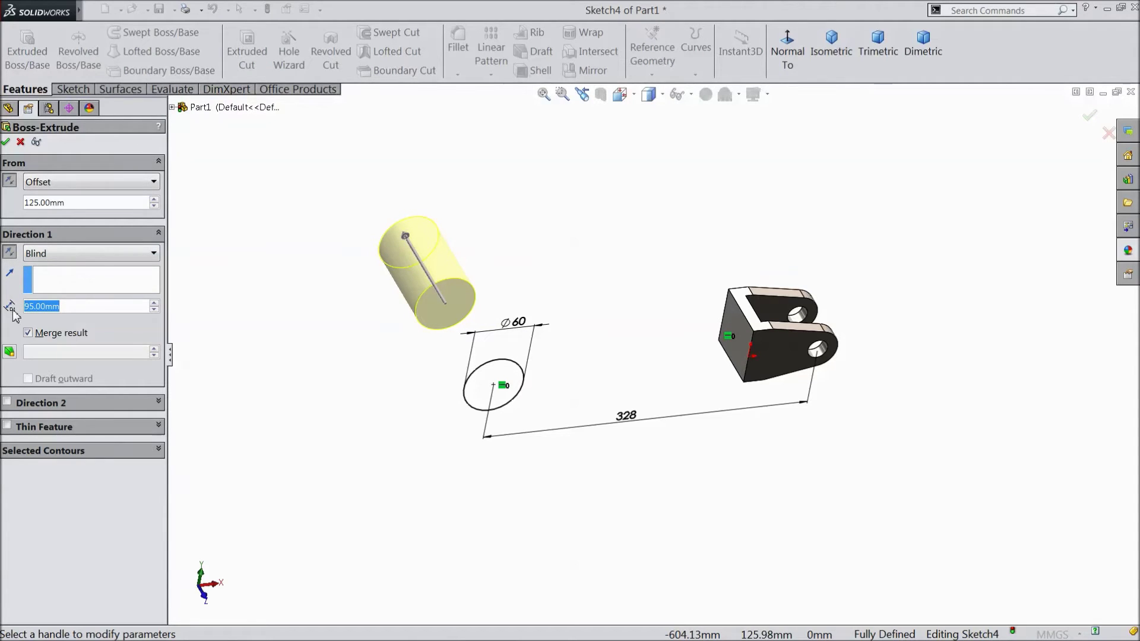
pyautogui.write('55')
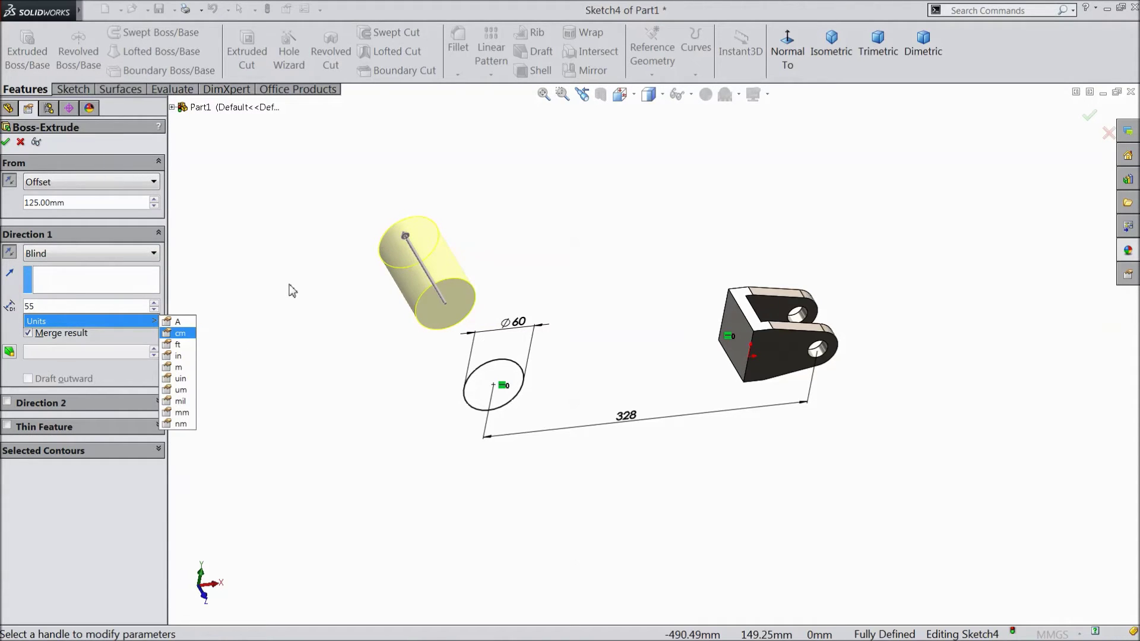
pyautogui.press('Return')
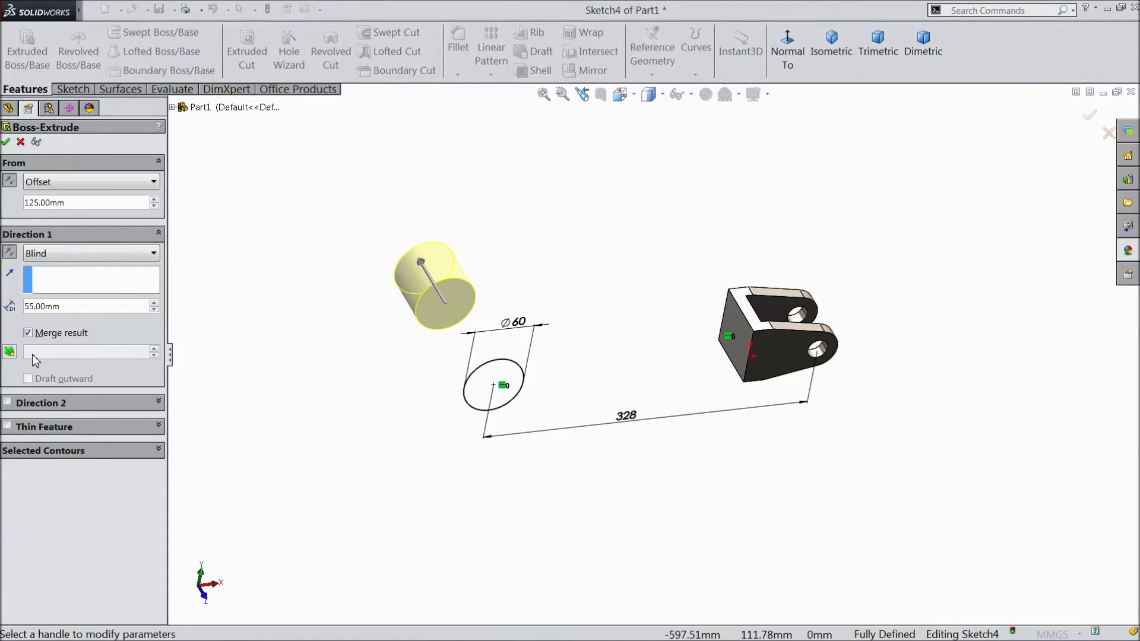
pyautogui.click(9, 352)
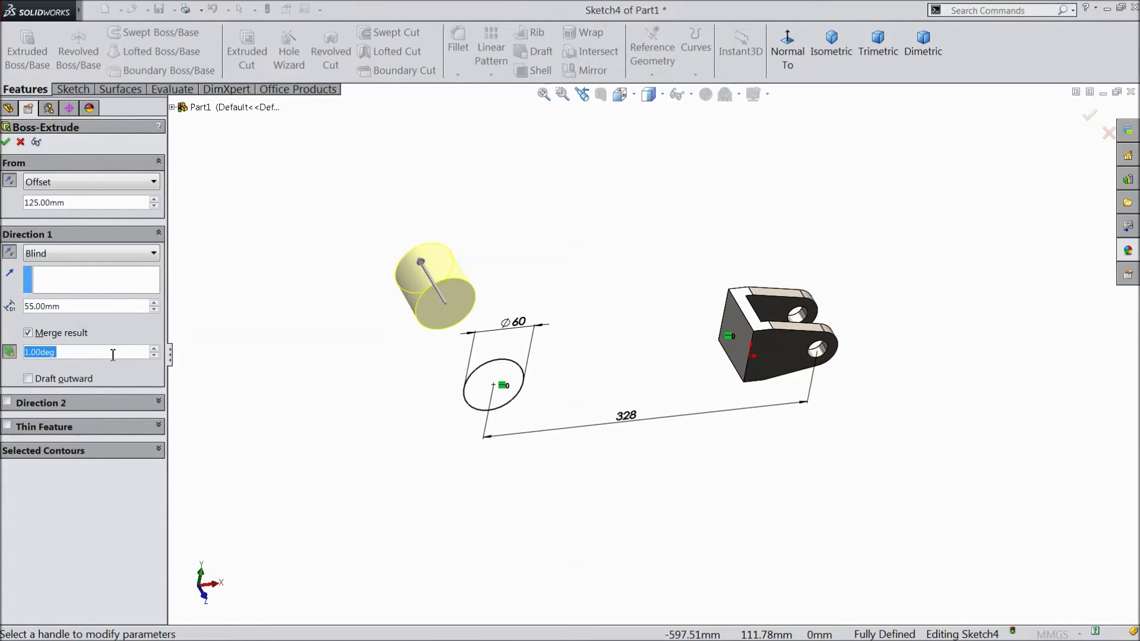
pyautogui.write('10')
pyautogui.press('Return')
pyautogui.moveTo(303, 336); pyautogui.dragTo(321, 394, button='middle')
pyautogui.scroll(-3, 590, 374)
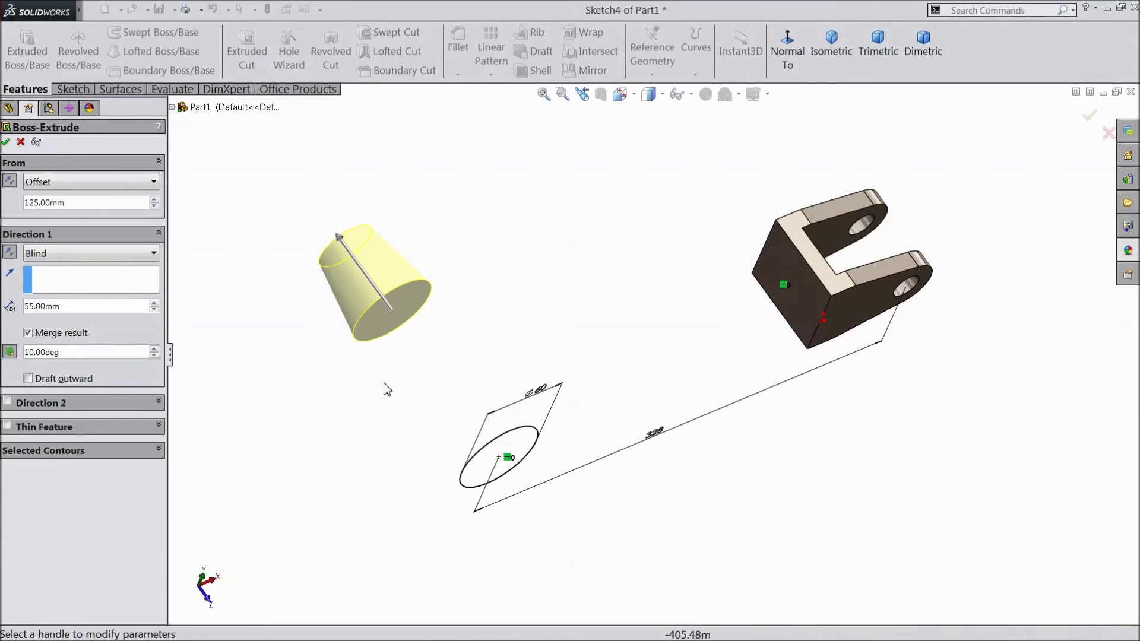
pyautogui.click(34, 380)
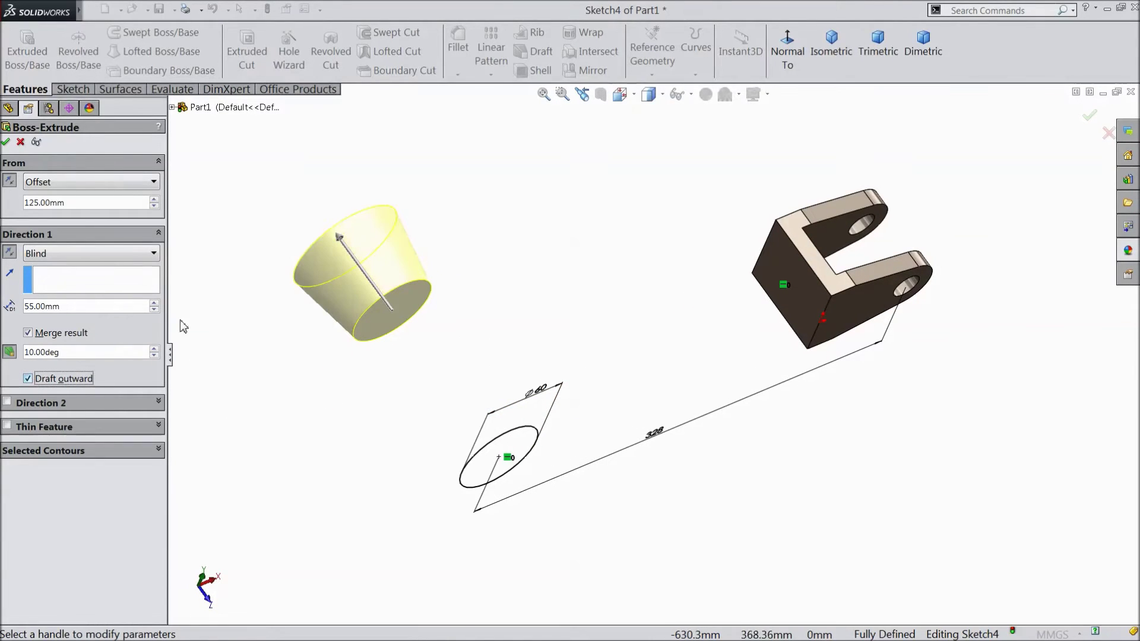
pyautogui.click(6, 141)
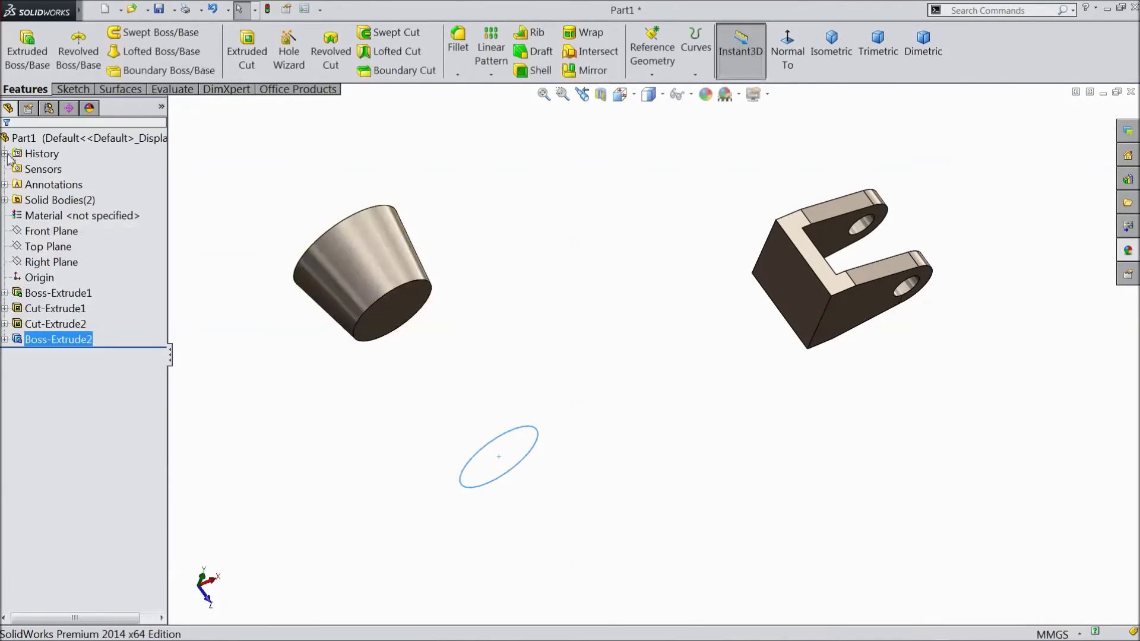
# Start a new sketch on the clevis's square back face, viewed normal to it
pyautogui.click(799, 297)
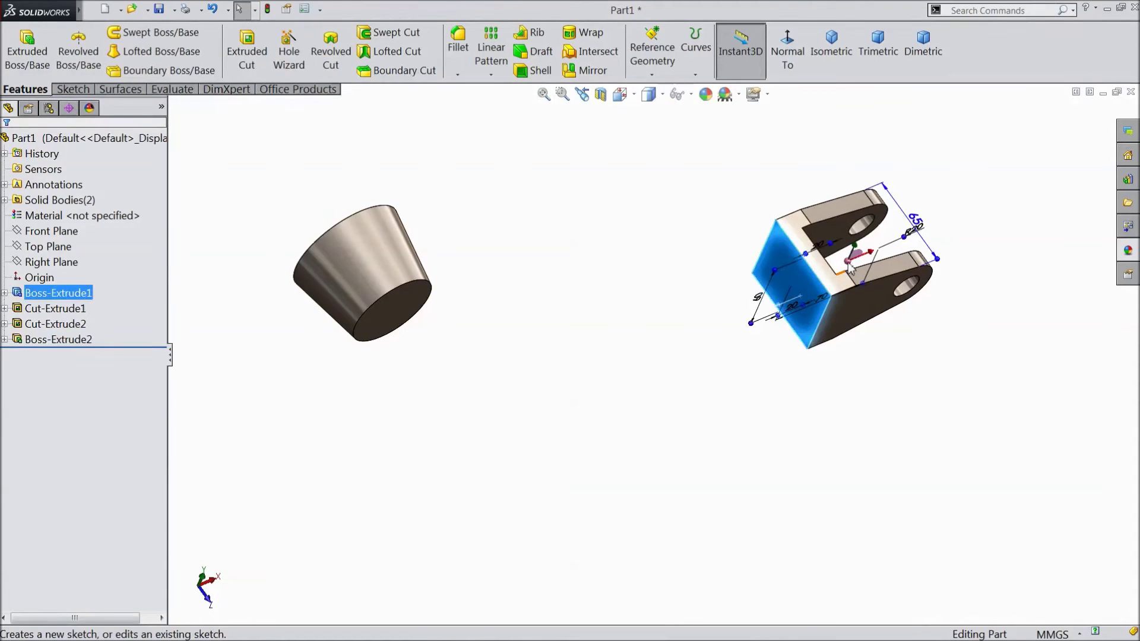
pyautogui.click(816, 279)
pyautogui.click(653, 50)
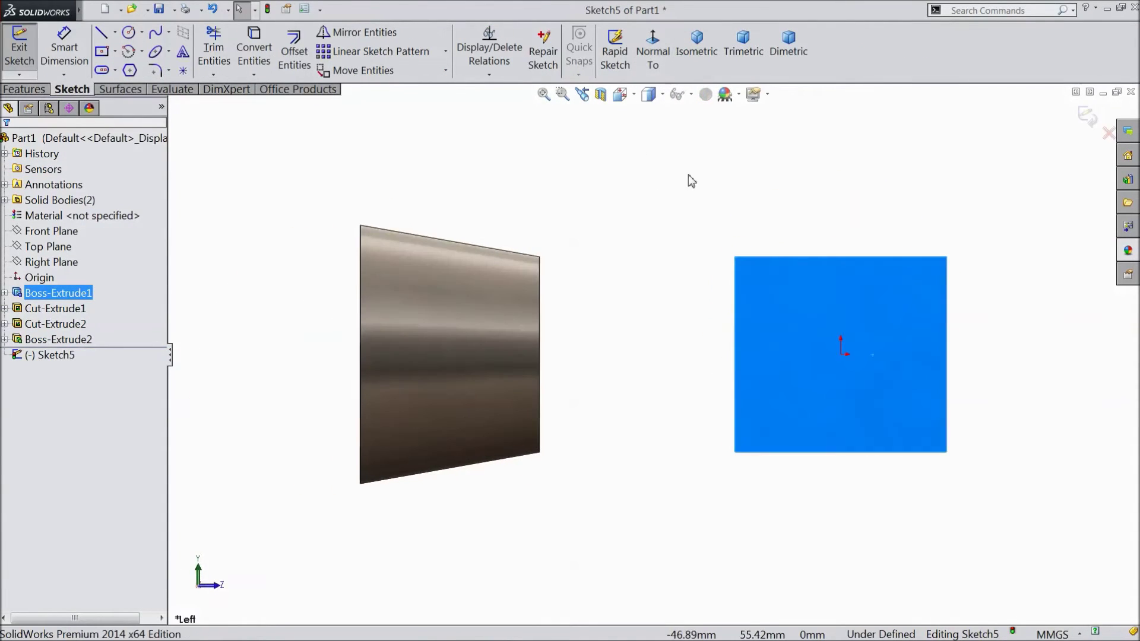
# Draw a vertical centre-point straight slot on the left body and begin dimensioning its length
pyautogui.click(117, 70)
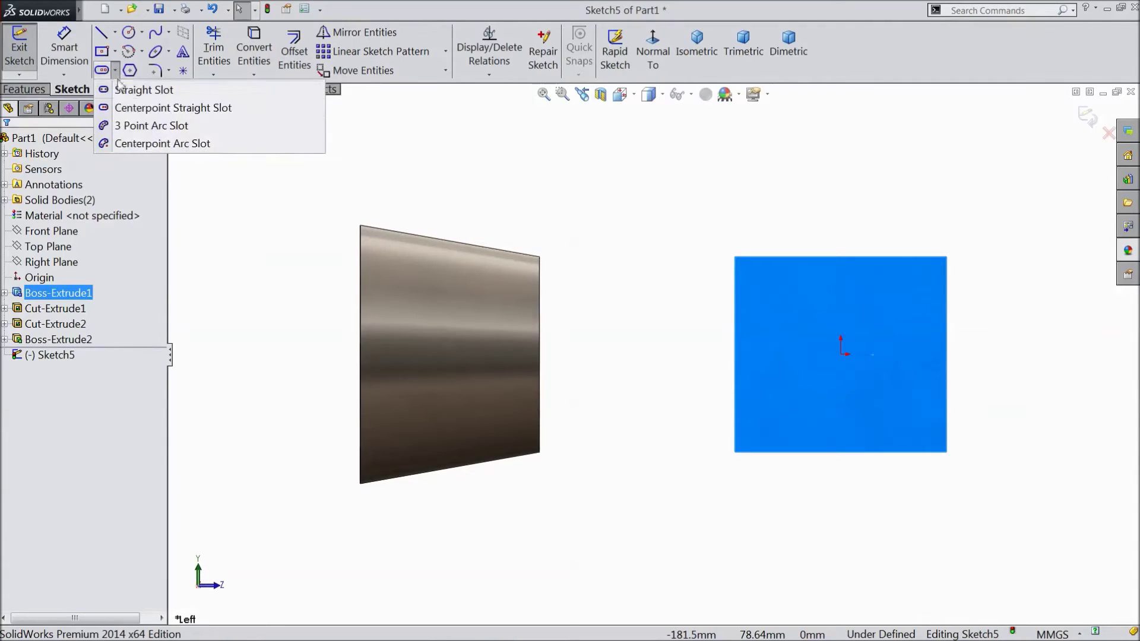
pyautogui.click(126, 108)
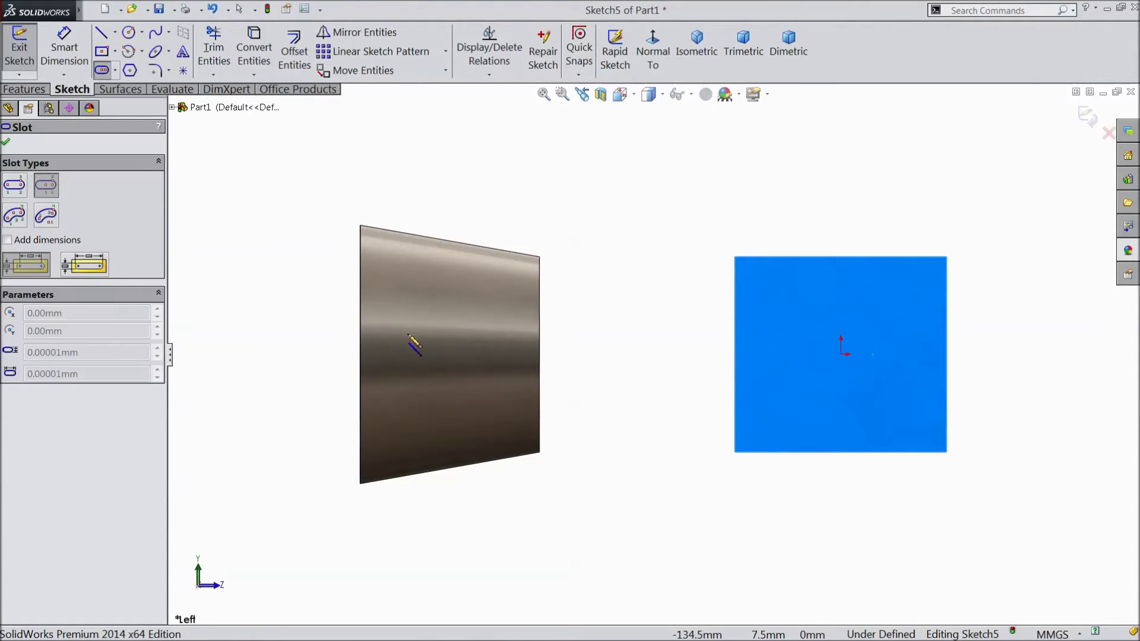
pyautogui.click(447, 356)
pyautogui.click(447, 217)
pyautogui.click(402, 193)
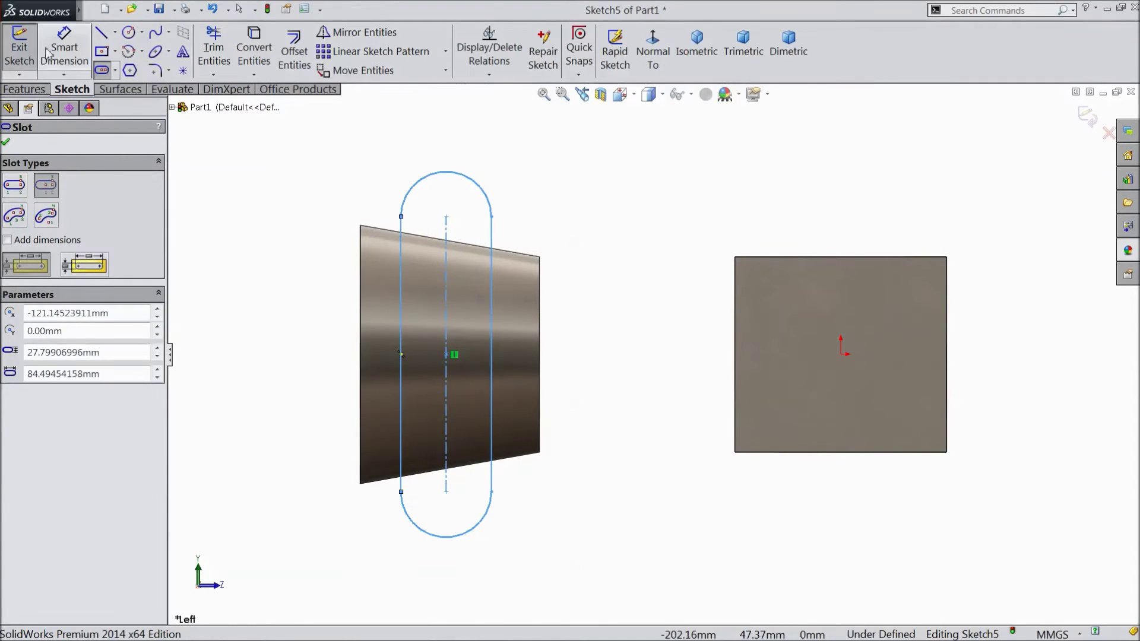
pyautogui.click(64, 48)
pyautogui.click(448, 304)
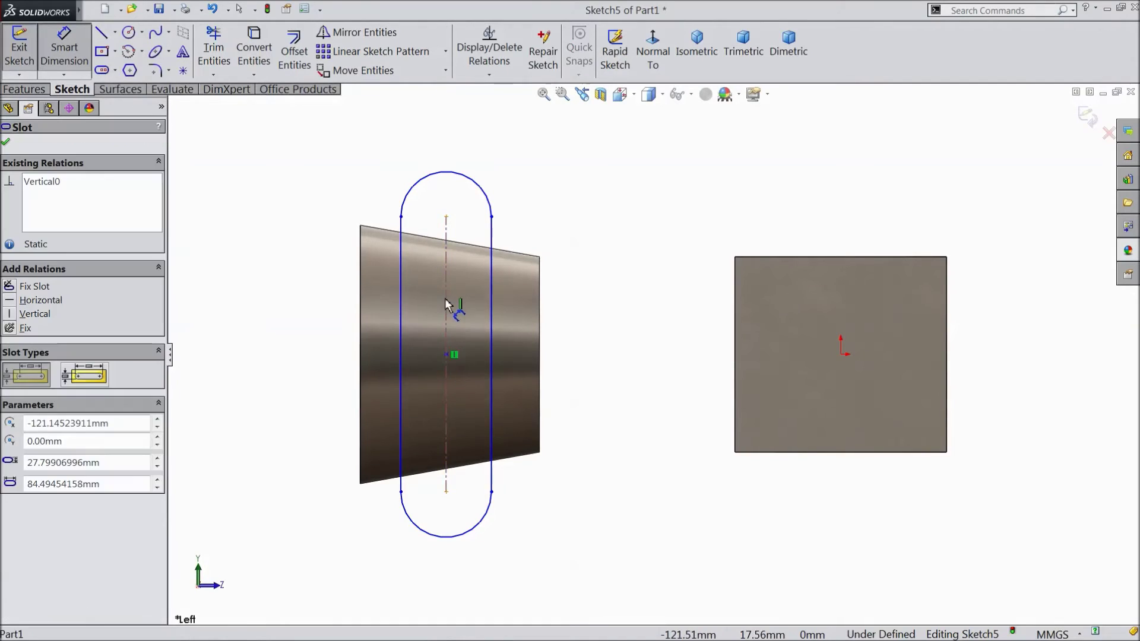
pyautogui.click(309, 353)
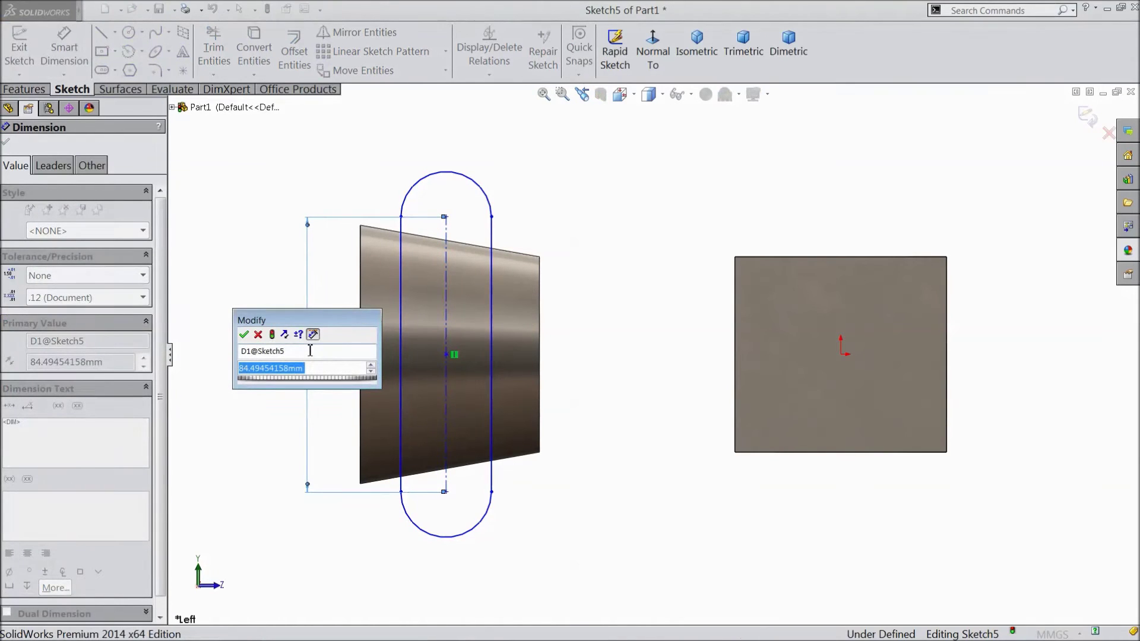
# Set the slot length to 40 mm and its end radius to R14
pyautogui.write('40')
pyautogui.click(243, 334)
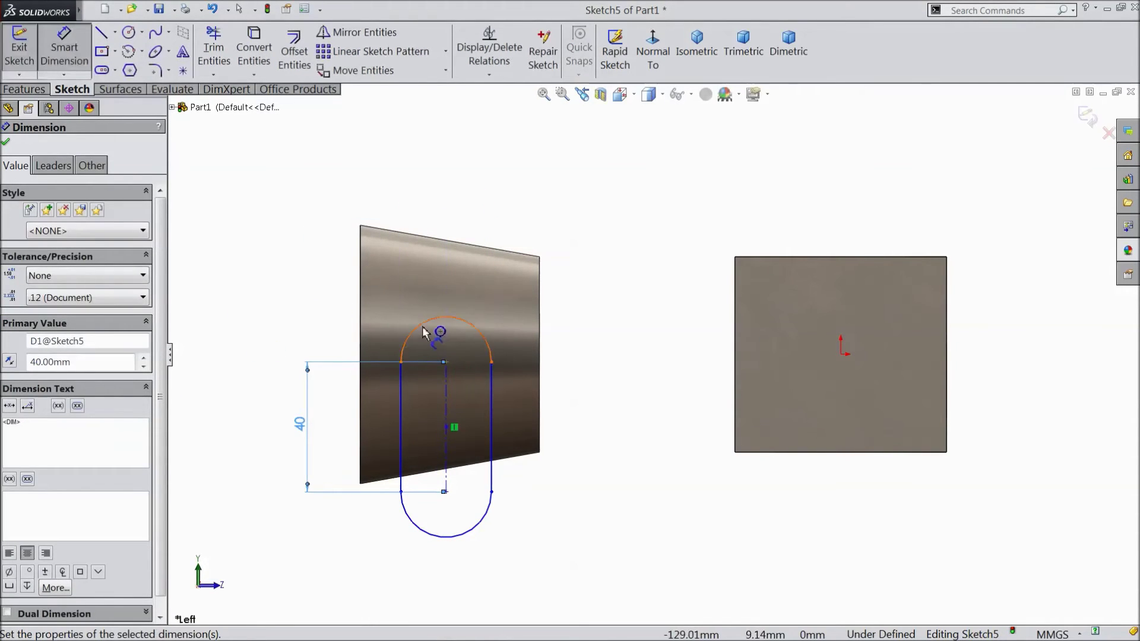
pyautogui.click(455, 318)
pyautogui.click(509, 190)
pyautogui.write('14')
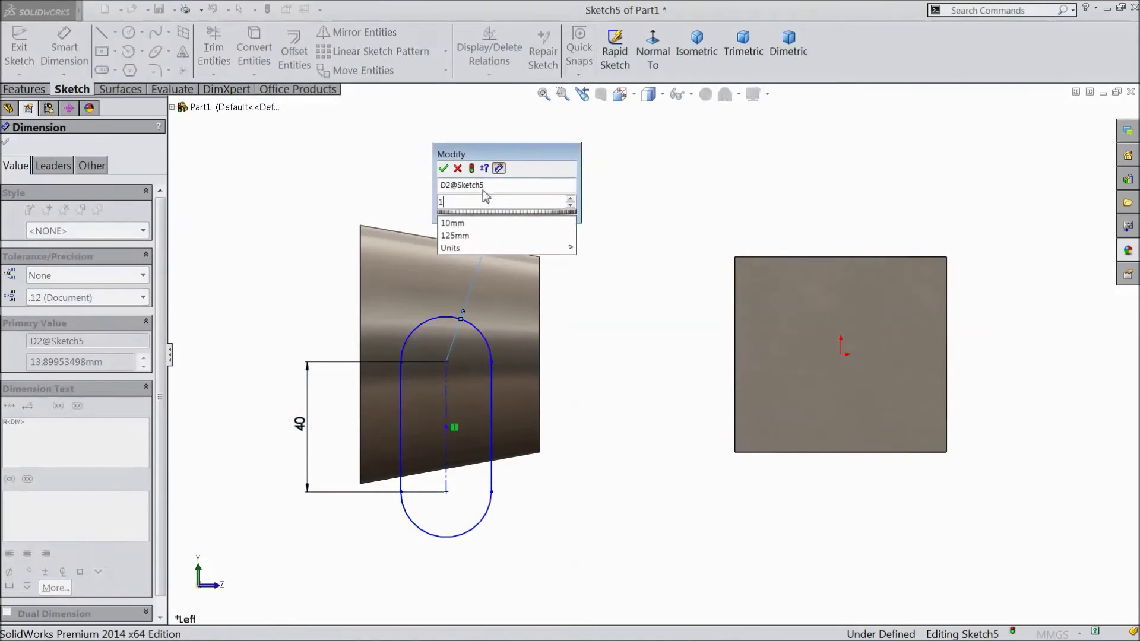
pyautogui.press('Return')
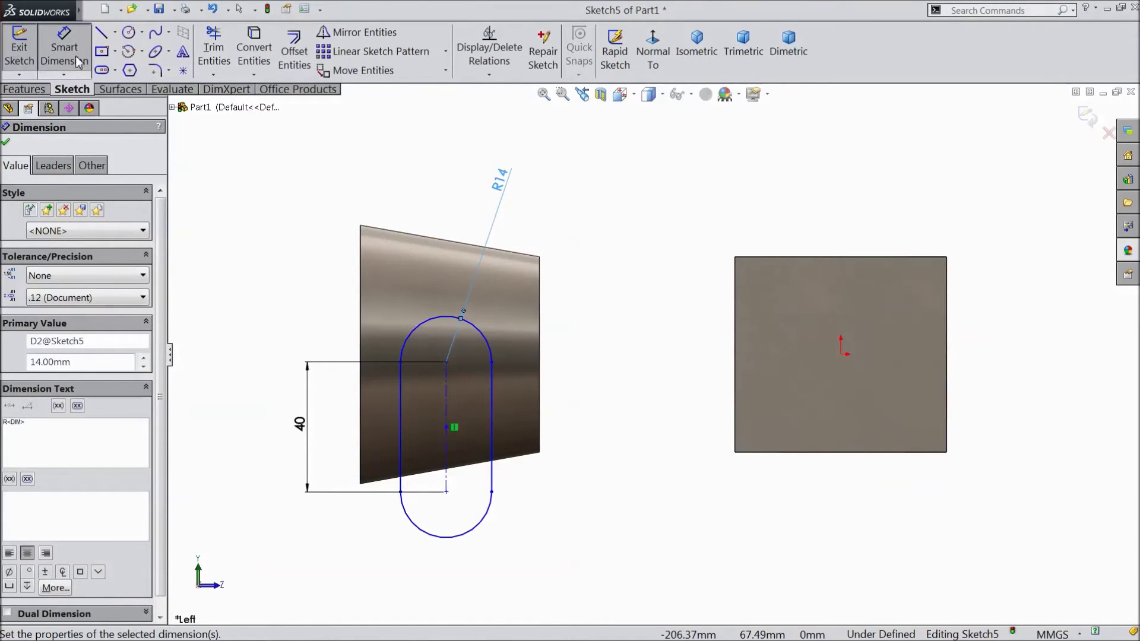
# Make the slot centre horizontal with the sketch origin
pyautogui.click(77, 63)
pyautogui.click(447, 427)
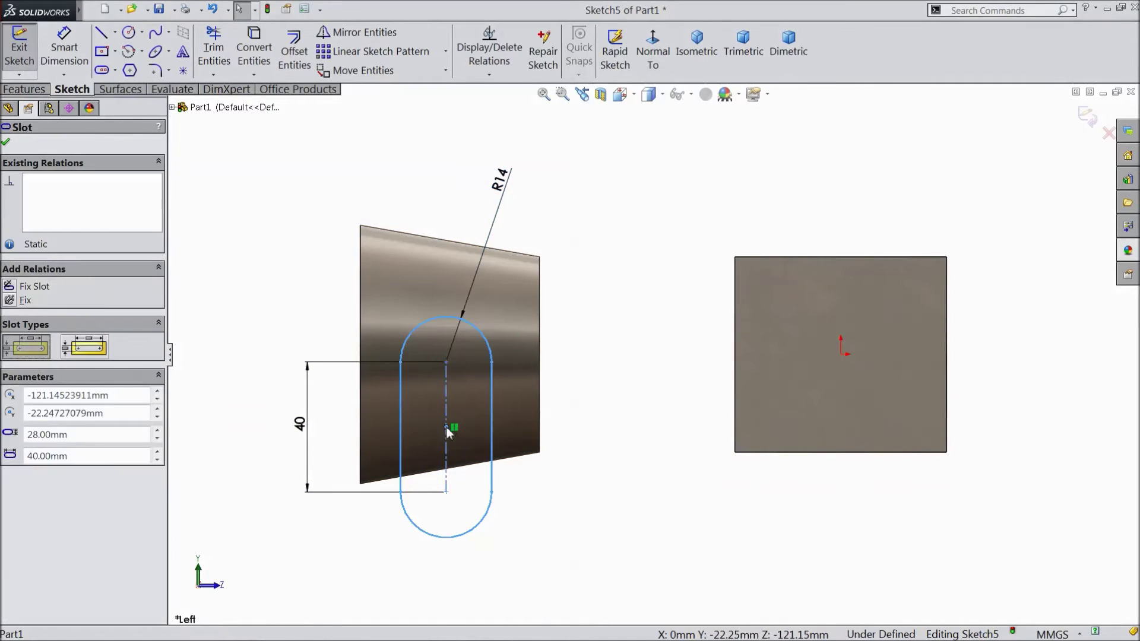
pyautogui.keyDown('ctrl'); pyautogui.click(841, 355); pyautogui.keyUp('ctrl')
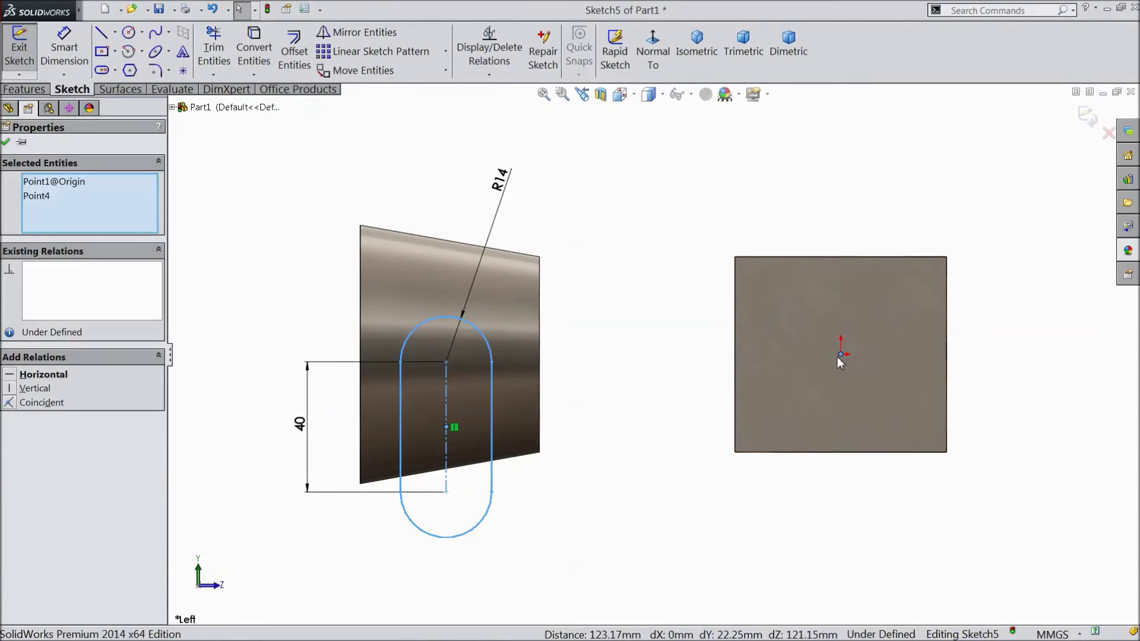
pyautogui.click(871, 305)
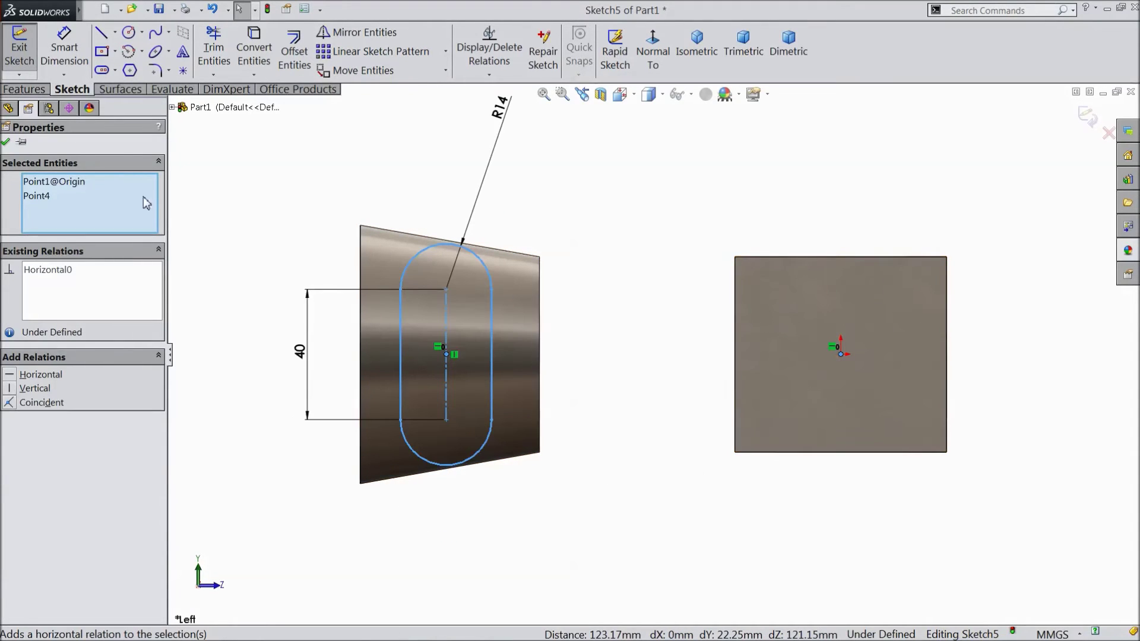
# Dimension the slot 26 mm from the body's right edge and confirm it is fully defined
pyautogui.click(67, 74)
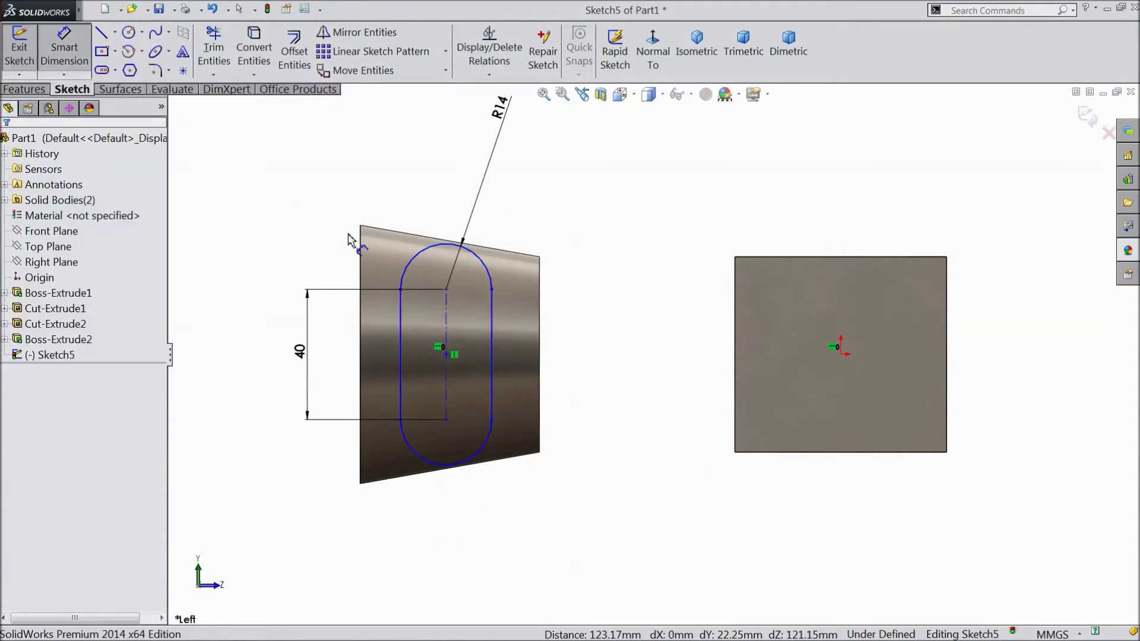
pyautogui.click(539, 389)
pyautogui.click(447, 386)
pyautogui.click(498, 525)
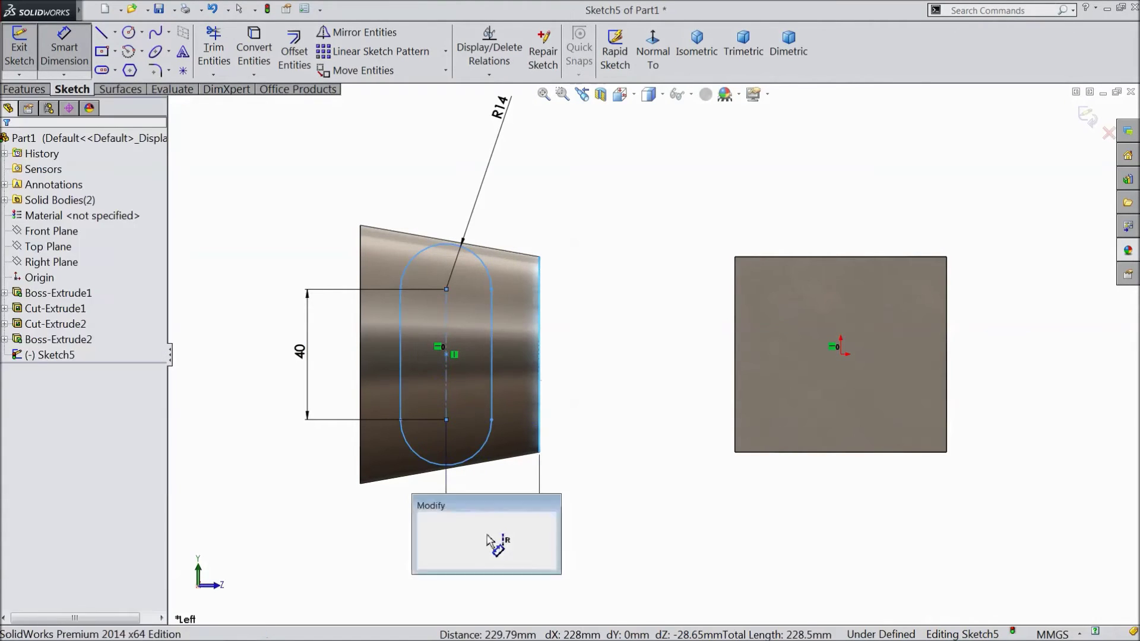
pyautogui.write('26')
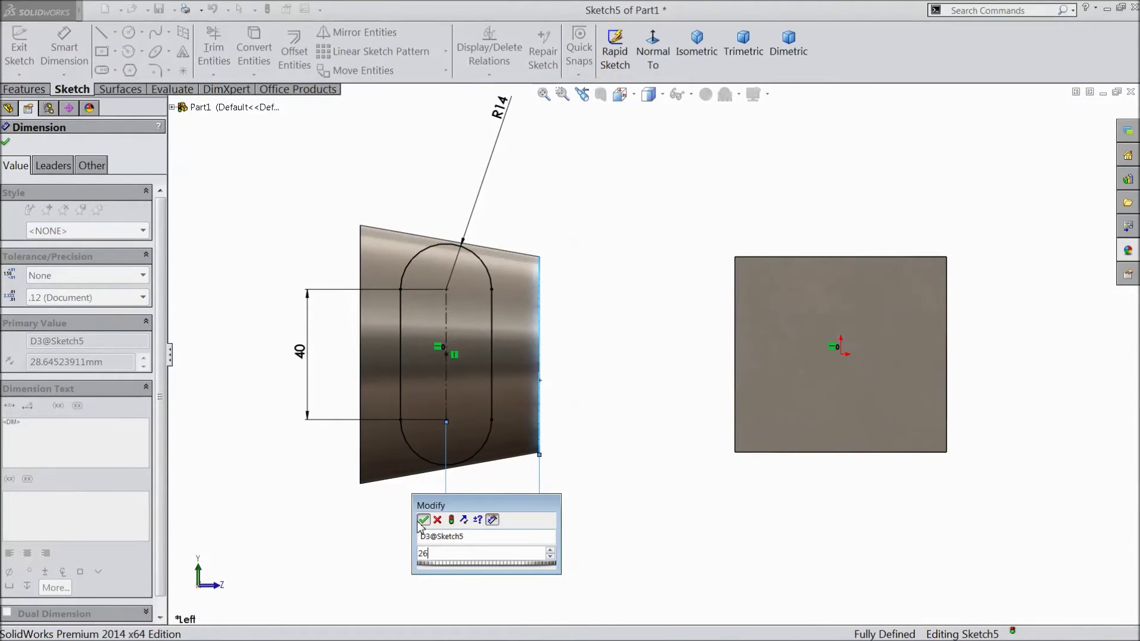
pyautogui.click(423, 520)
pyautogui.click(64, 55)
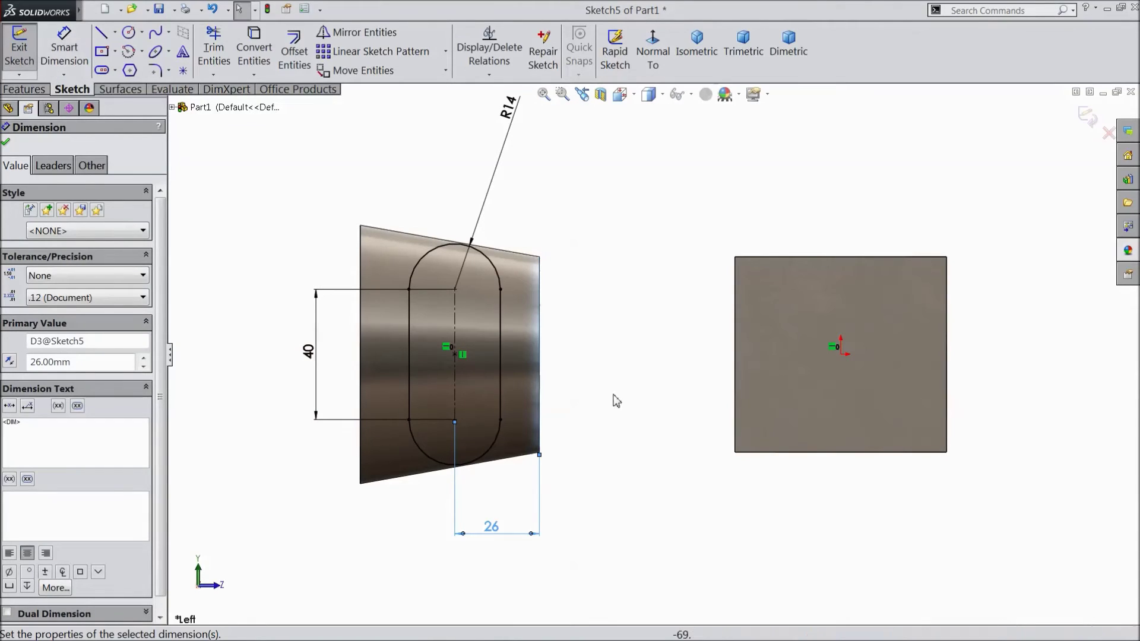
pyautogui.click(501, 373)
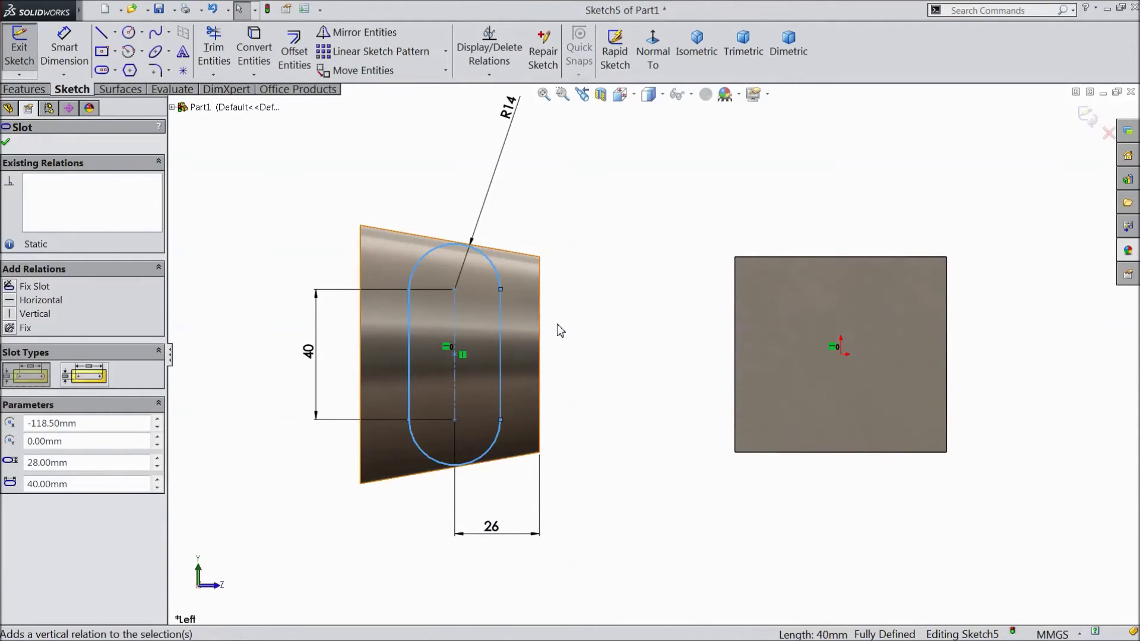
pyautogui.click(12, 145)
pyautogui.press('f')
pyautogui.moveTo(303, 272)
pyautogui.mouseDown(button='middle')
pyautogui.moveTo(326, 300)
pyautogui.moveTo(292, 301)
pyautogui.moveTo(410, 323)
pyautogui.moveTo(447, 443)
pyautogui.moveTo(453, 313)
pyautogui.moveTo(400, 393)
pyautogui.moveTo(414, 426)
pyautogui.mouseUp(button='middle')
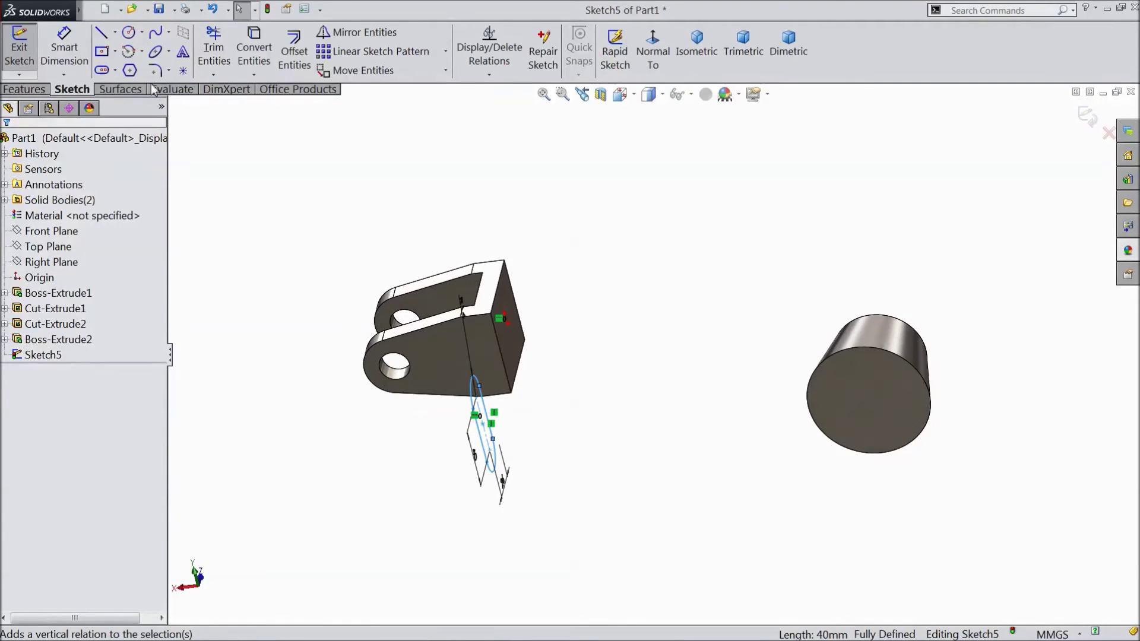
# Start an extruded boss from the slot sketch, beginning at the cylinder's face
pyautogui.click(24, 89)
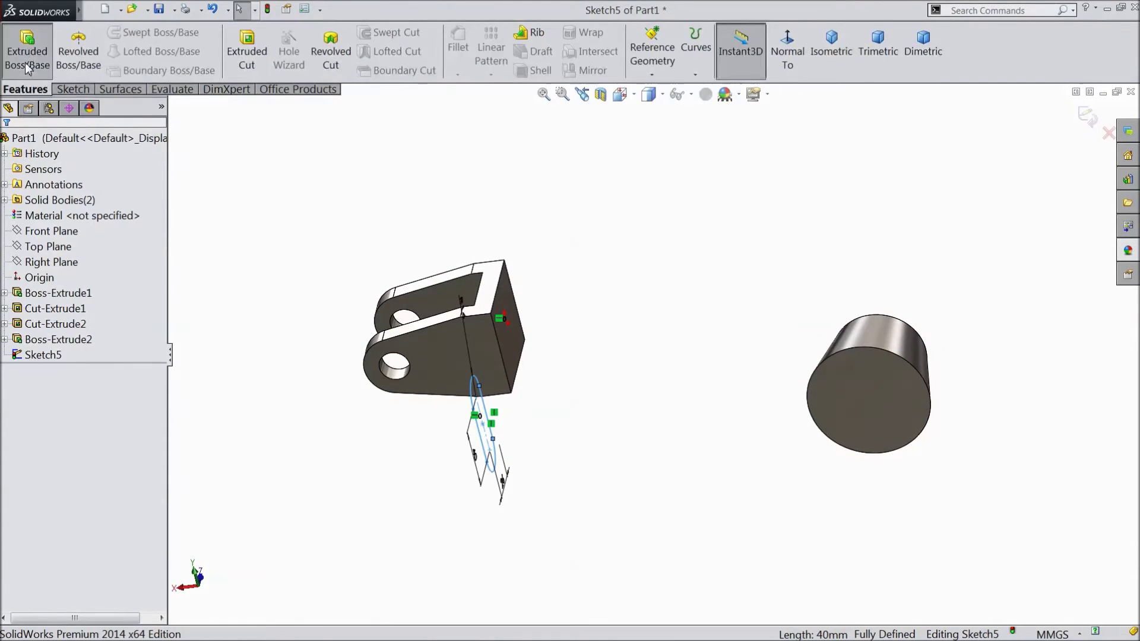
pyautogui.click(27, 52)
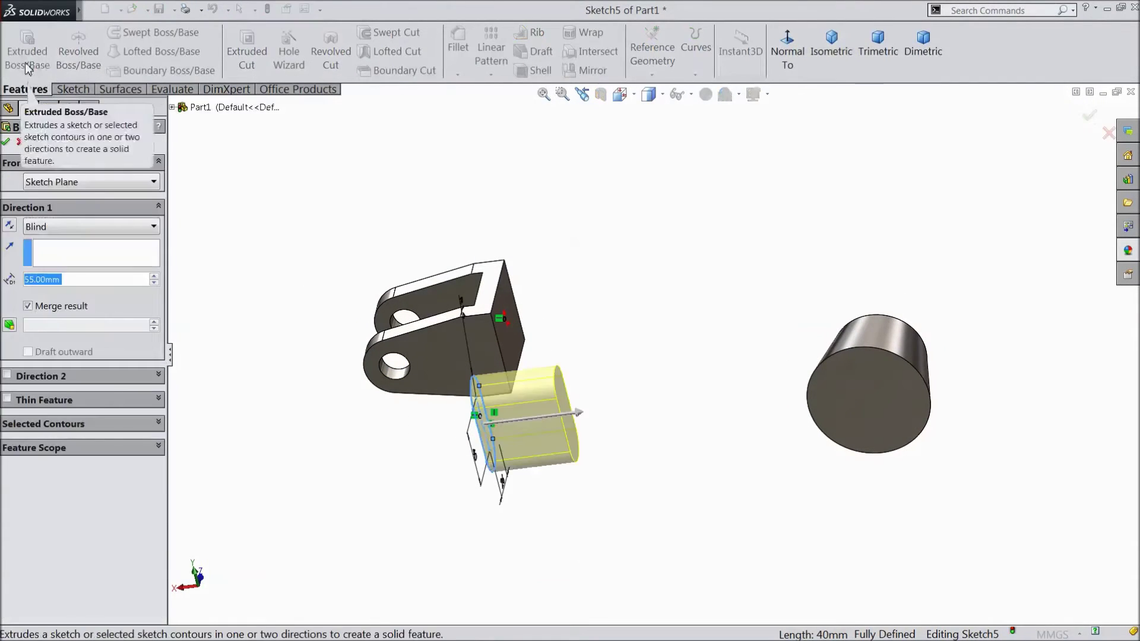
pyautogui.click(74, 182)
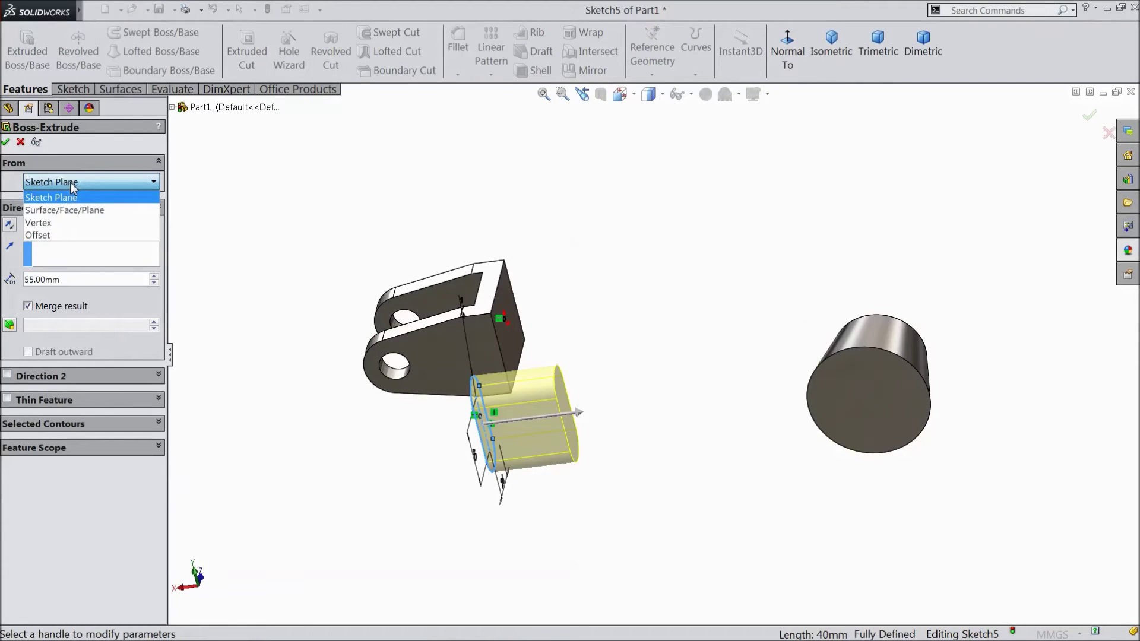
pyautogui.click(77, 211)
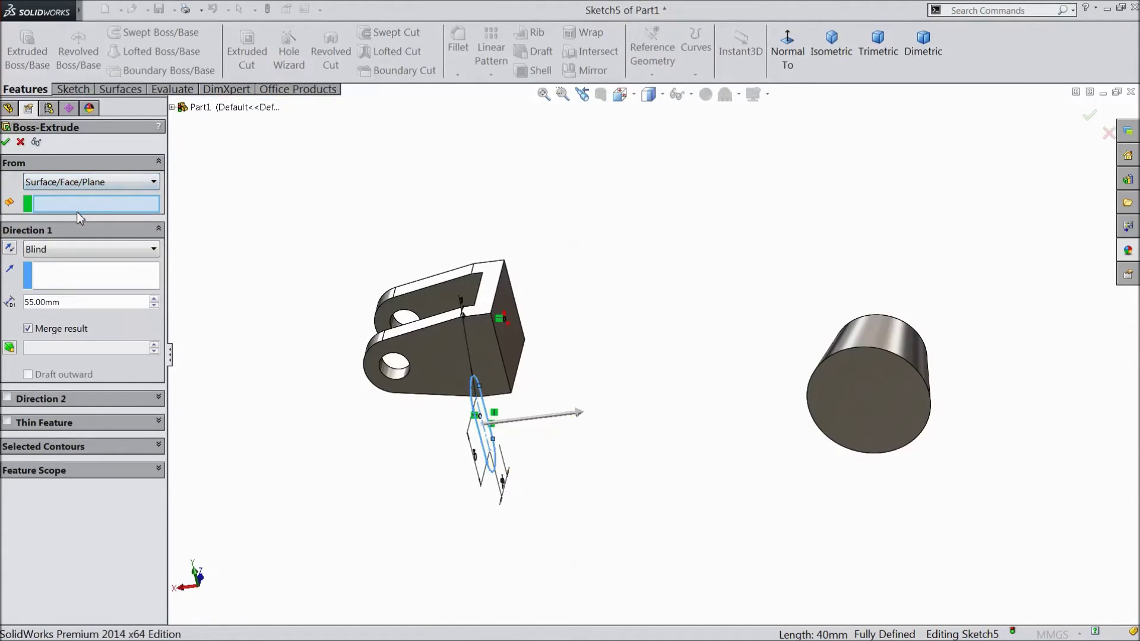
pyautogui.click(868, 345)
pyautogui.moveTo(794, 339); pyautogui.dragTo(709, 142, button='middle')
pyautogui.moveTo(738, 344)
pyautogui.mouseDown(button='middle')
pyautogui.moveTo(716, 235)
pyautogui.moveTo(695, 233)
pyautogui.mouseUp(button='middle')
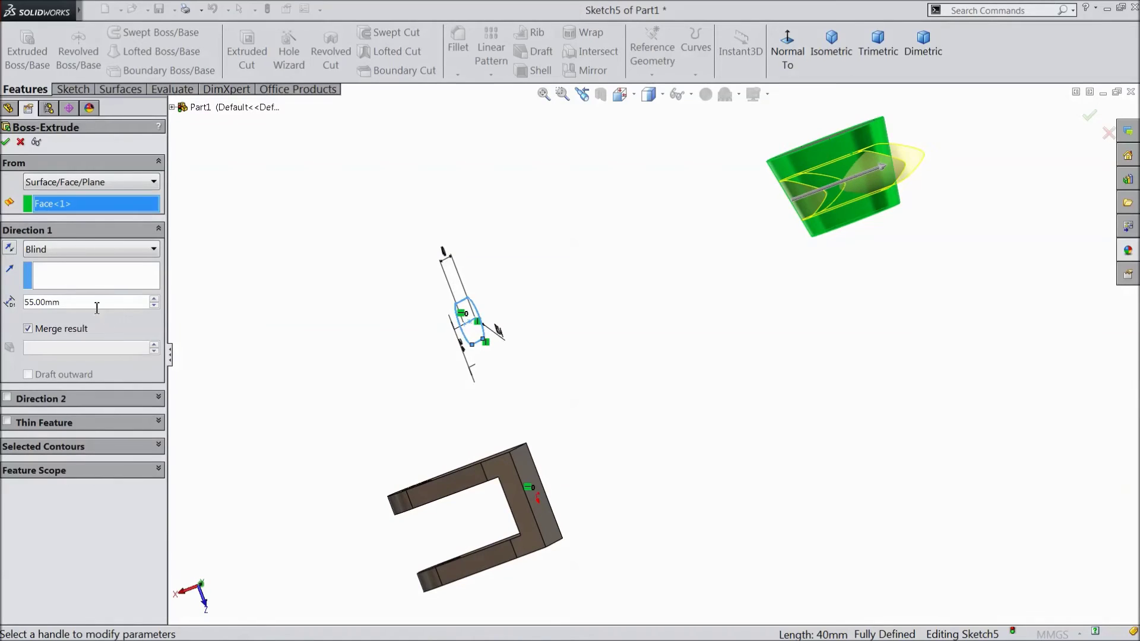
# End the extrusion 200 mm offset from the bracket's end face to create Boss-Extrude3
pyautogui.click(73, 251)
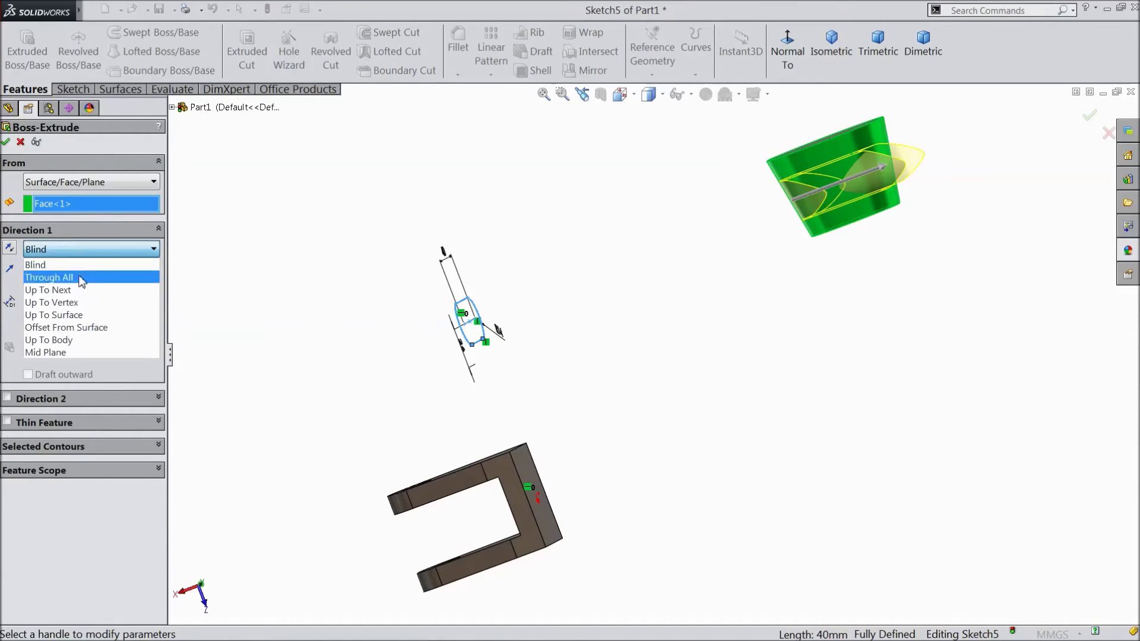
pyautogui.click(92, 331)
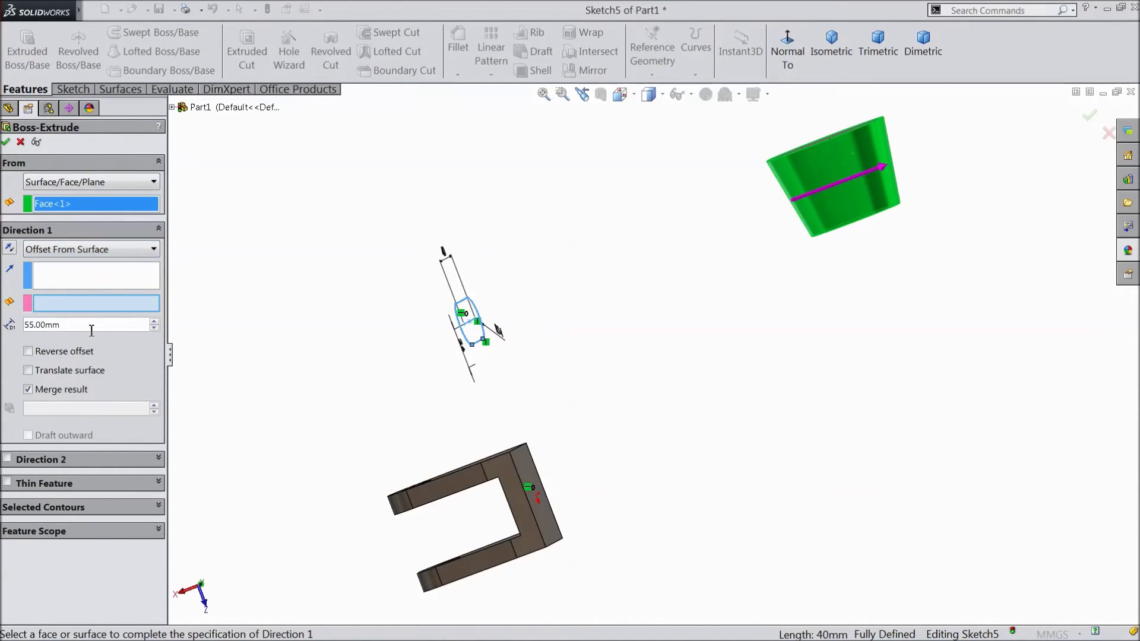
pyautogui.click(539, 510)
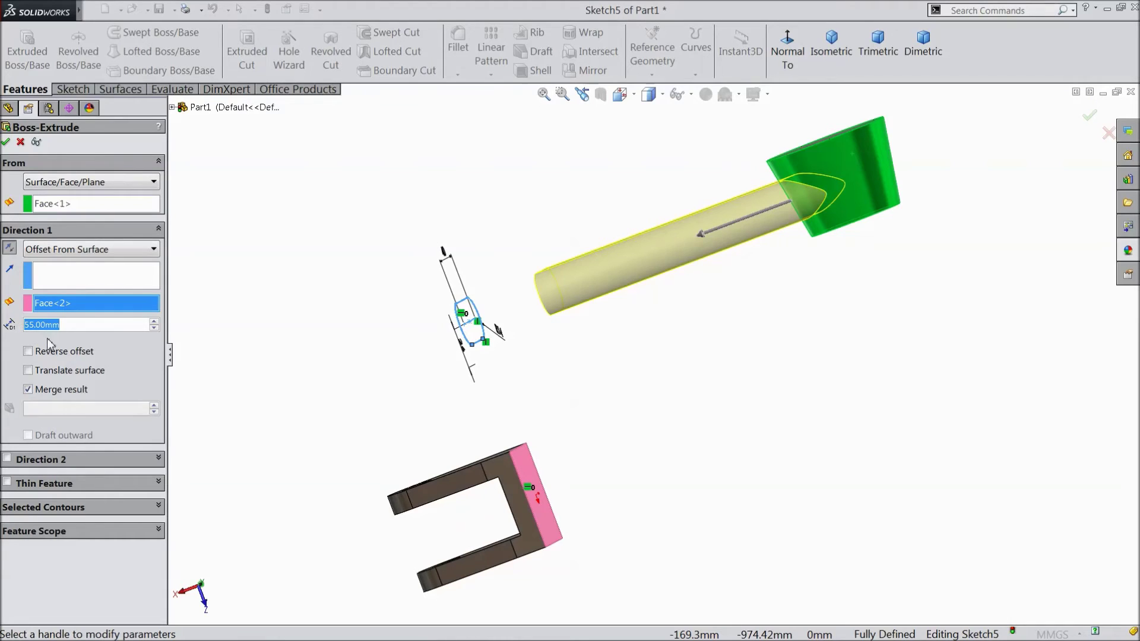
pyautogui.write('200')
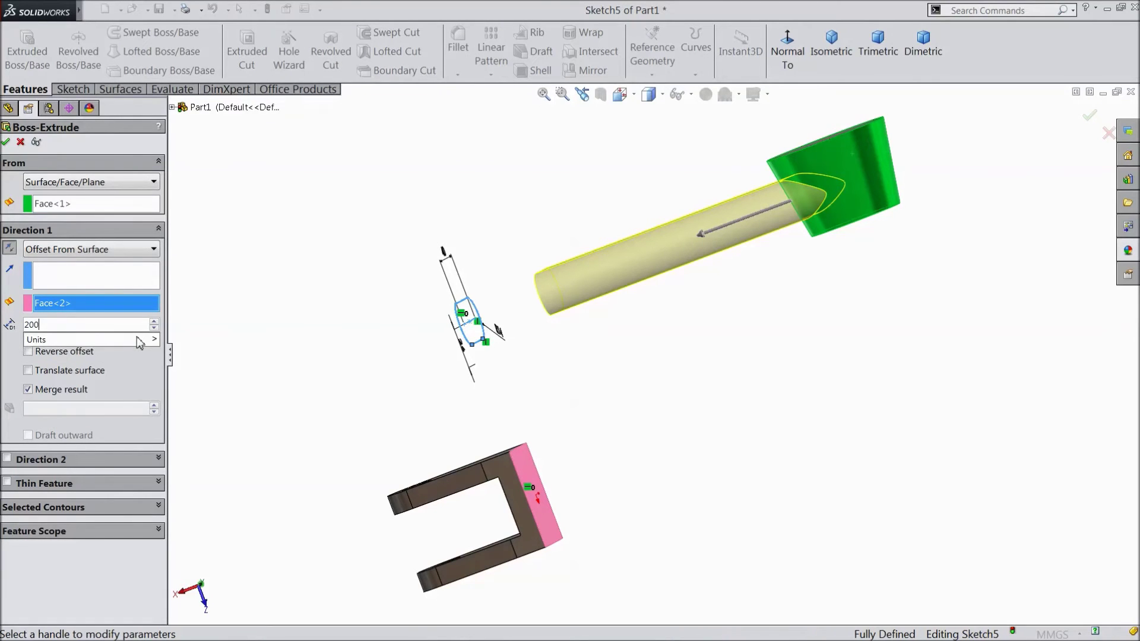
pyautogui.press('Return')
pyautogui.moveTo(321, 341); pyautogui.dragTo(328, 390, button='middle')
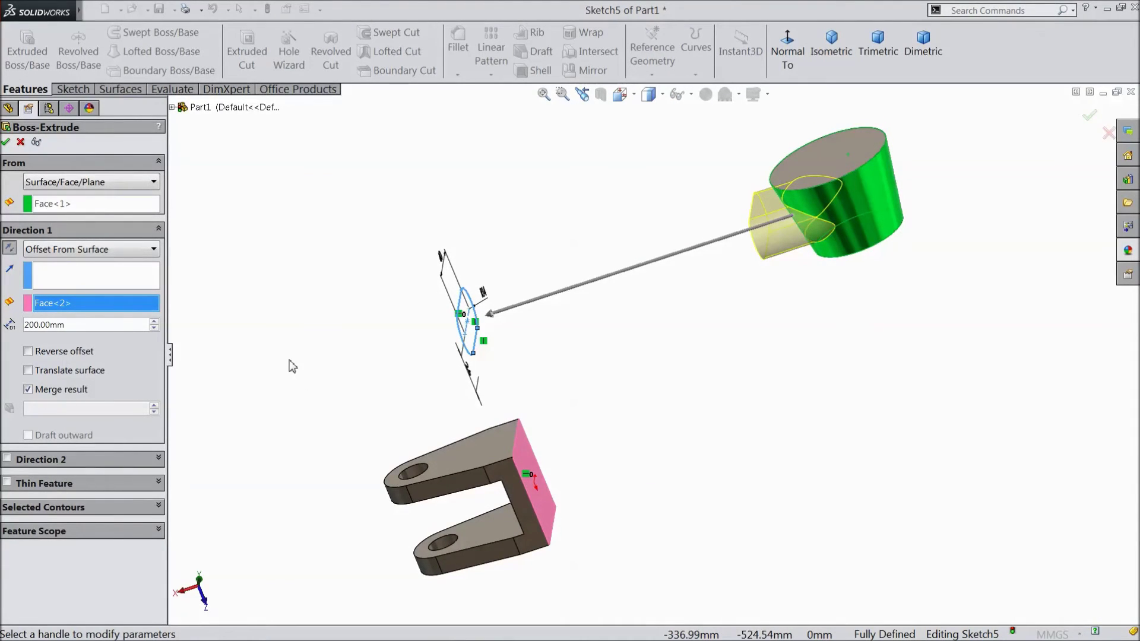
pyautogui.click(5, 143)
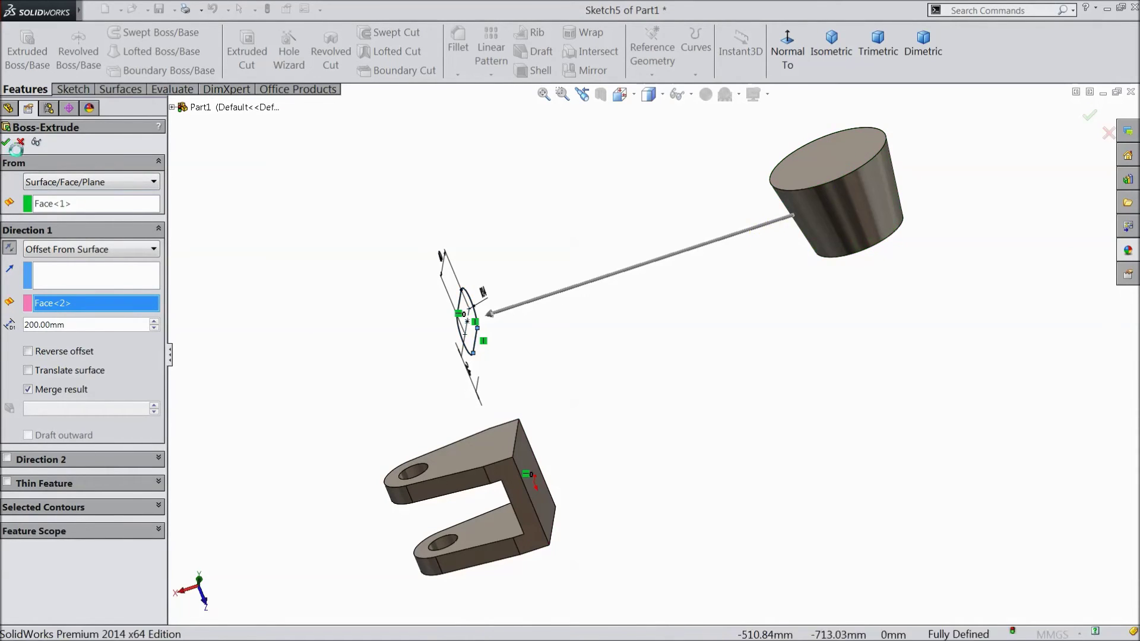
# Inspect the joined model and select the bracket's flat end face
pyautogui.press('z')
pyautogui.press('z')
pyautogui.moveTo(349, 312); pyautogui.dragTo(633, 547, button='middle')
pyautogui.scroll(-4, 685, 369)
pyautogui.moveTo(591, 410); pyautogui.dragTo(725, 320, button='middle')
pyautogui.click(745, 428)
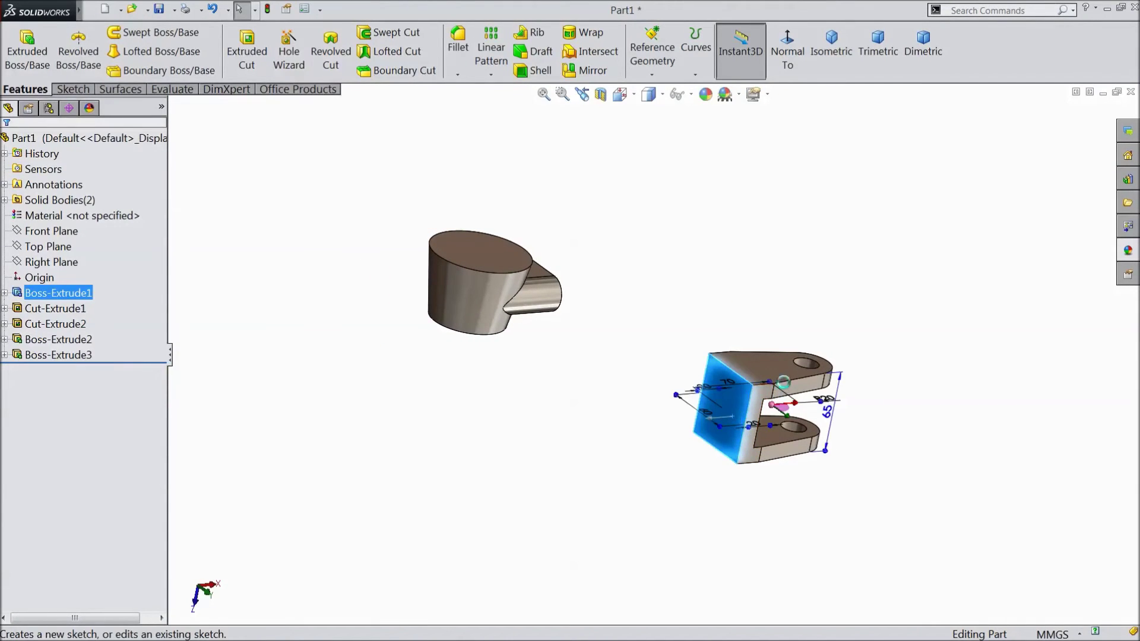
# Sketch a Ø50 circle centred on the origin on the clevis end face and exit the sketch
pyautogui.click(754, 410)
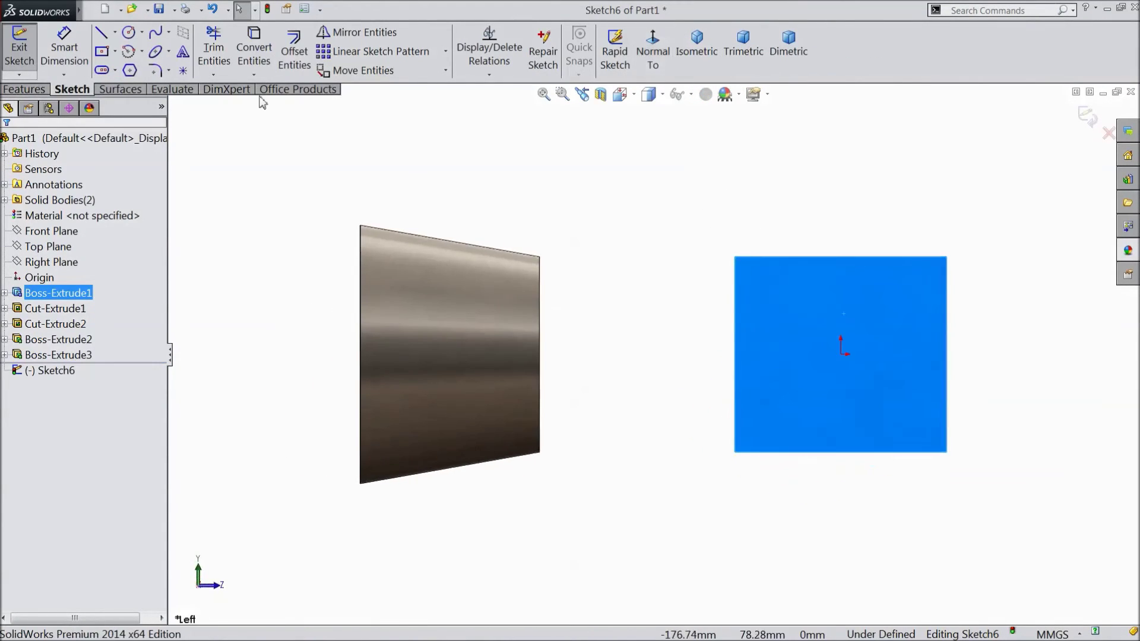
pyautogui.click(129, 32)
pyautogui.moveTo(841, 354); pyautogui.dragTo(790, 303)
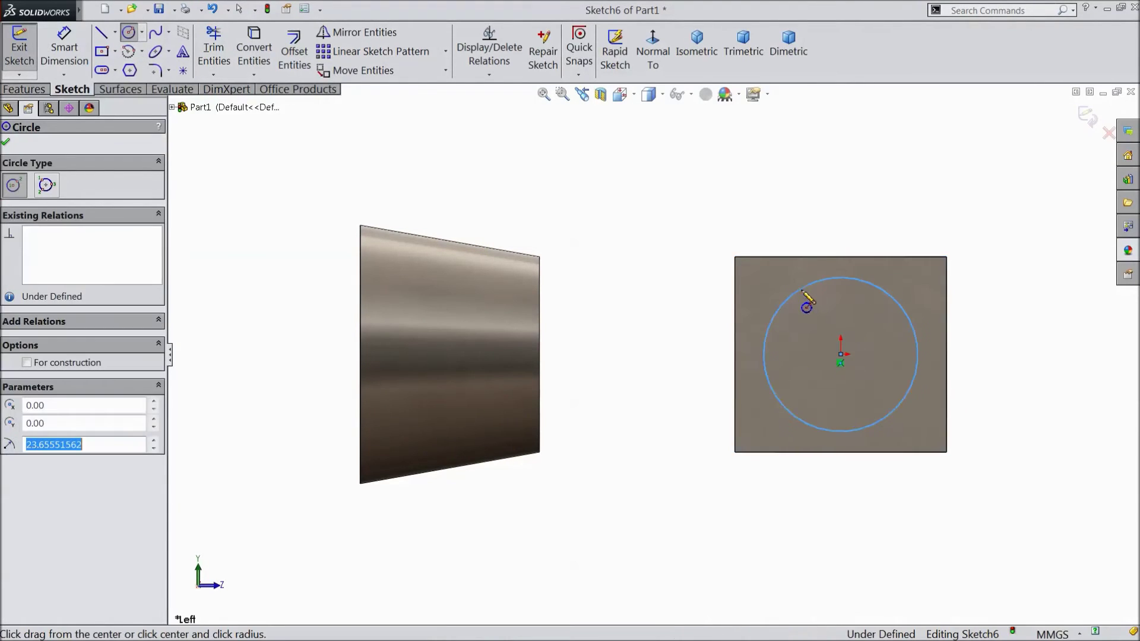
pyautogui.click(58, 53)
pyautogui.click(784, 310)
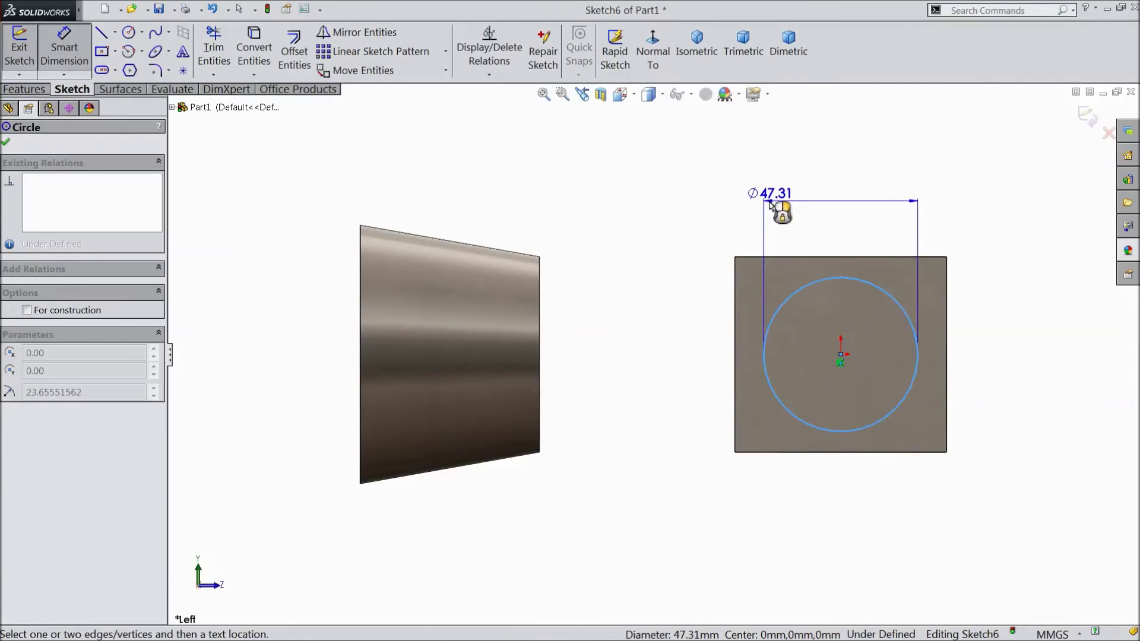
pyautogui.click(769, 202)
pyautogui.write('50')
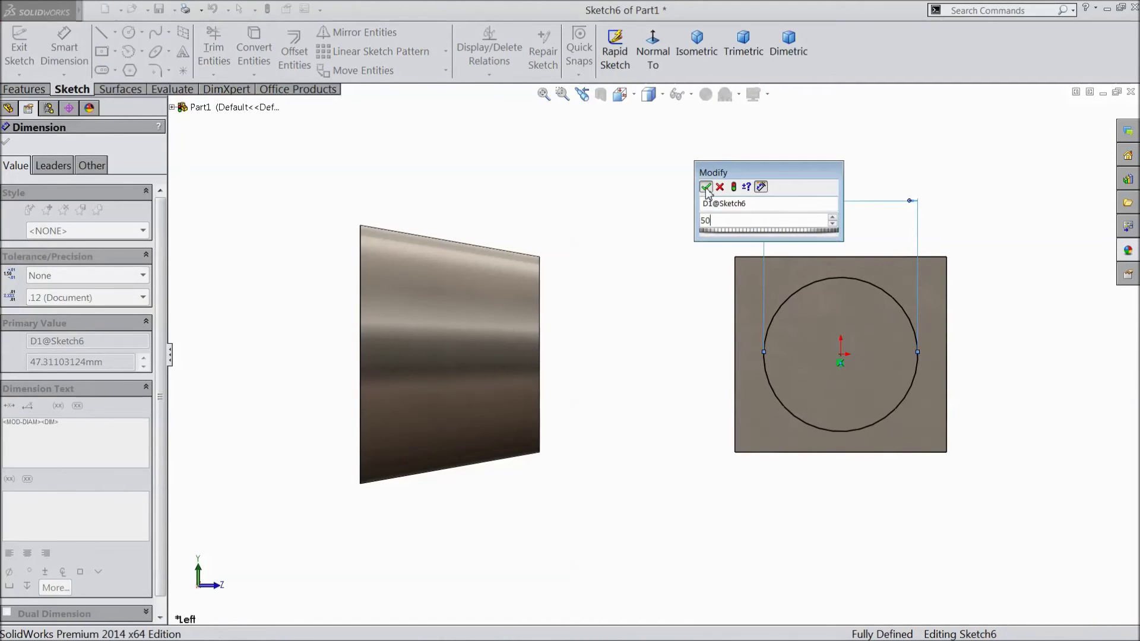
pyautogui.click(706, 187)
pyautogui.click(1091, 122)
pyautogui.moveTo(739, 218); pyautogui.dragTo(651, 237, button='middle')
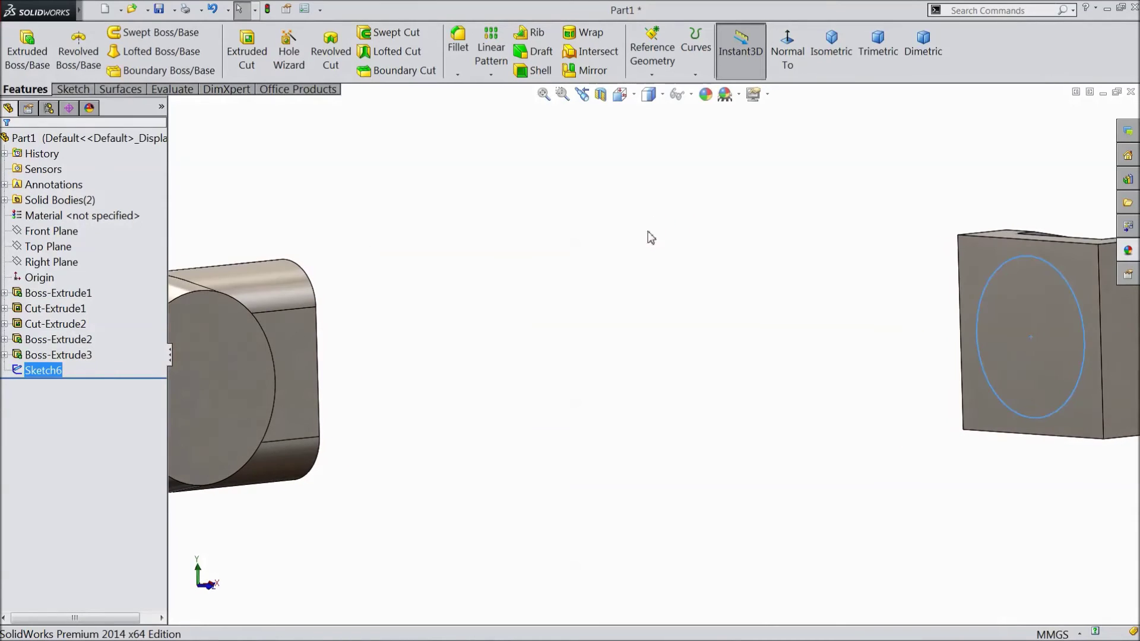
# Loft Sketch6's Ø50 circle to the hub body's end face to form the tapered shaft
pyautogui.click(161, 51)
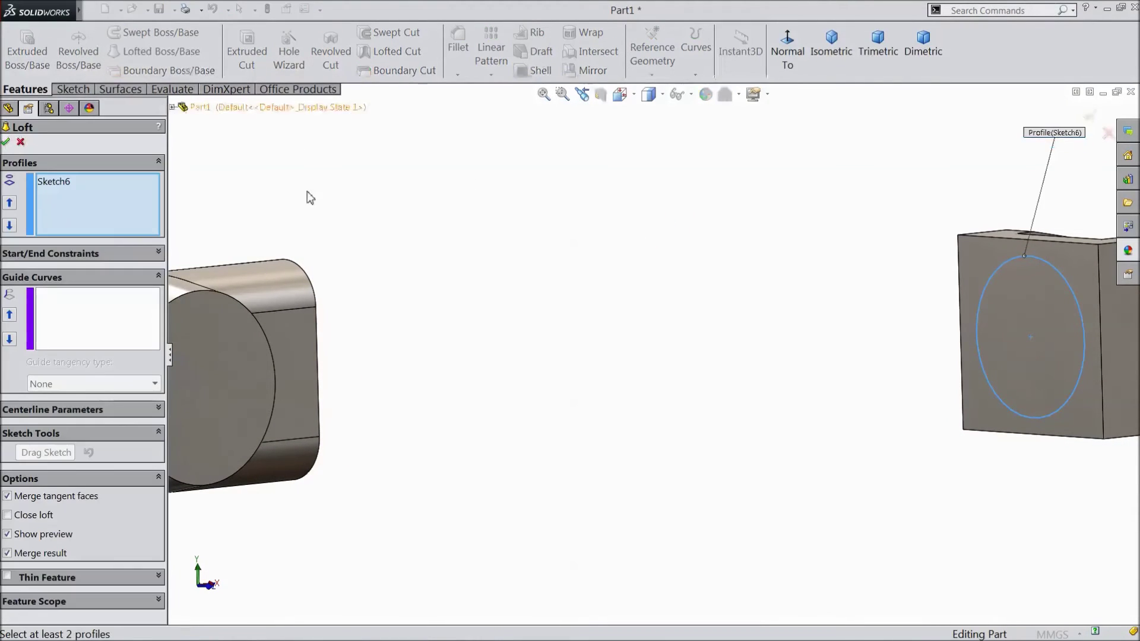
pyautogui.press('f')
pyautogui.moveTo(403, 256); pyautogui.dragTo(650, 163, button='middle')
pyautogui.moveTo(619, 307); pyautogui.dragTo(639, 277, button='middle')
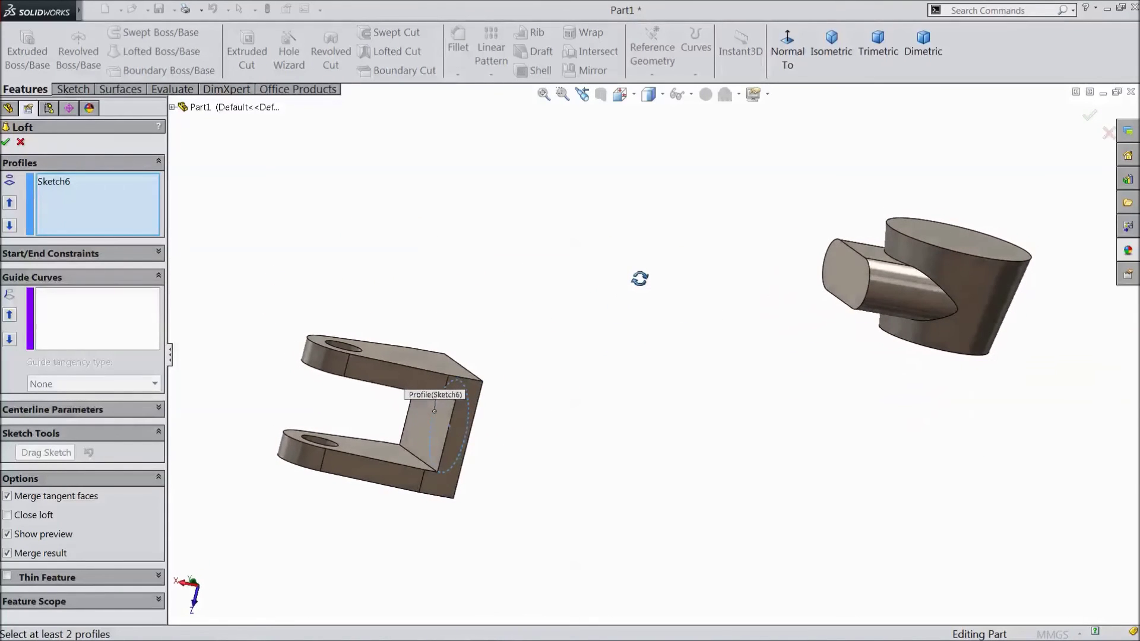
pyautogui.click(861, 279)
pyautogui.moveTo(861, 281); pyautogui.dragTo(847, 465, button='middle')
pyautogui.click(1091, 121)
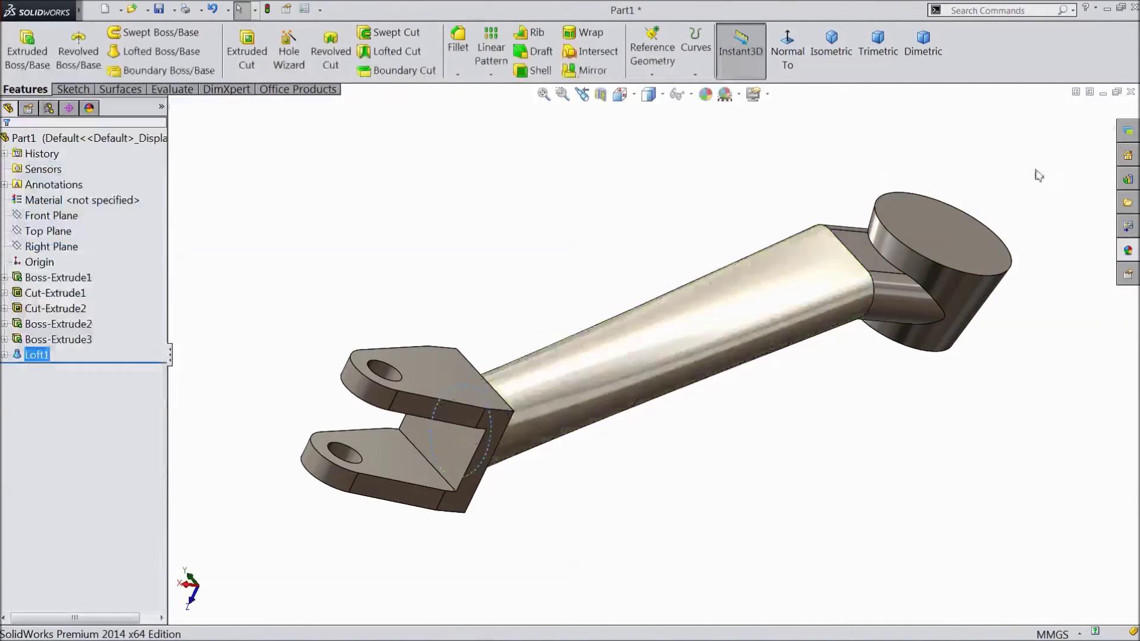
pyautogui.moveTo(852, 445); pyautogui.dragTo(818, 442, button='middle')
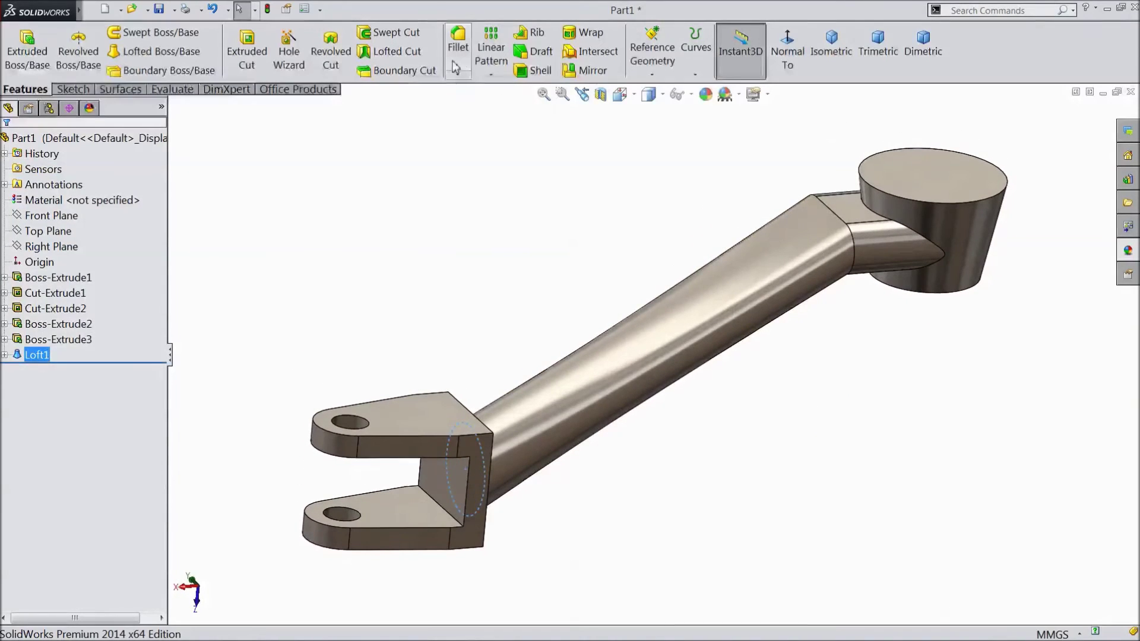
# Begin a 5 mm fillet on the top, inner and lower clevis faces and edge
pyautogui.click(455, 64)
pyautogui.write('5')
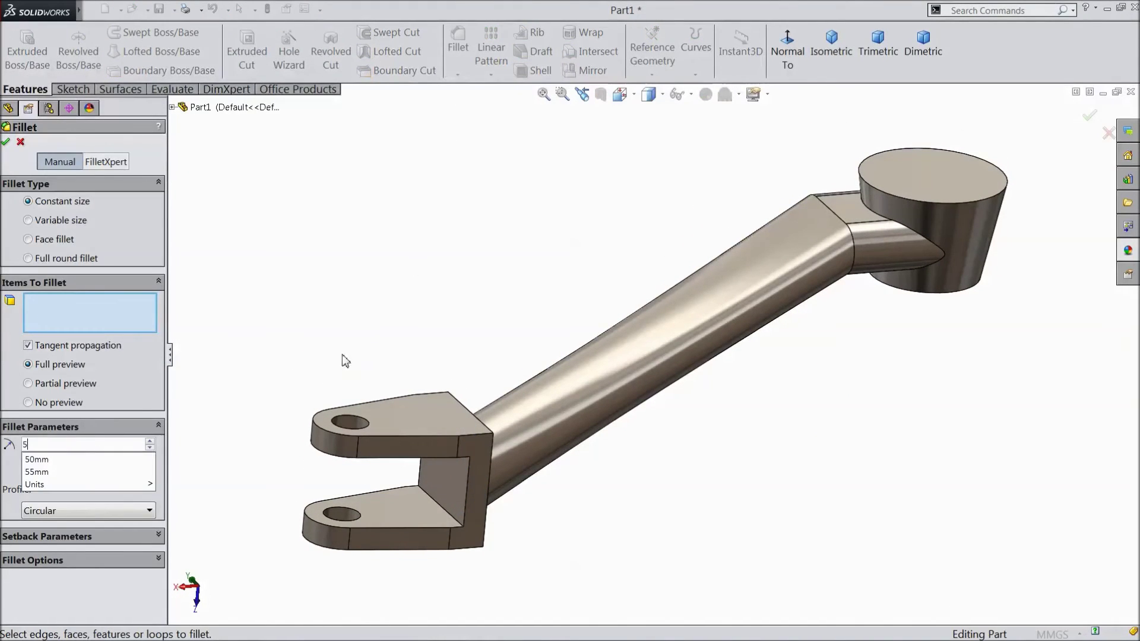
pyautogui.click(404, 422)
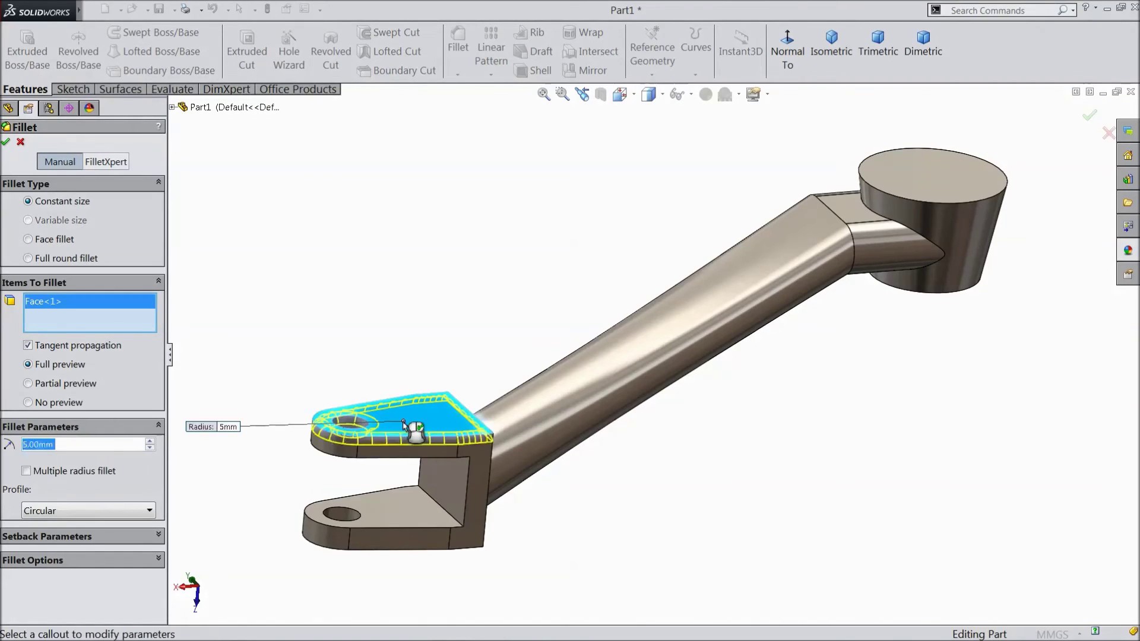
pyautogui.click(395, 510)
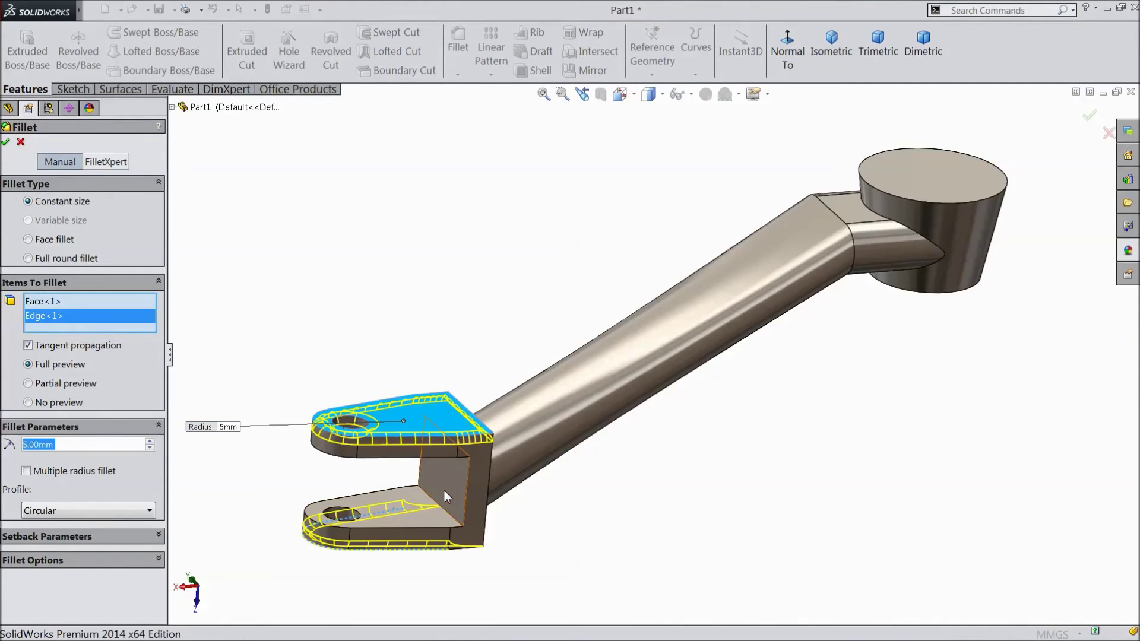
pyautogui.click(447, 496)
pyautogui.moveTo(499, 516); pyautogui.dragTo(446, 380, button='middle')
pyautogui.click(391, 546)
# Add the shaft-to-hub edge and remaining clevis faces, then apply the 5 mm fillet
pyautogui.moveTo(391, 546); pyautogui.dragTo(719, 406, button='middle')
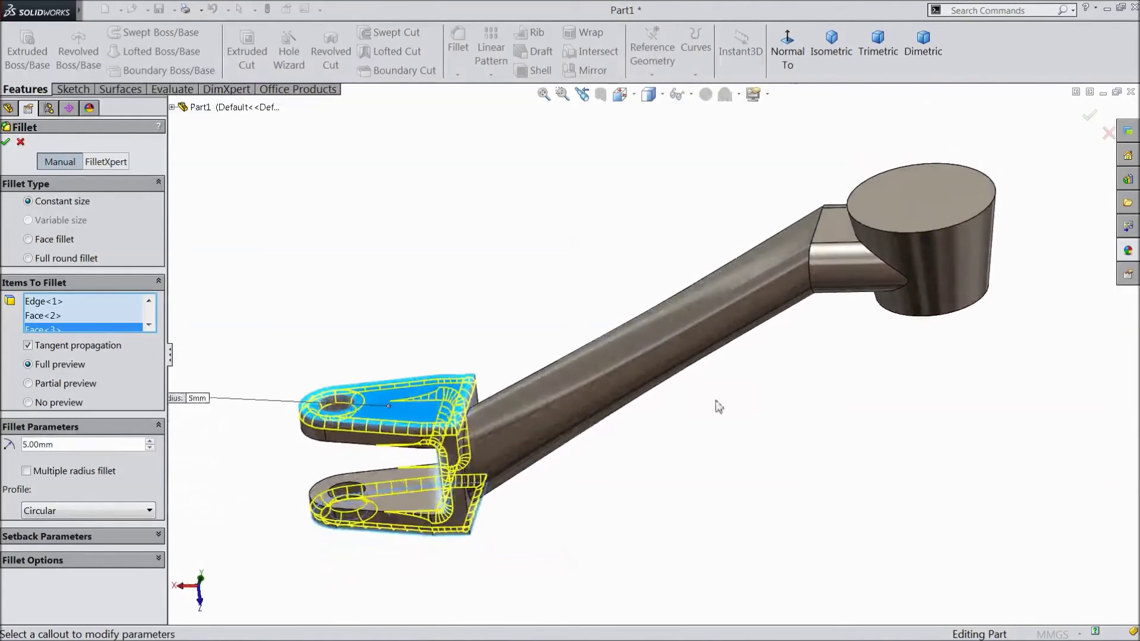
pyautogui.click(895, 292)
pyautogui.moveTo(632, 466); pyautogui.dragTo(674, 488, button='middle')
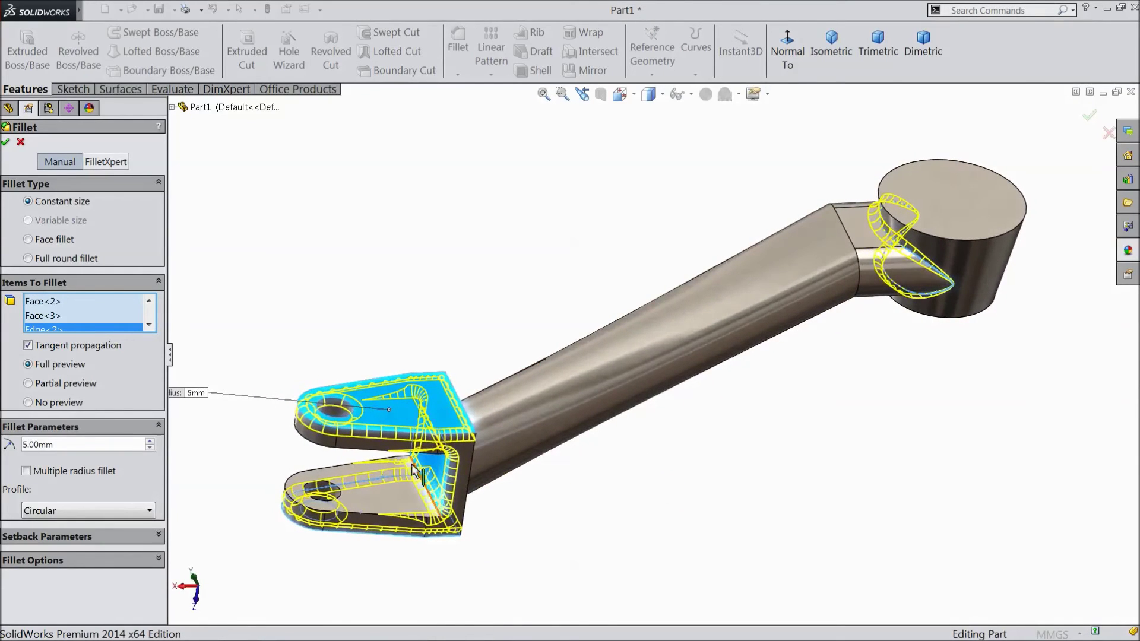
pyautogui.click(324, 481)
pyautogui.moveTo(257, 466); pyautogui.dragTo(279, 274, button='middle')
pyautogui.click(459, 289)
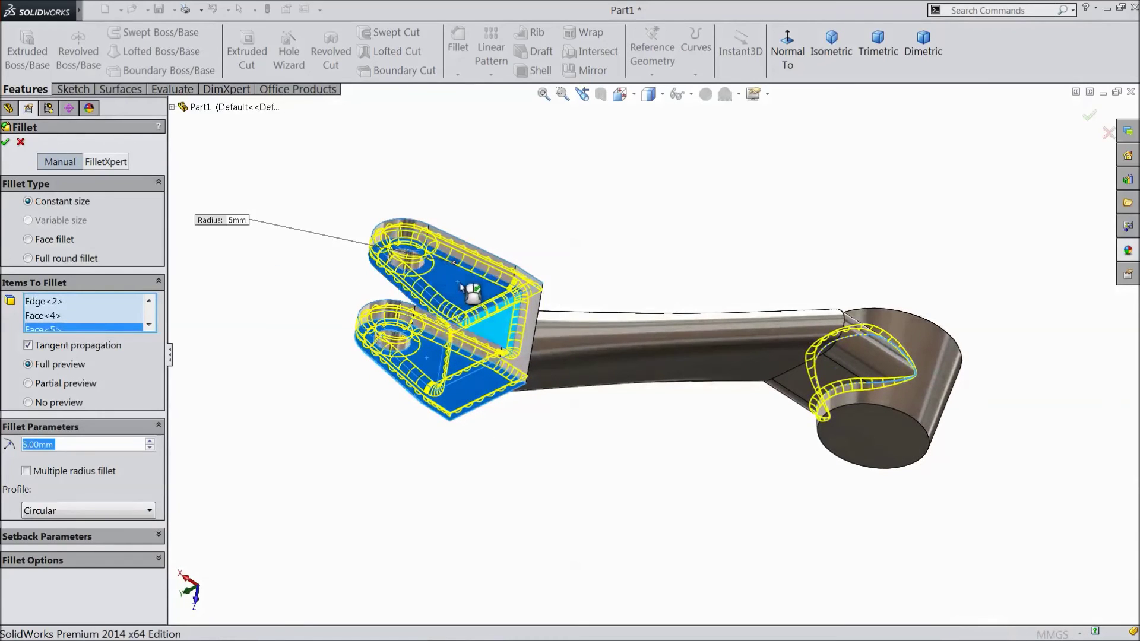
pyautogui.click(6, 142)
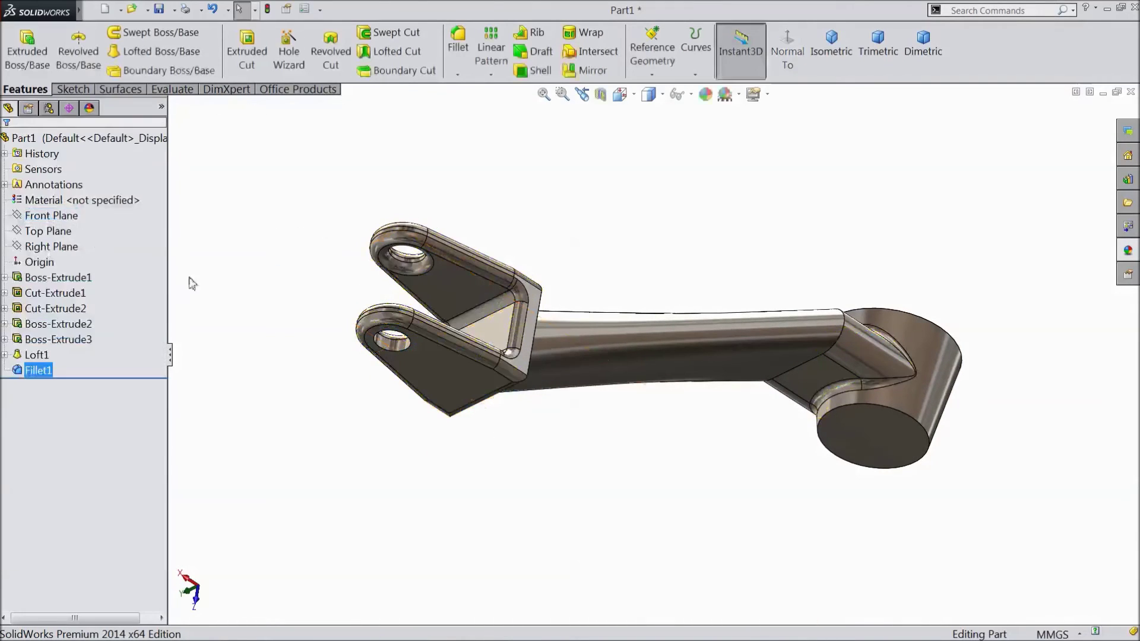
# Add a second 5 mm fillet on the edge where the shaft meets the clevis
pyautogui.click(461, 48)
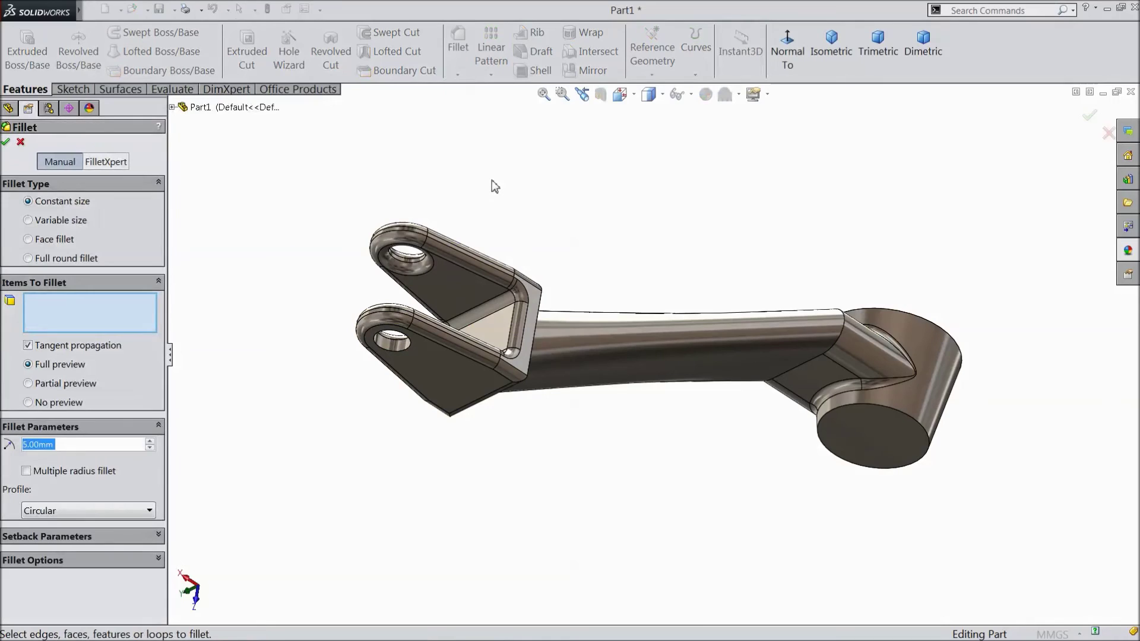
pyautogui.moveTo(492, 182); pyautogui.dragTo(392, 272, button='middle')
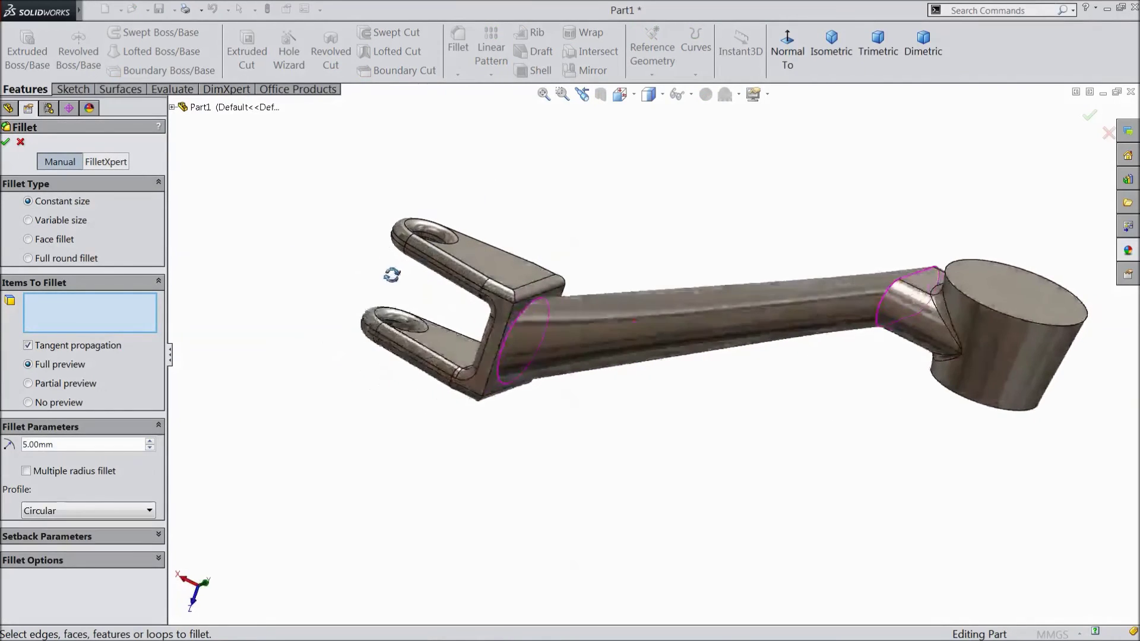
pyautogui.click(514, 333)
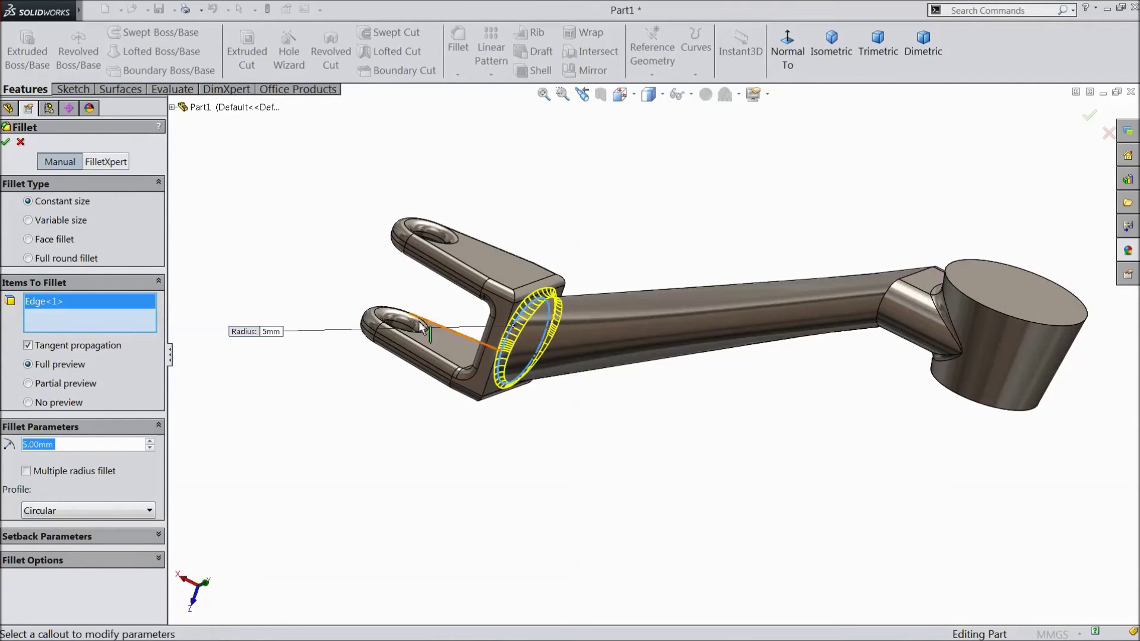
pyautogui.click(7, 143)
# Inspect the filleted part and select the hub's top face
pyautogui.moveTo(238, 195); pyautogui.dragTo(308, 303, button='middle')
pyautogui.press('f')
pyautogui.scroll(-3, 736, 212)
pyautogui.moveTo(711, 338); pyautogui.dragTo(745, 390, button='middle')
pyautogui.scroll(-2, 748, 339)
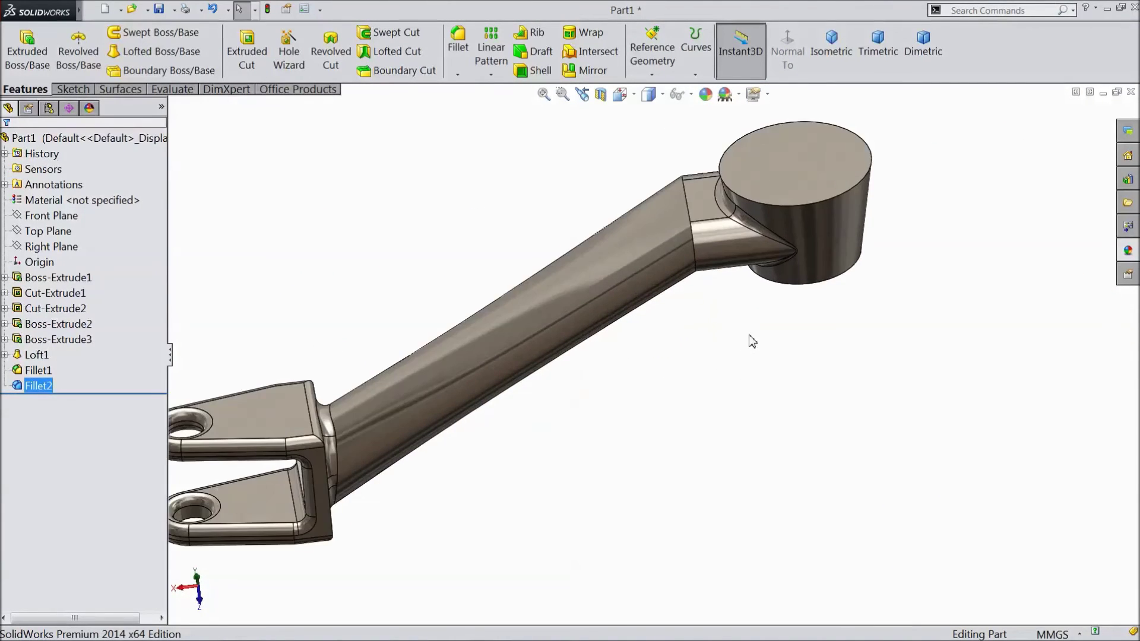
pyautogui.scroll(1, 804, 234)
pyautogui.click(781, 202)
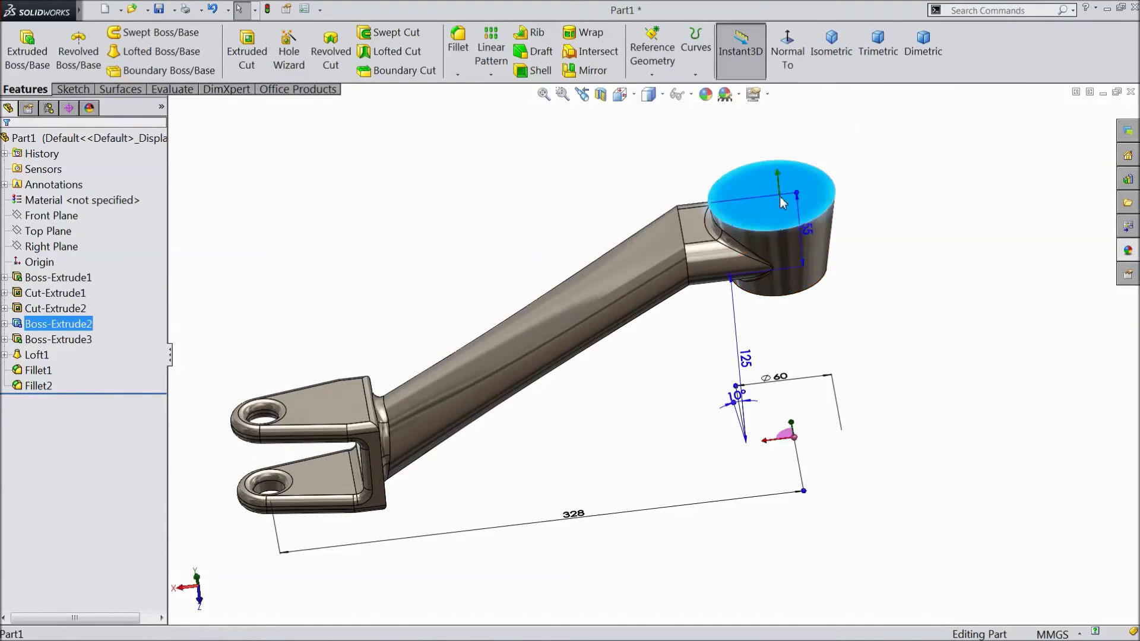
# Sketch on the hub top face a circle at its centre, dimensioned to Ø30
pyautogui.click(830, 166)
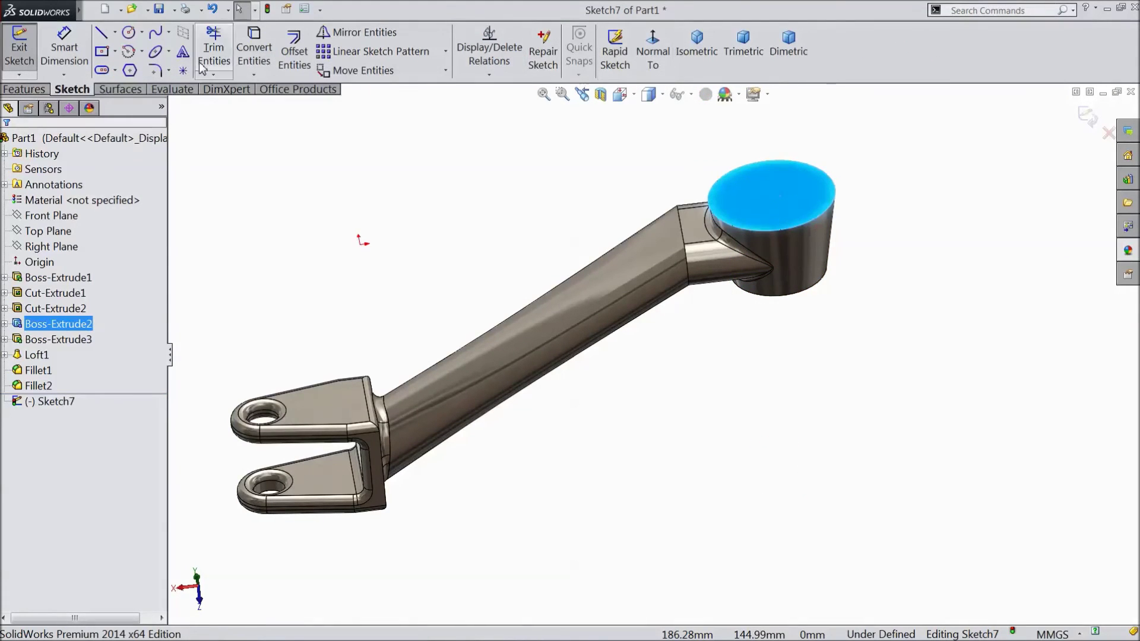
pyautogui.click(129, 32)
pyautogui.scroll(-4, 802, 218)
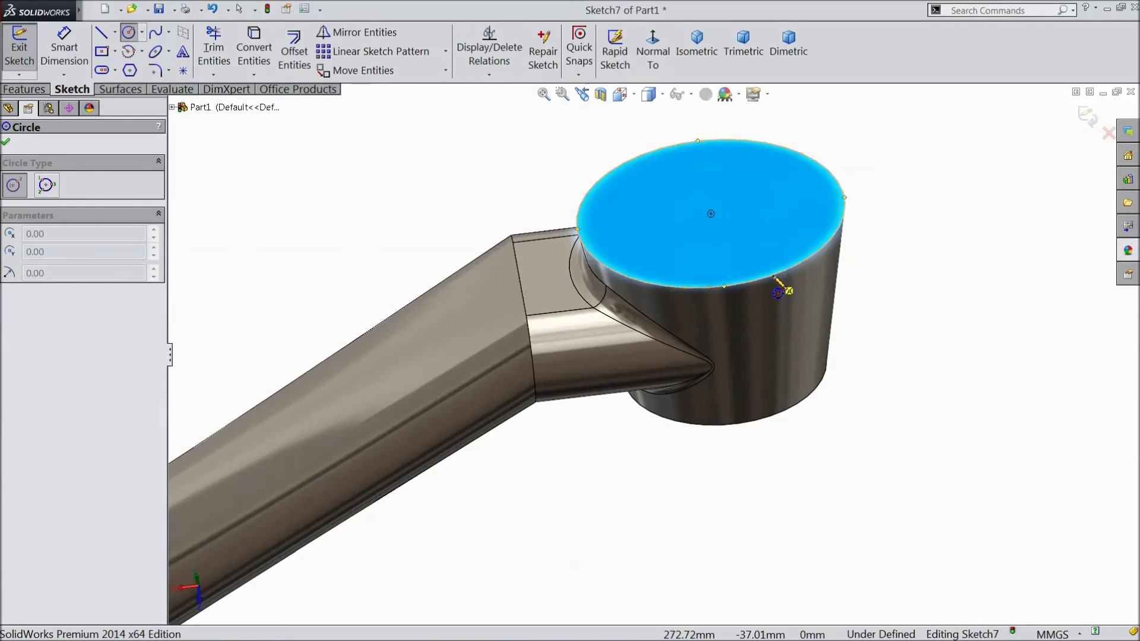
pyautogui.click(711, 213)
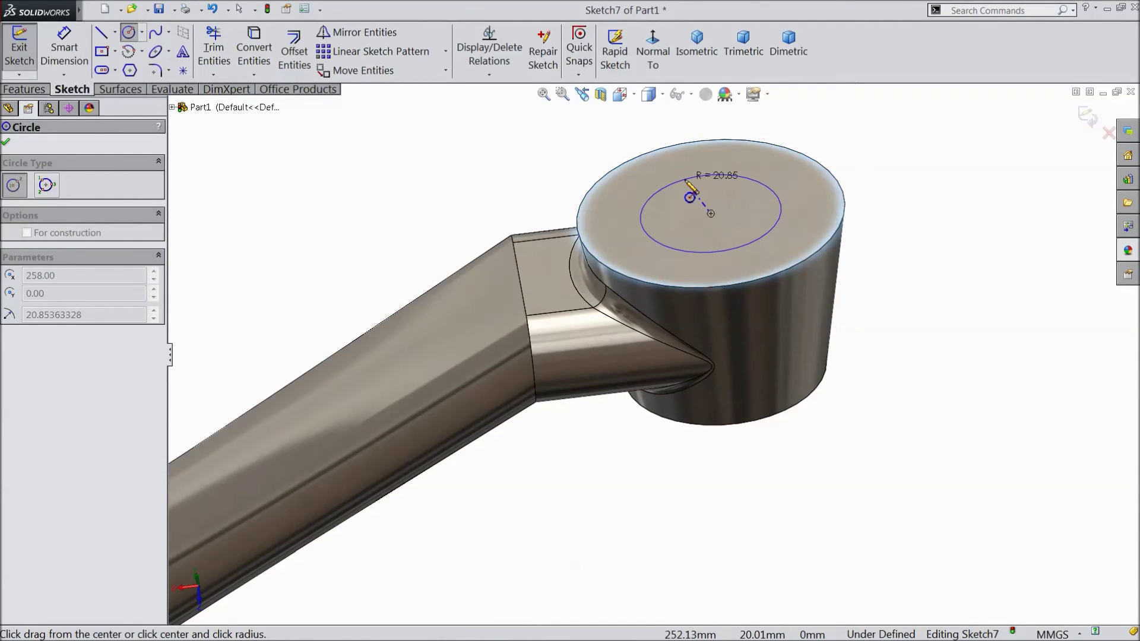
pyautogui.click(689, 185)
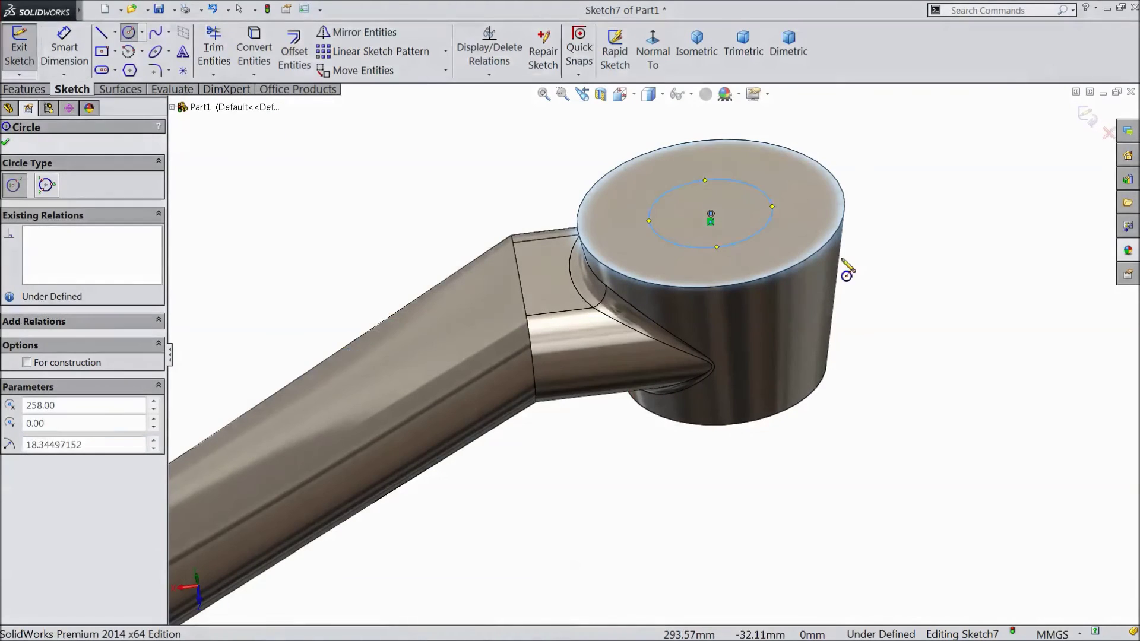
pyautogui.click(63, 59)
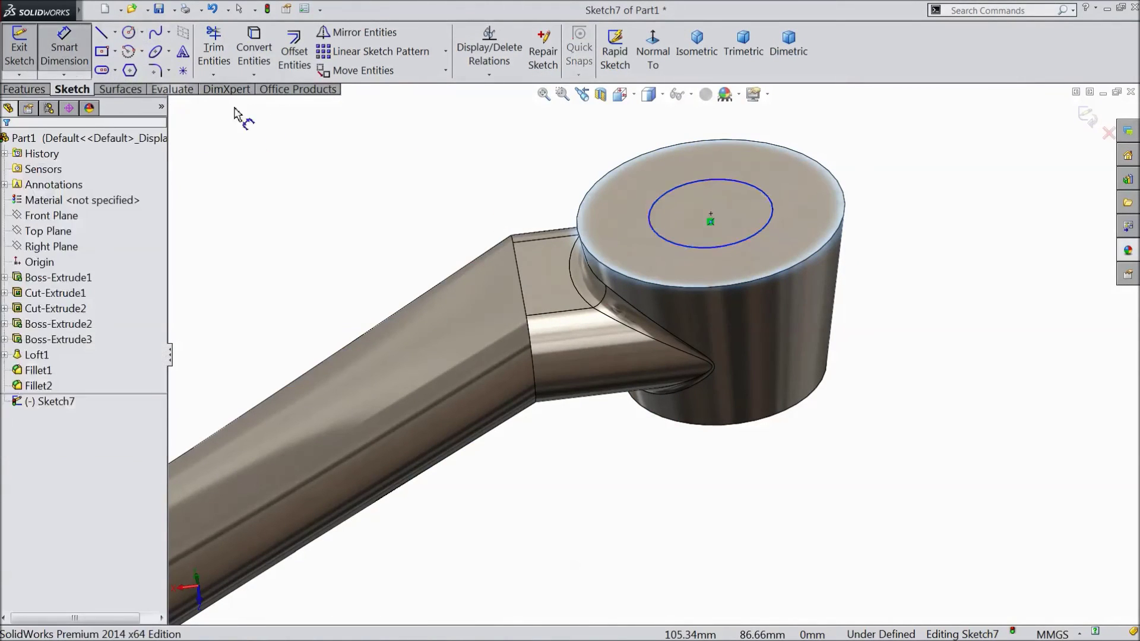
pyautogui.click(650, 225)
pyautogui.click(457, 175)
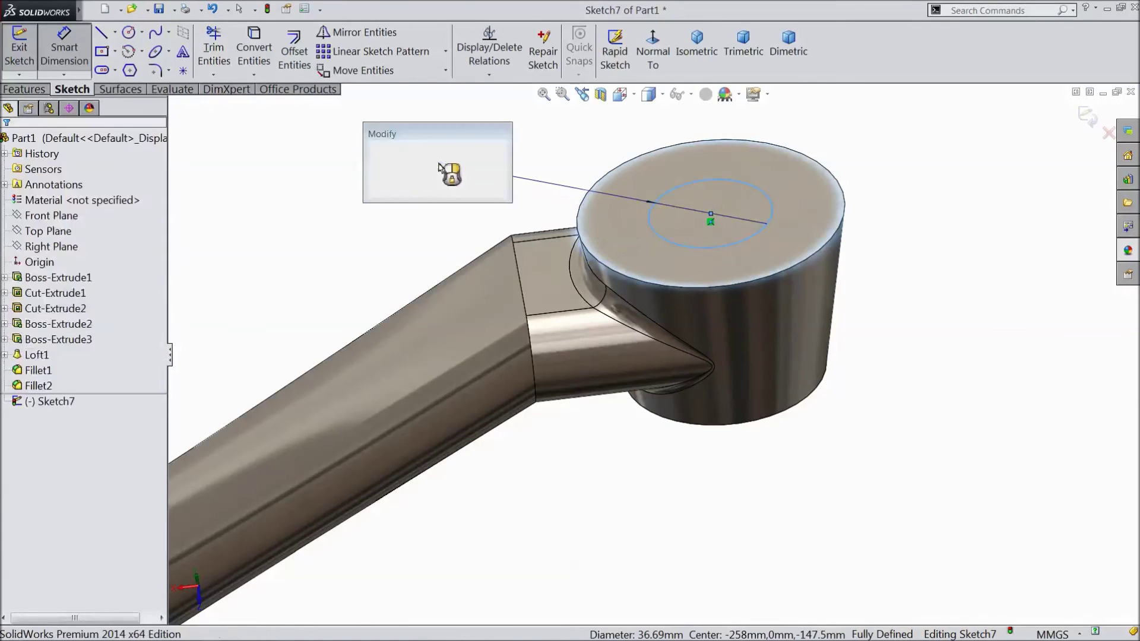
pyautogui.write('30')
pyautogui.click(373, 149)
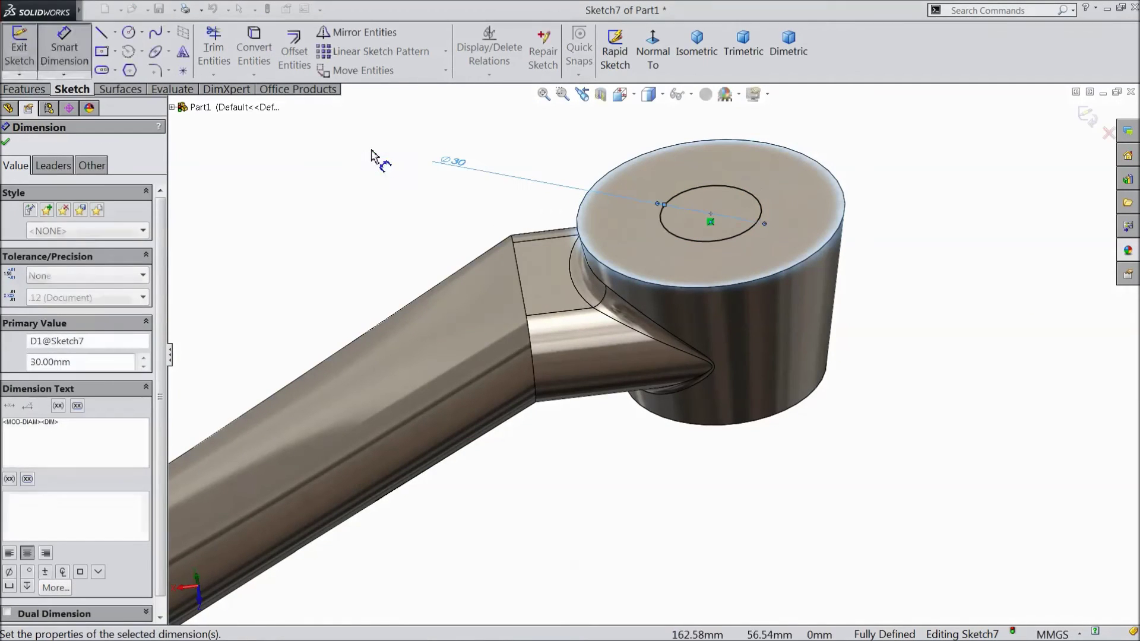
pyautogui.click(24, 89)
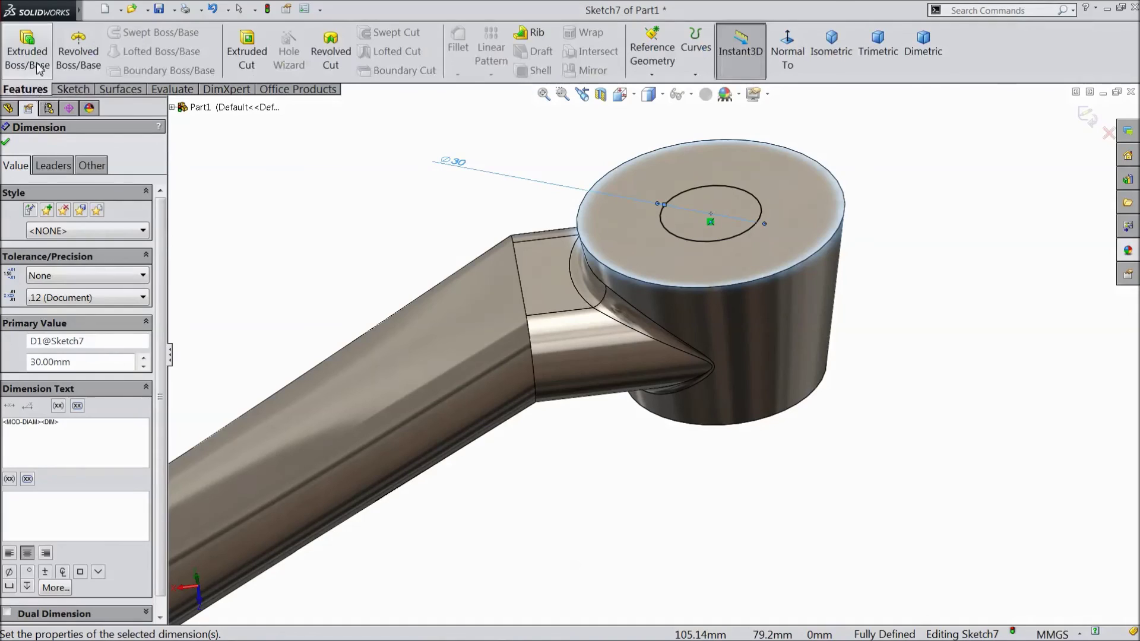
# Extrude the Ø30 circle 10 mm Blind as Boss-Extrude4 on the hub's top face
pyautogui.click(27, 50)
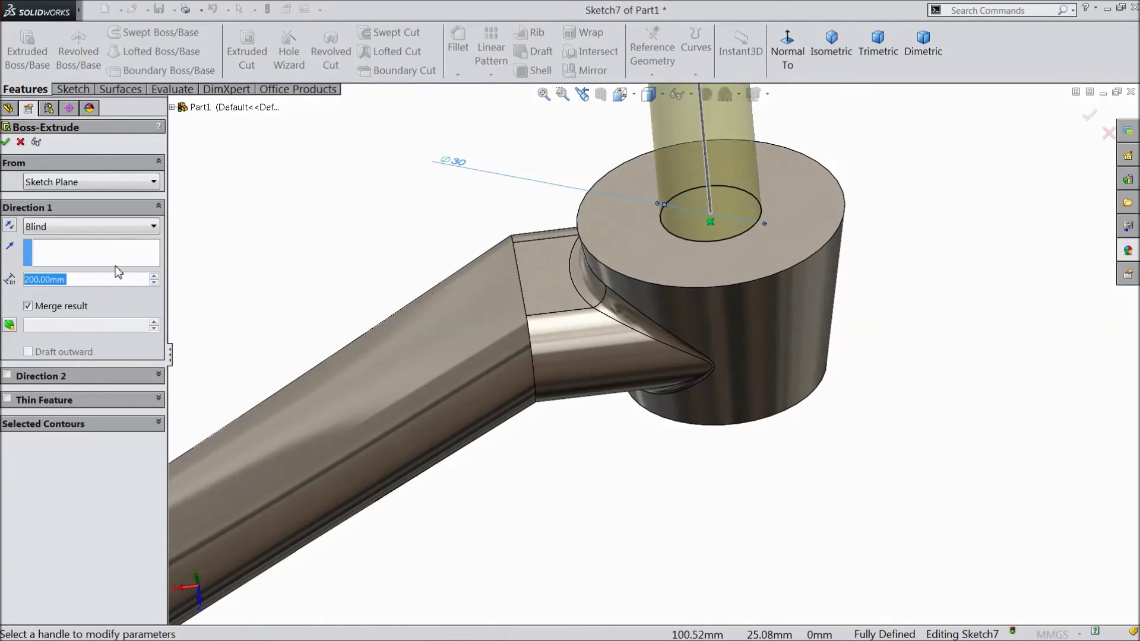
pyautogui.write('2')
pyautogui.press('BackSpace')
pyautogui.write('10')
pyautogui.press('Return')
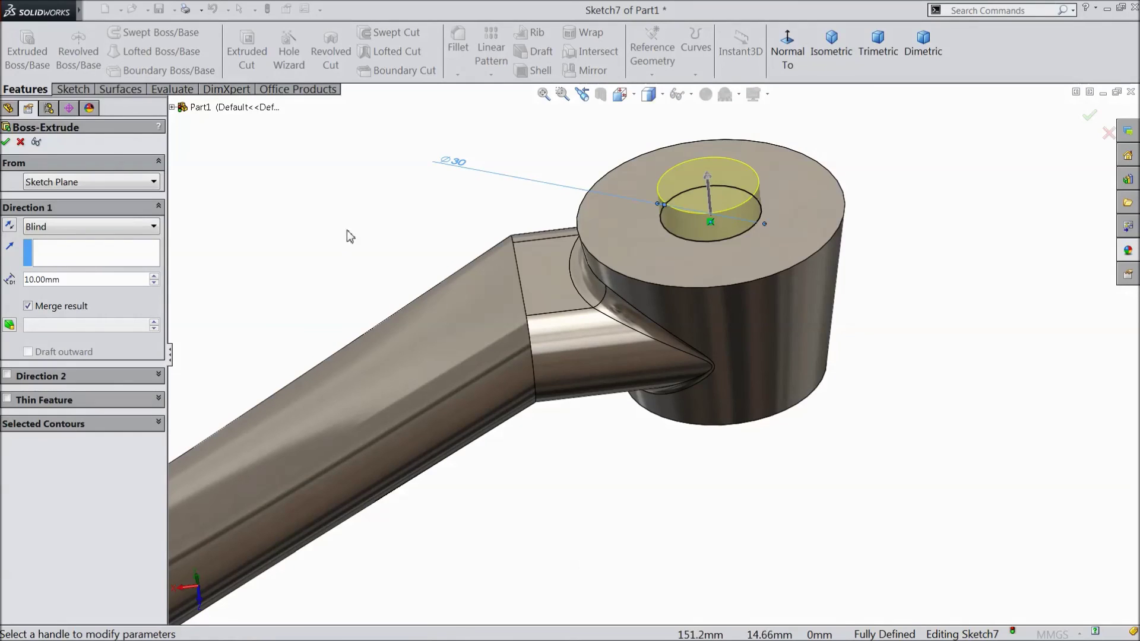
pyautogui.click(6, 142)
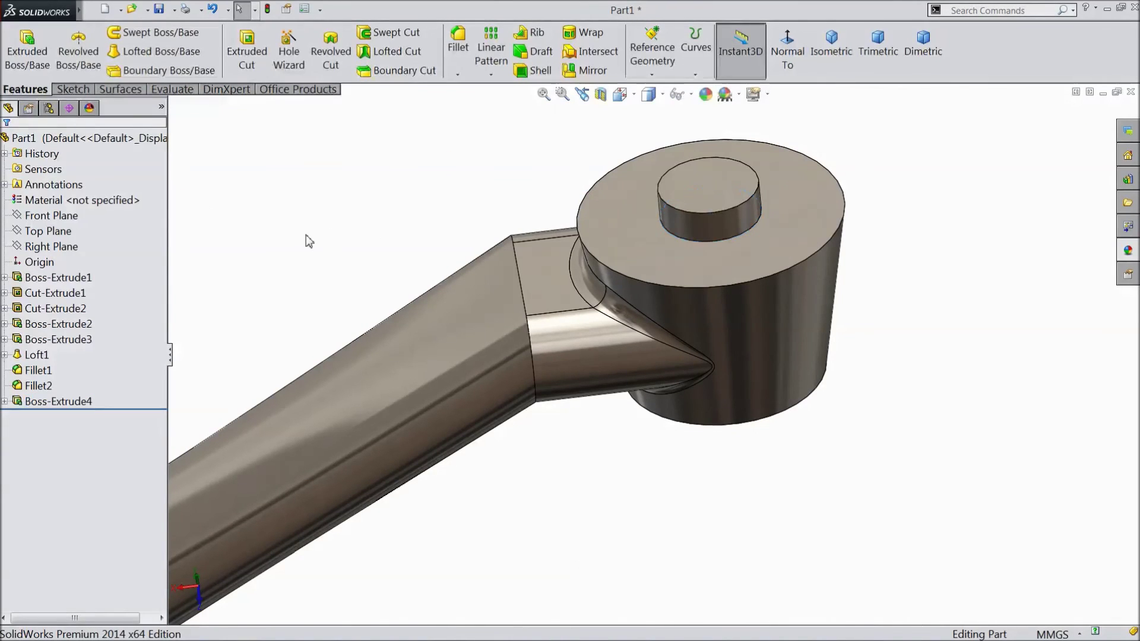
pyautogui.scroll(3, 321, 273)
pyautogui.moveTo(323, 283); pyautogui.dragTo(535, 265, button='middle')
pyautogui.scroll(2, 465, 269)
pyautogui.moveTo(466, 270); pyautogui.dragTo(506, 354, button='middle')
pyautogui.scroll(-4, 534, 519)
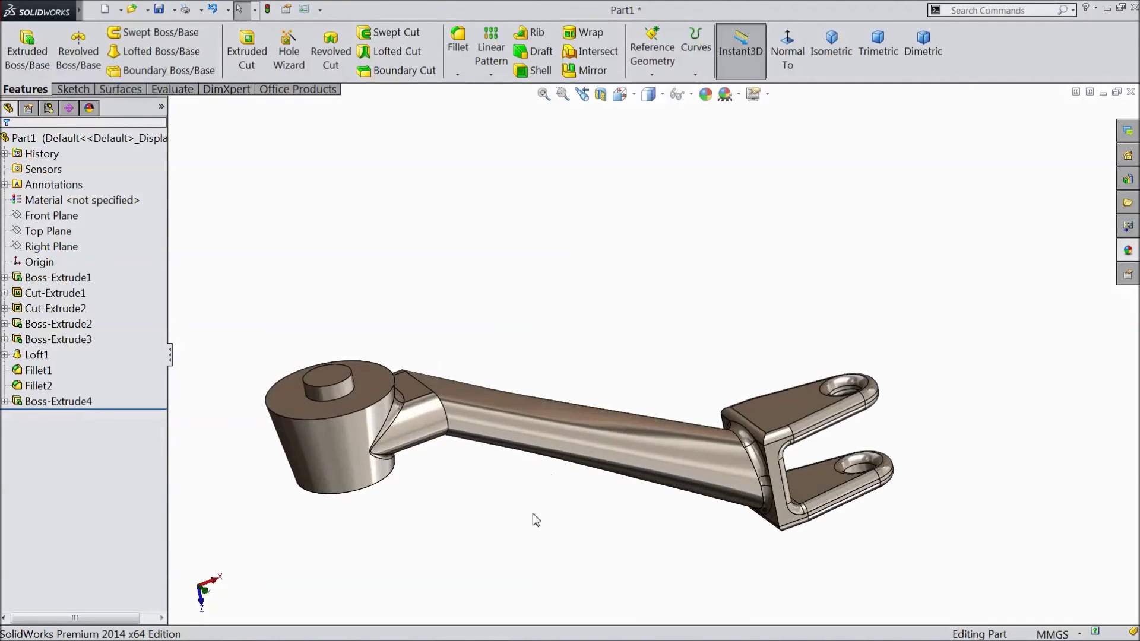